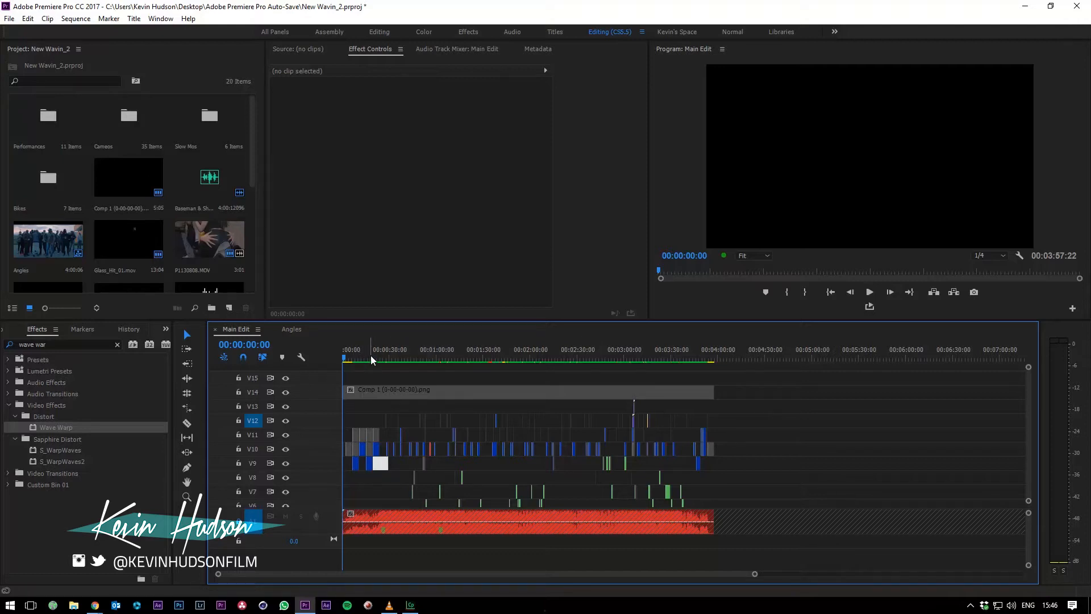
# Scrub through the first 40 seconds of the Main Edit sequence to examine the intro shots and the cuts between them
pyautogui.click(374, 356)
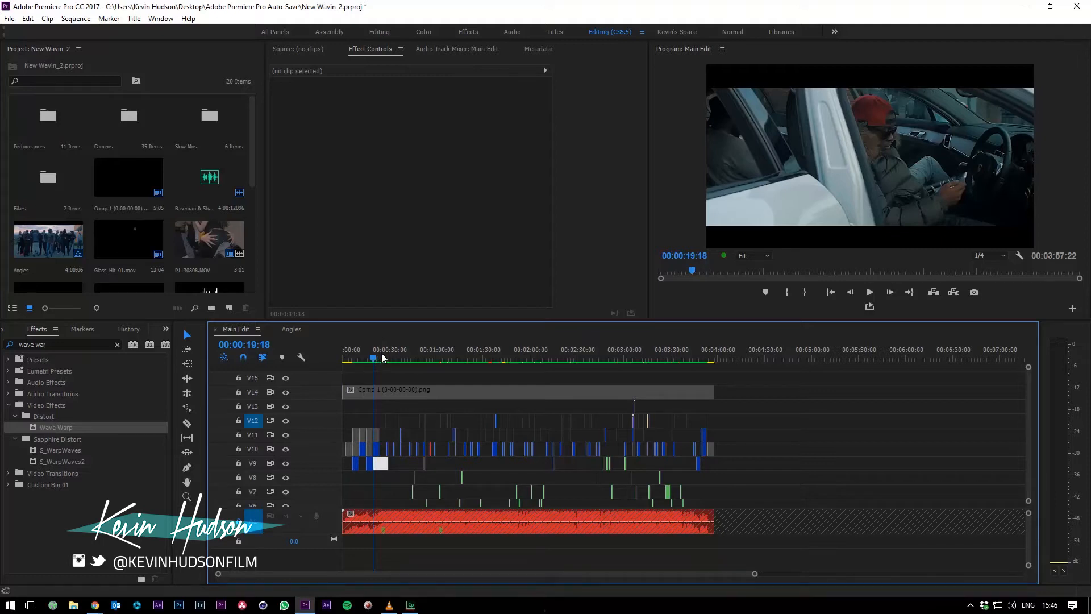
pyautogui.click(382, 357)
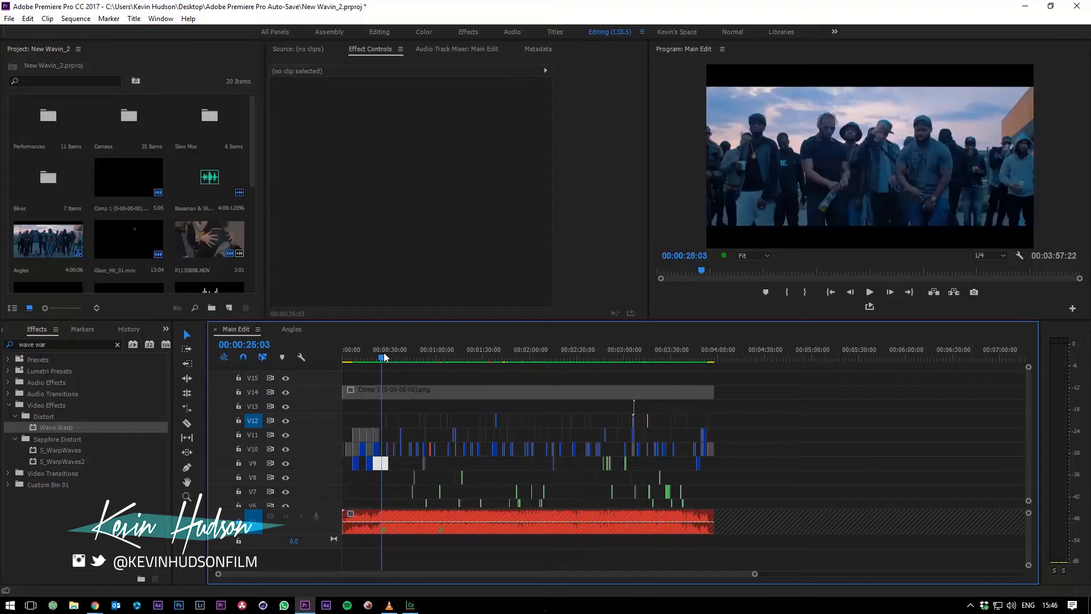
pyautogui.click(386, 355)
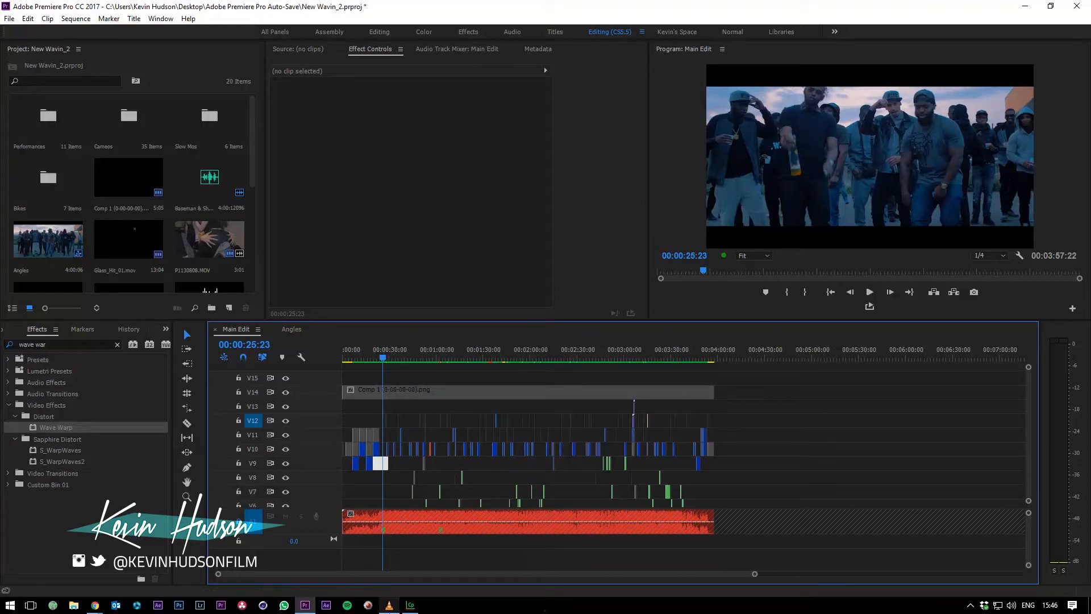
pyautogui.moveTo(390, 605)
pyautogui.click(400, 358)
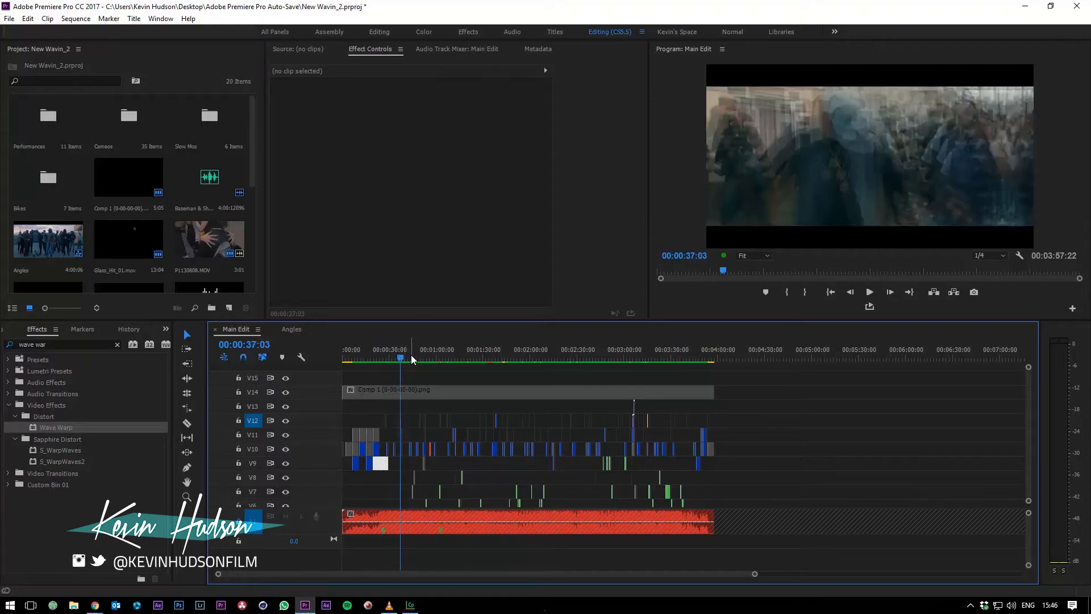
pyautogui.moveTo(411, 354); pyautogui.dragTo(398, 355)
pyautogui.click(376, 352)
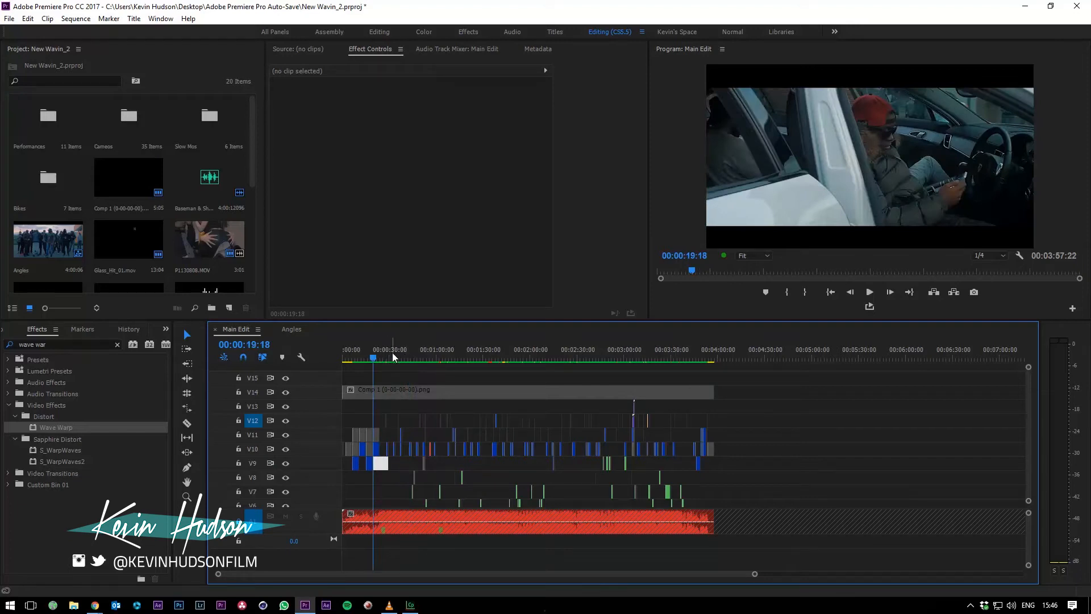
pyautogui.click(381, 358)
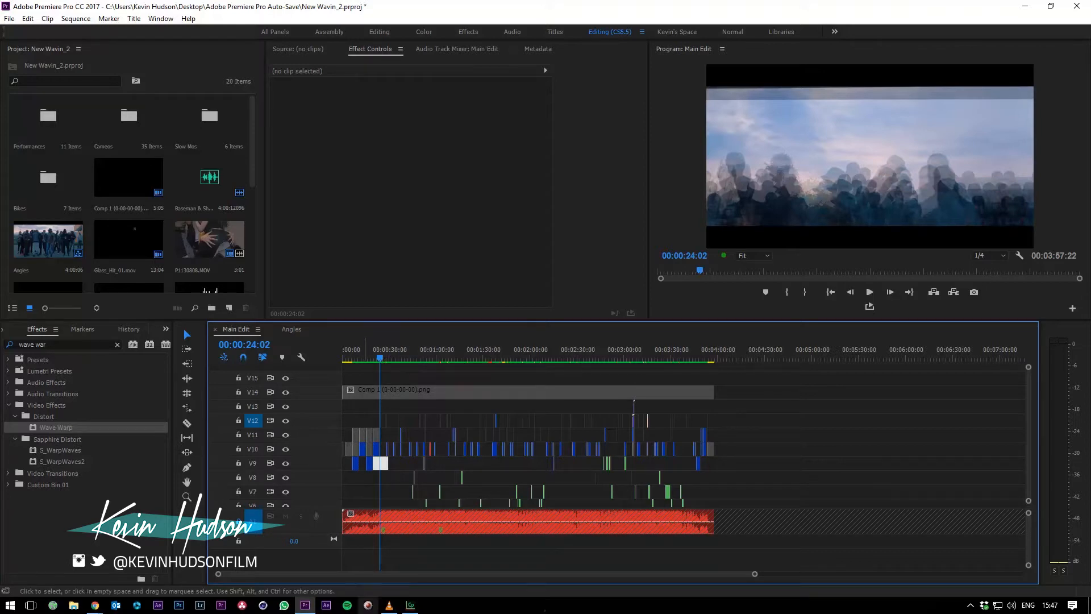
# Switch to VLC media player, mute the rendered New Wavin video, review its opening from several points and close the player
pyautogui.click(390, 605)
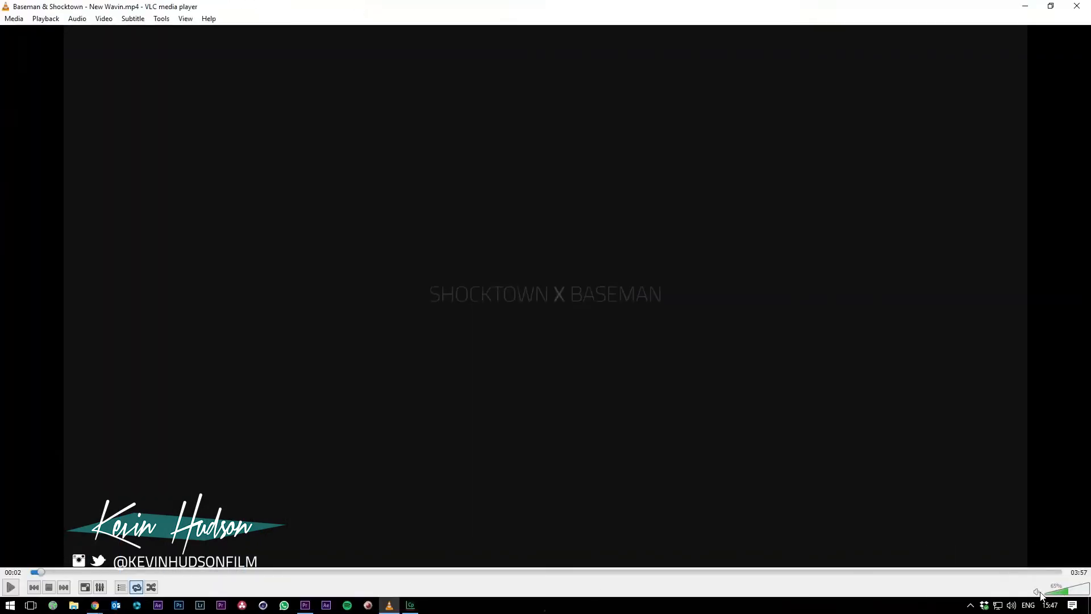
pyautogui.click(1039, 592)
pyautogui.click(159, 571)
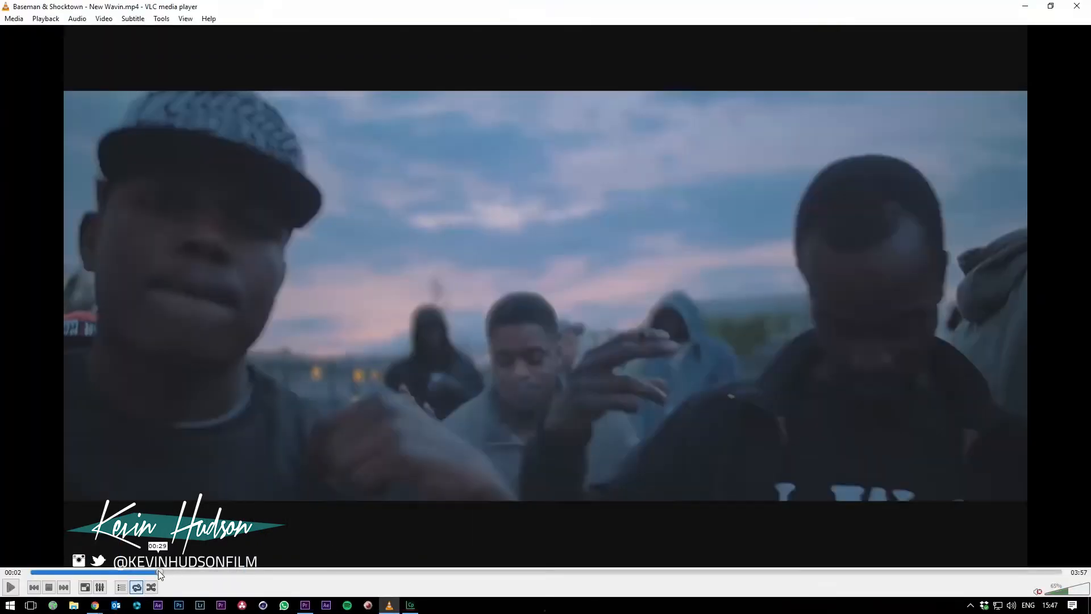
pyautogui.press('space')
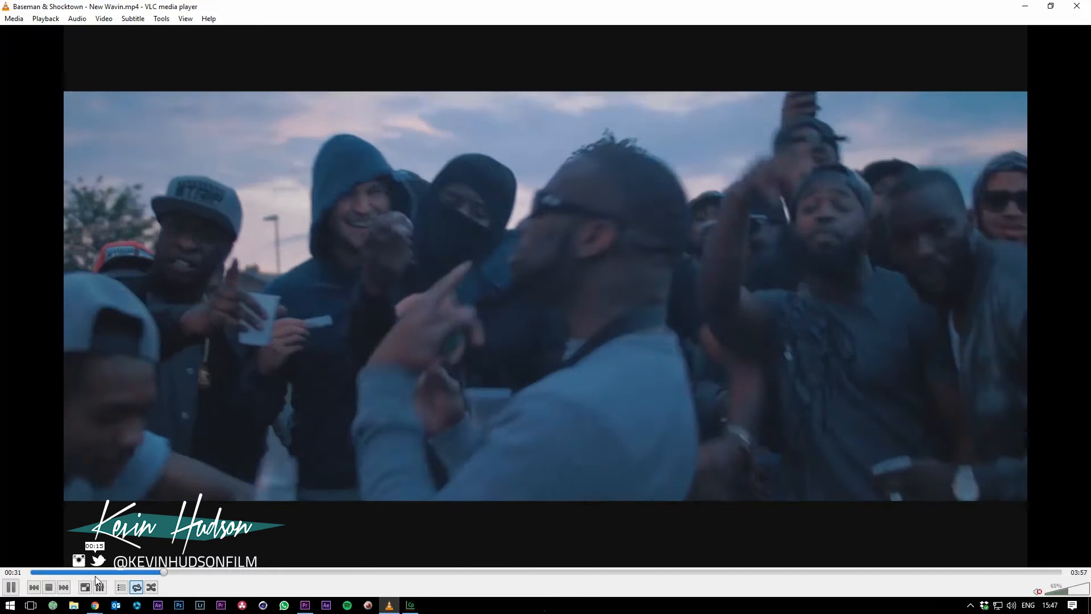
pyautogui.click(73, 571)
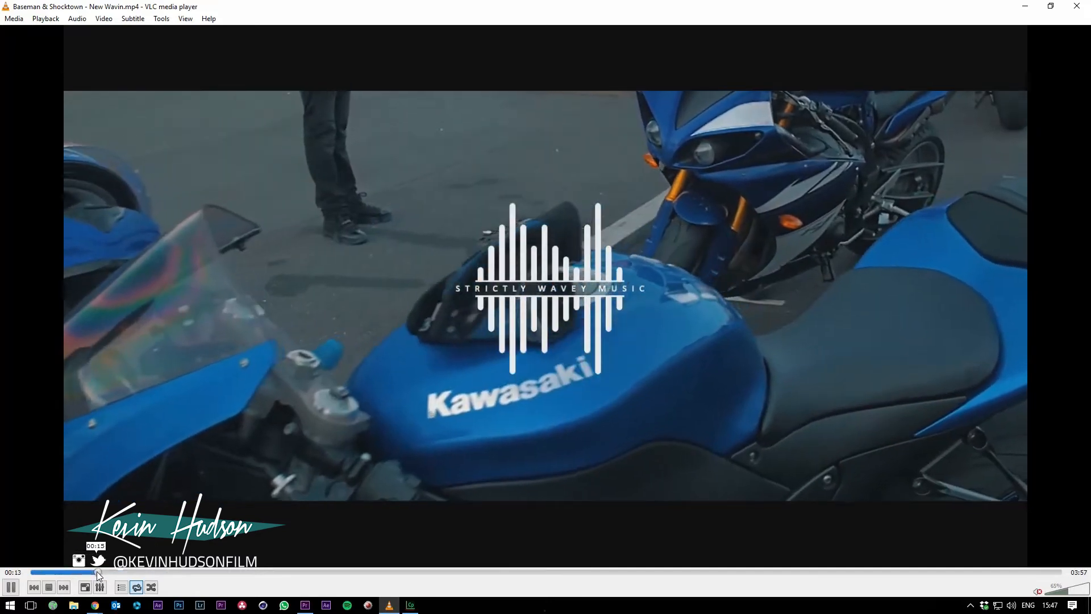
pyautogui.click(97, 571)
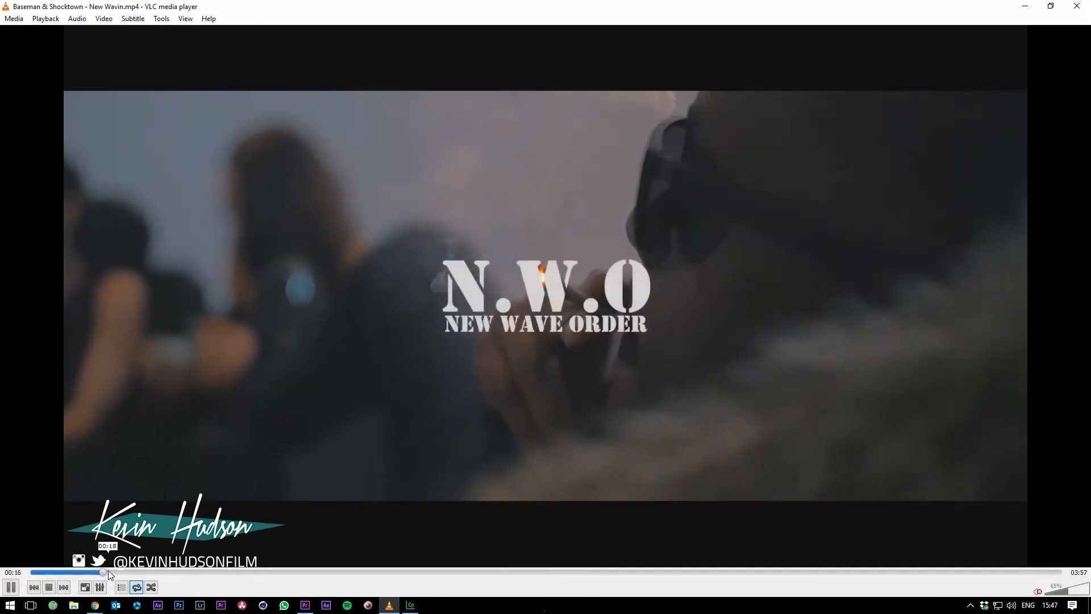
pyautogui.click(117, 570)
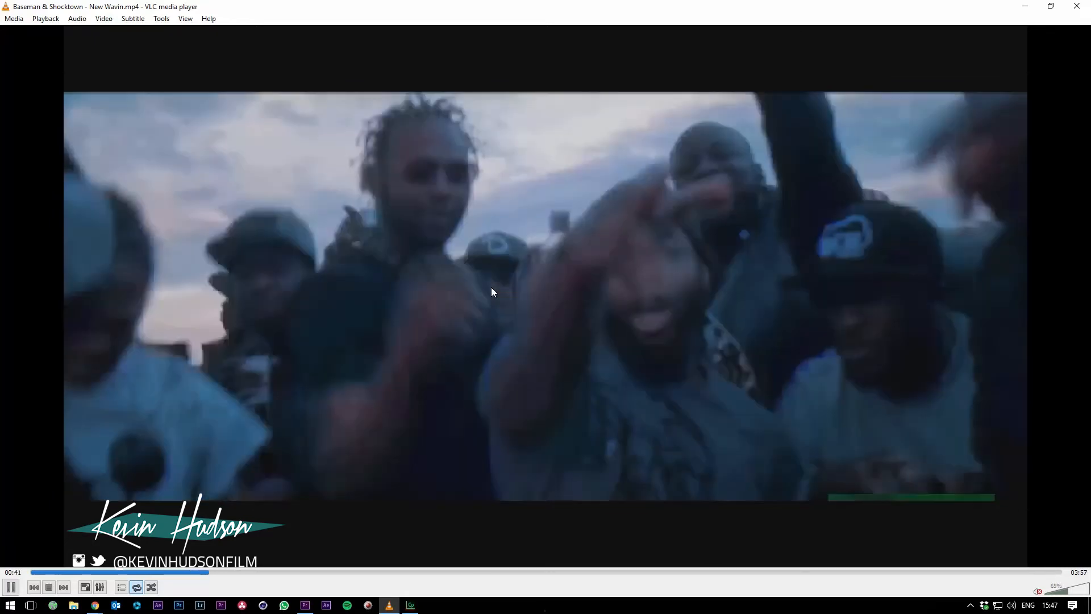
pyautogui.press('space')
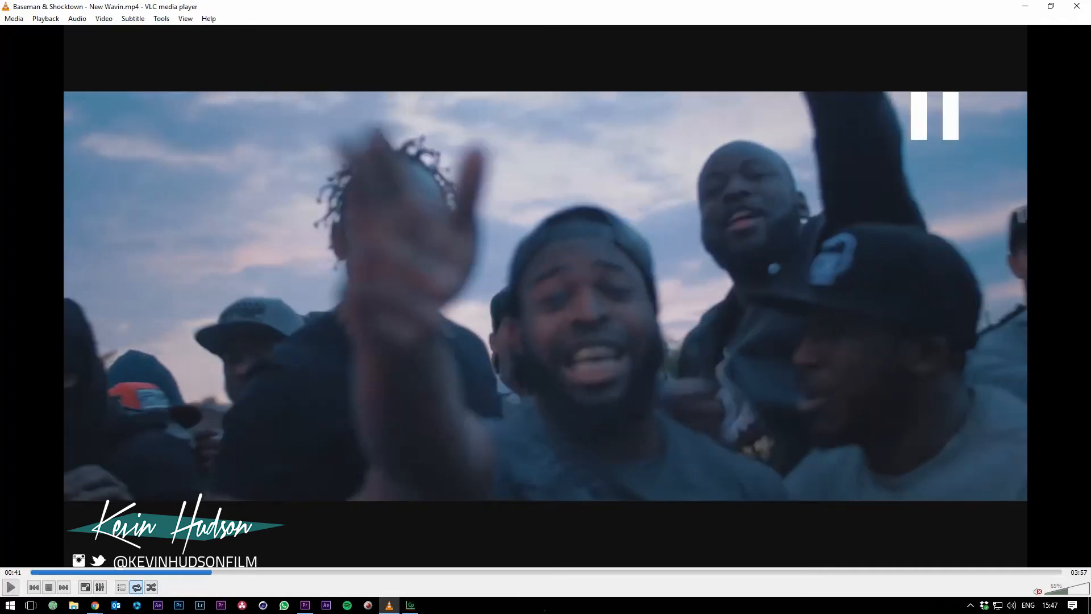
pyautogui.click(1080, 8)
# Select the music clip, place the playhead at 00:00:24:02 and enlarge the timeline around the end of the title shot
pyautogui.click(392, 356)
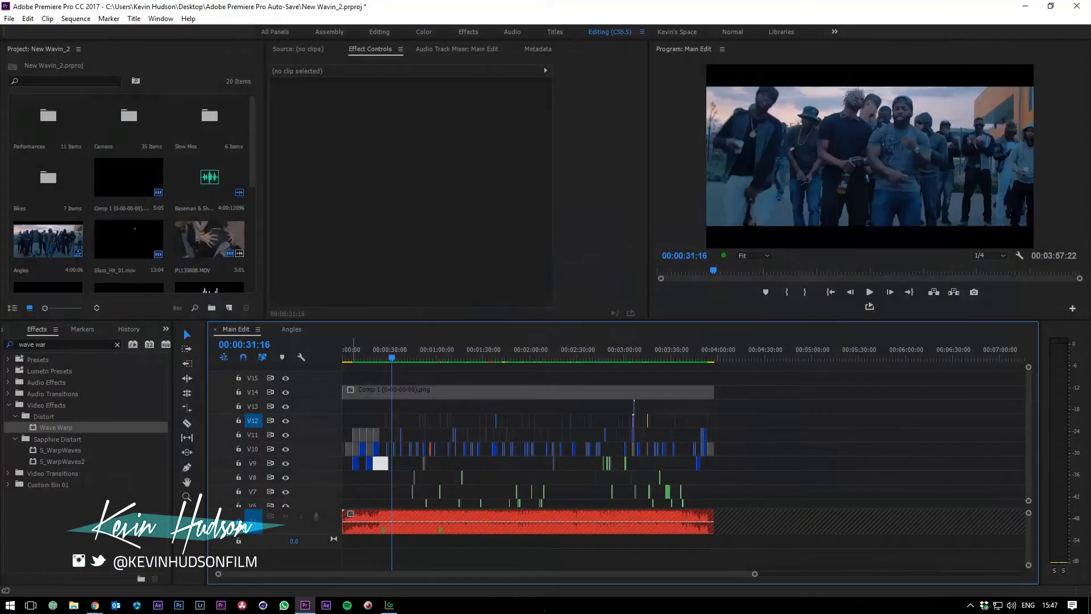
pyautogui.click(416, 520)
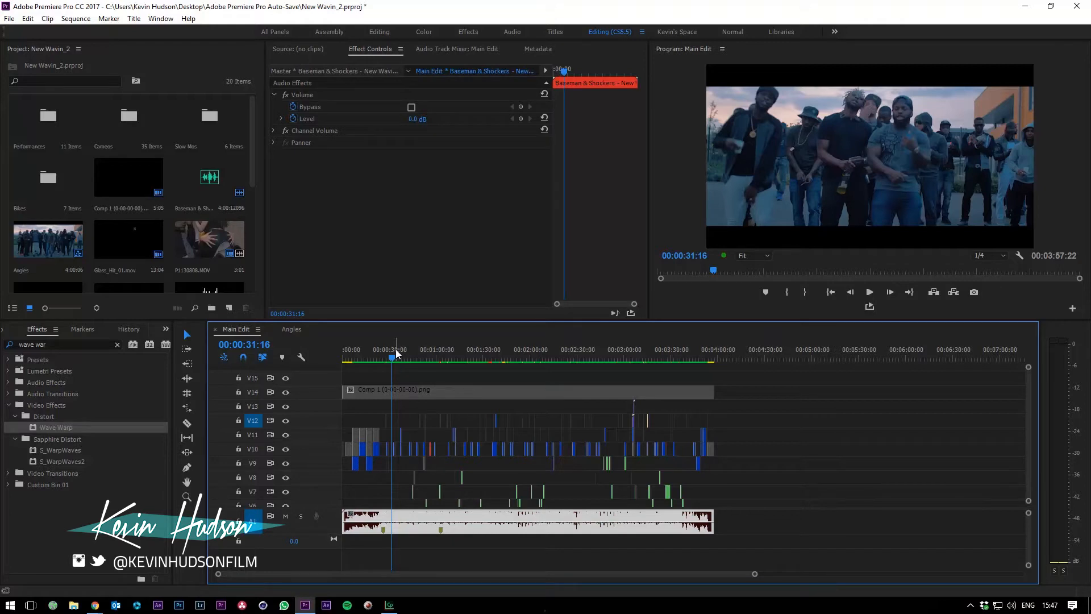
pyautogui.click(376, 353)
pyautogui.press('=')
pyautogui.press('=')
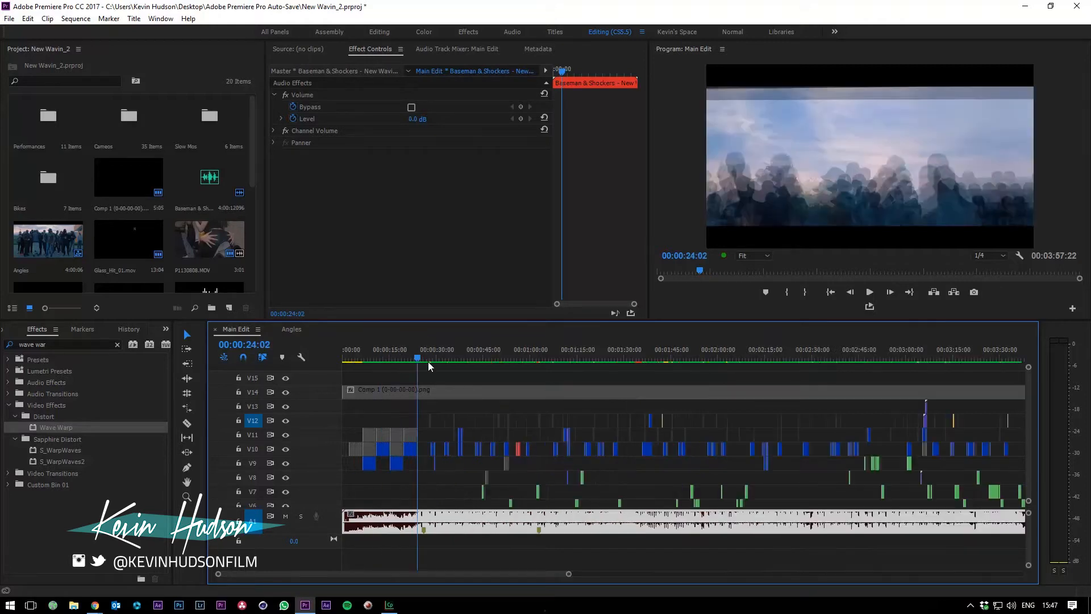
pyautogui.press('=')
pyautogui.press('=')
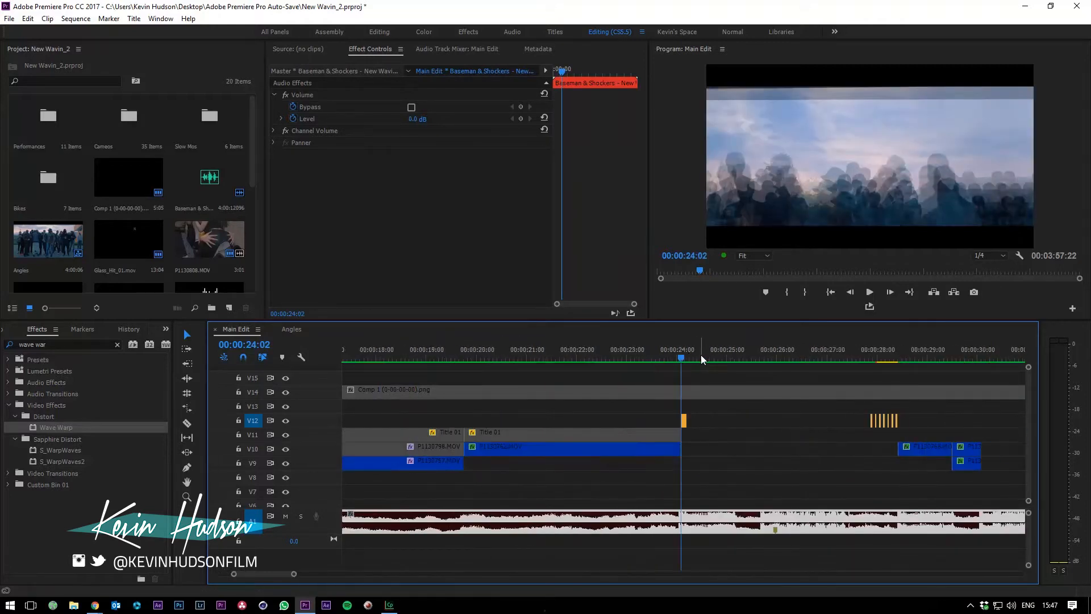
pyautogui.press('-')
pyautogui.press('-')
pyautogui.press('-')
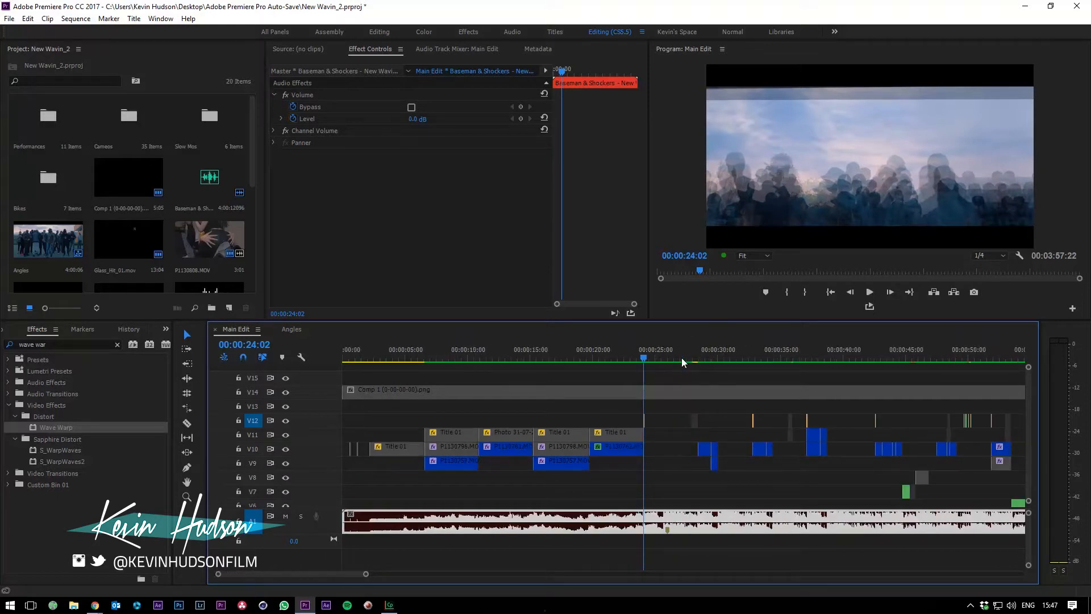
pyautogui.press('-')
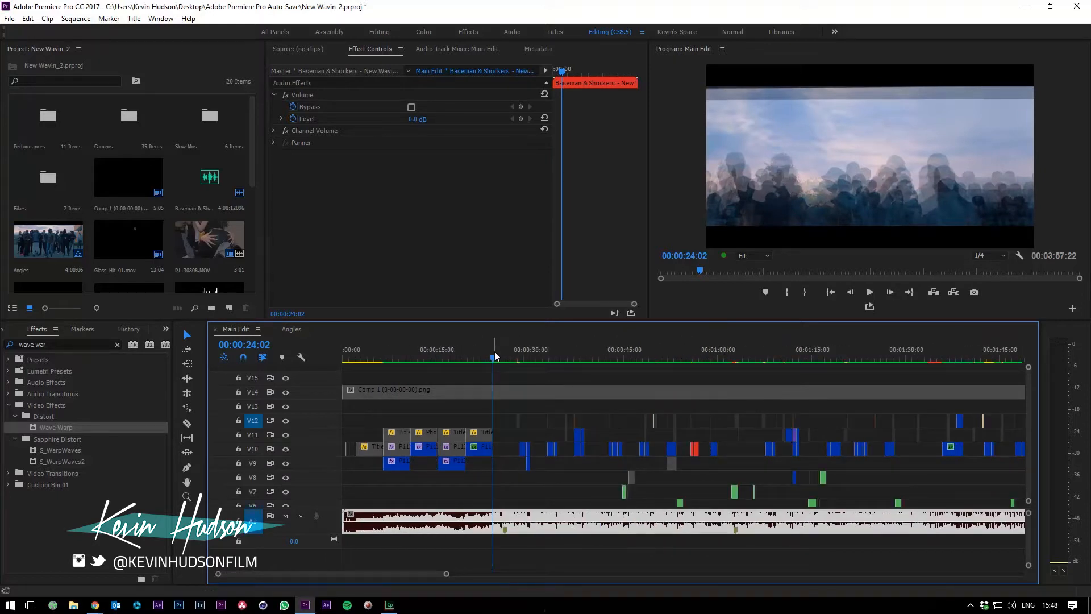
pyautogui.press('=')
pyautogui.press('=')
pyautogui.press('=')
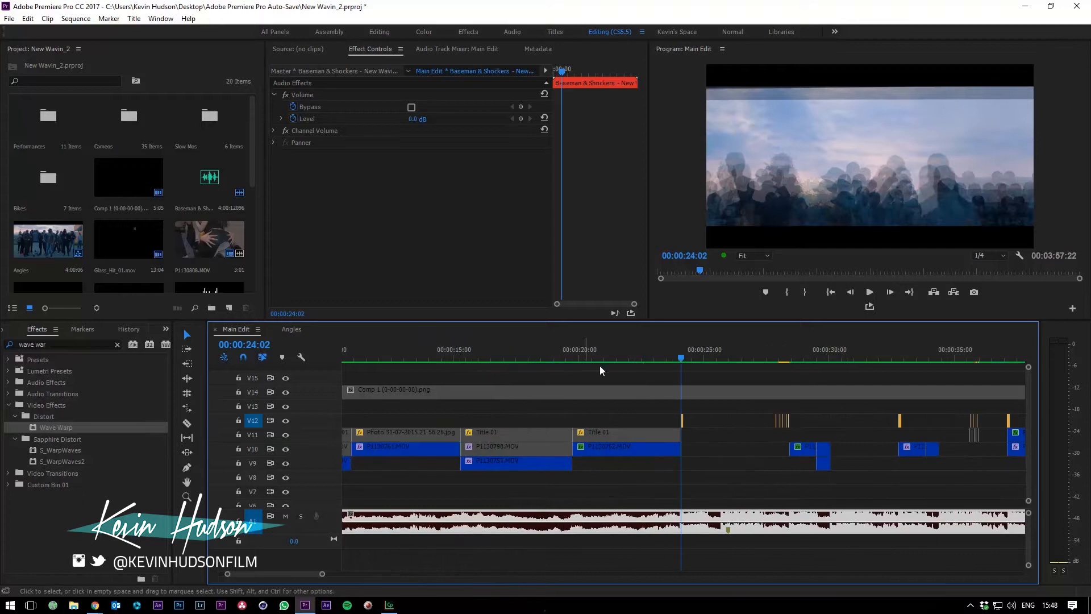
# Scrub across the cut from the title shot to the group performance shot, stopping at 00:00:24:05
pyautogui.click(636, 358)
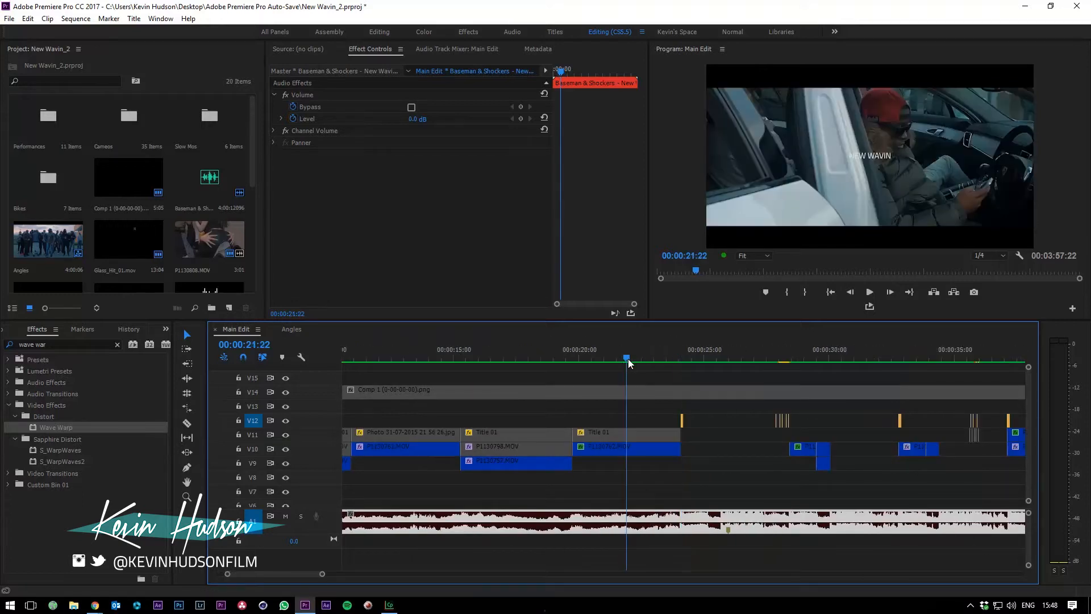
pyautogui.click(680, 351)
pyautogui.click(684, 353)
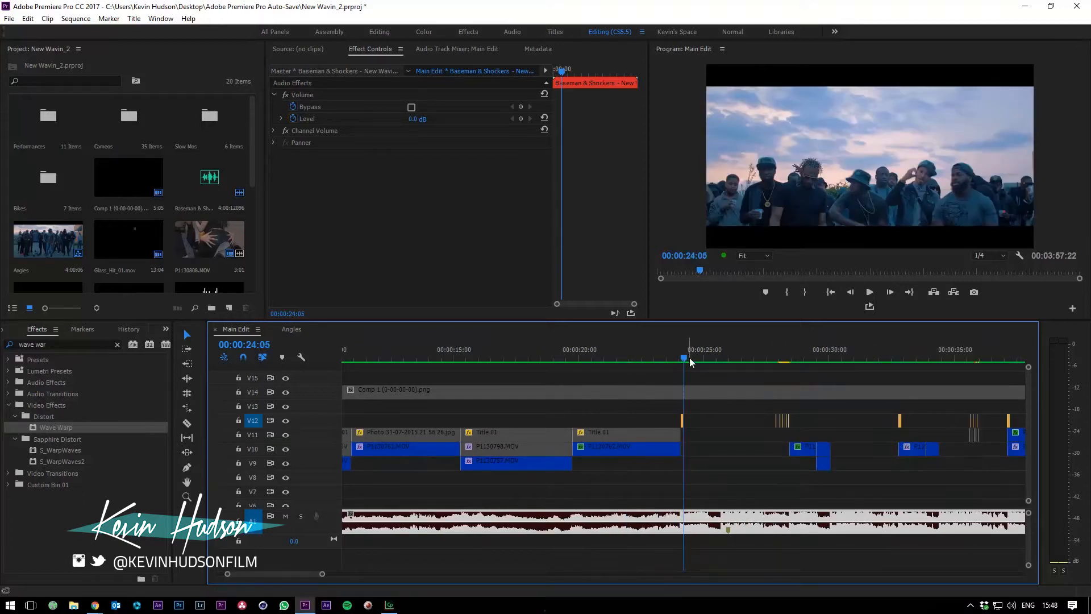
pyautogui.press('-')
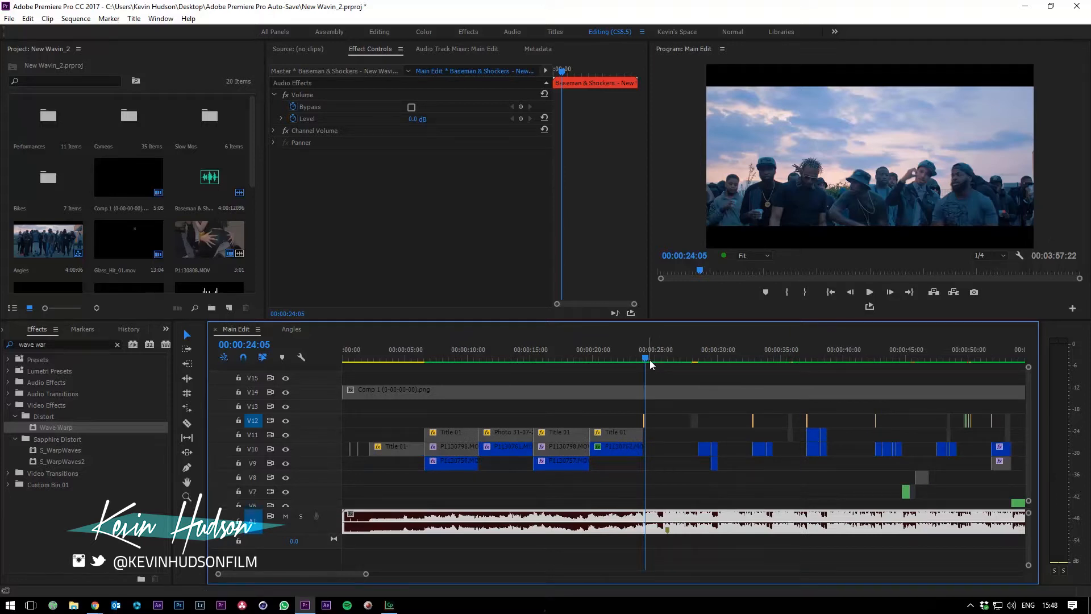
pyautogui.press('=')
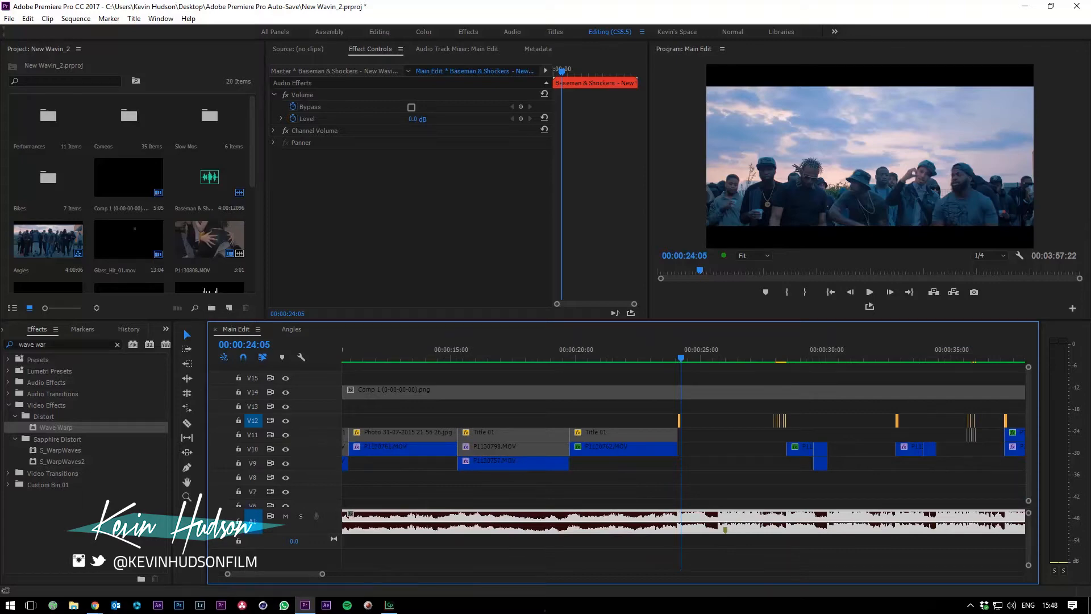
# Bring the browser onto the screen, look through the Red Giant Universe 2 product page, and move the browser away again
pyautogui.moveTo(1090, 198); pyautogui.dragTo(538, 0)
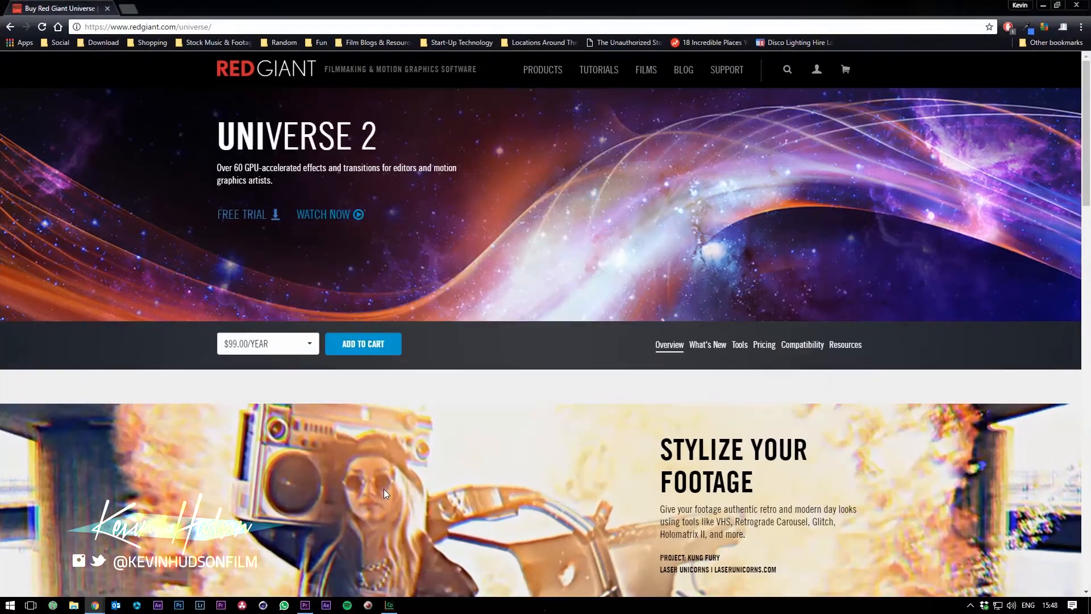
pyautogui.scroll(-4, 384, 489)
pyautogui.scroll(1, 326, 437)
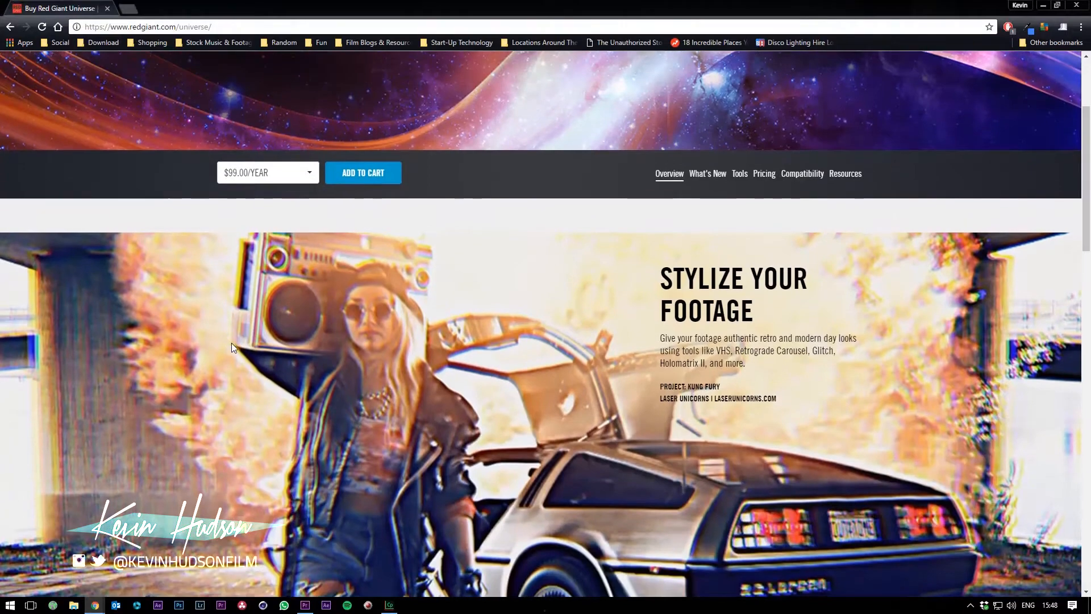
pyautogui.scroll(-15, 253, 349)
pyautogui.scroll(10, 261, 351)
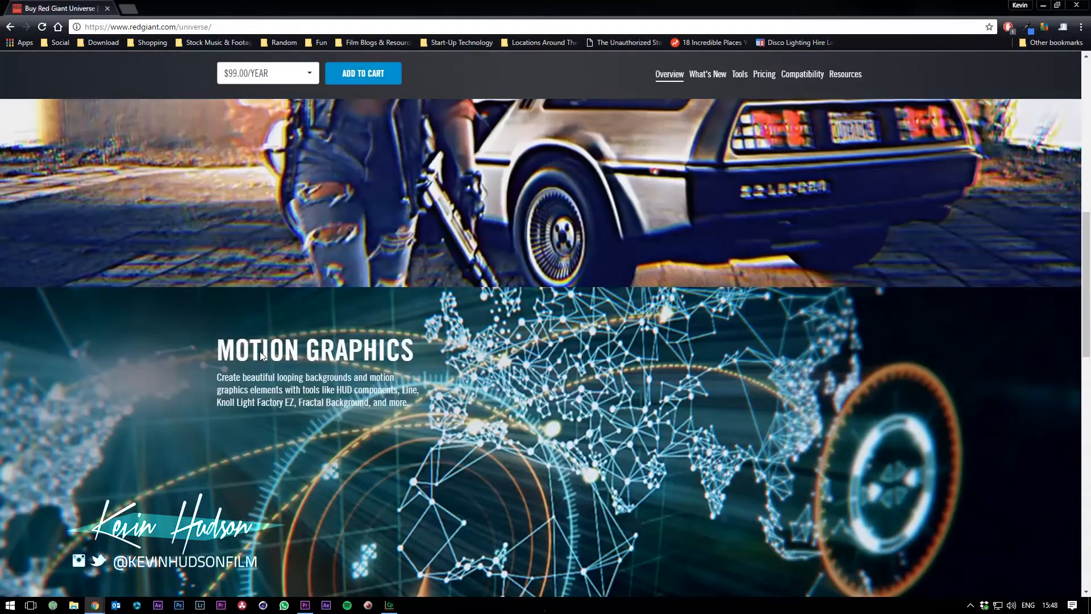
pyautogui.scroll(8, 260, 352)
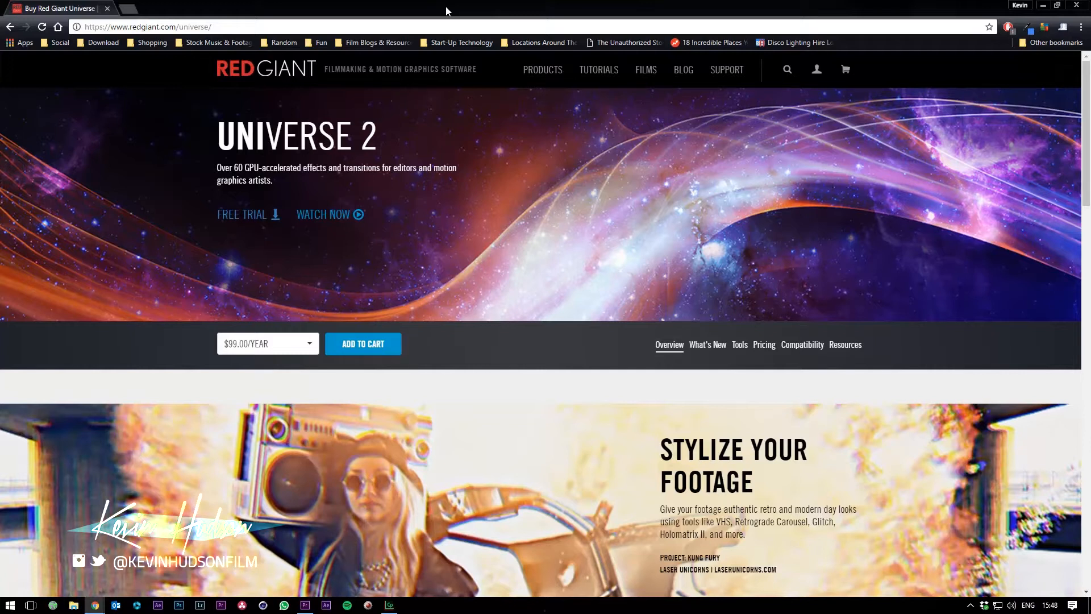
pyautogui.moveTo(446, 12); pyautogui.dragTo(476, 85)
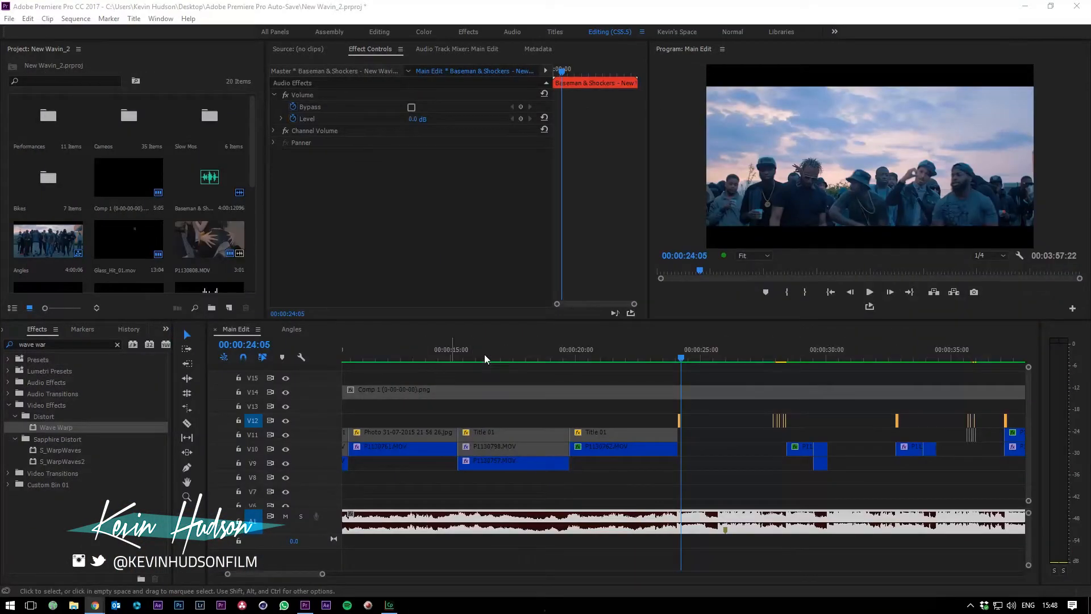
# Play back the transition from the New Wavin title into the group performance shot around 24 seconds
pyautogui.click(540, 353)
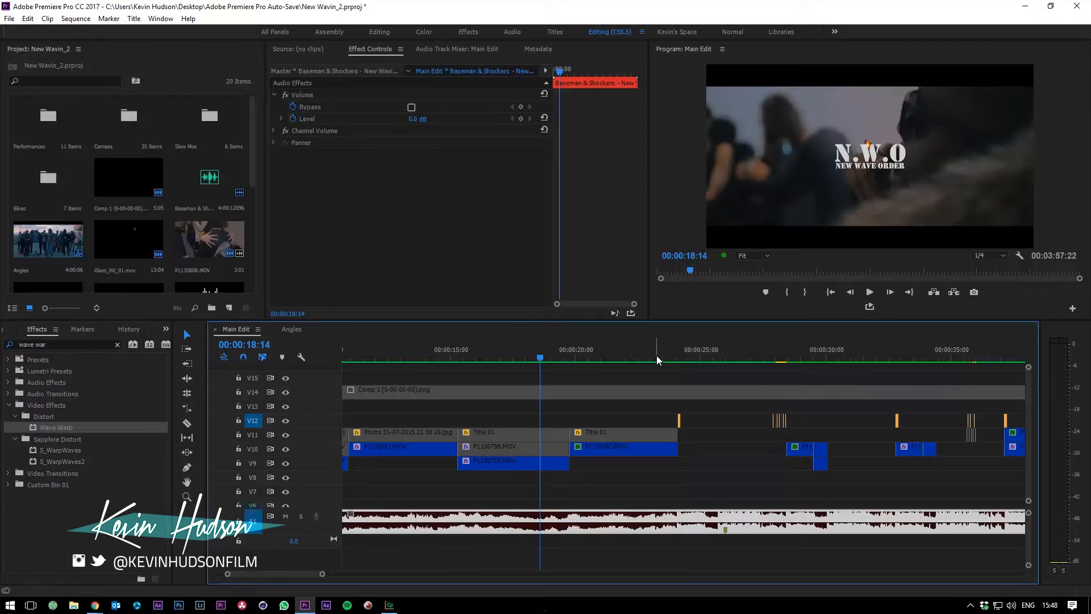
pyautogui.moveTo(656, 356); pyautogui.dragTo(645, 357)
pyautogui.press('space')
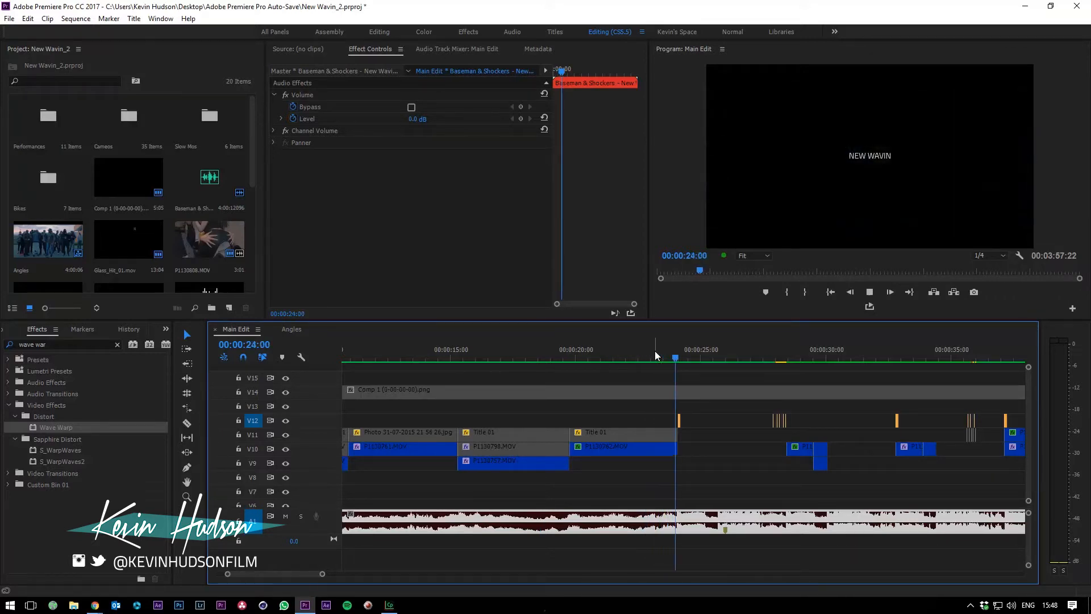
pyautogui.click(667, 350)
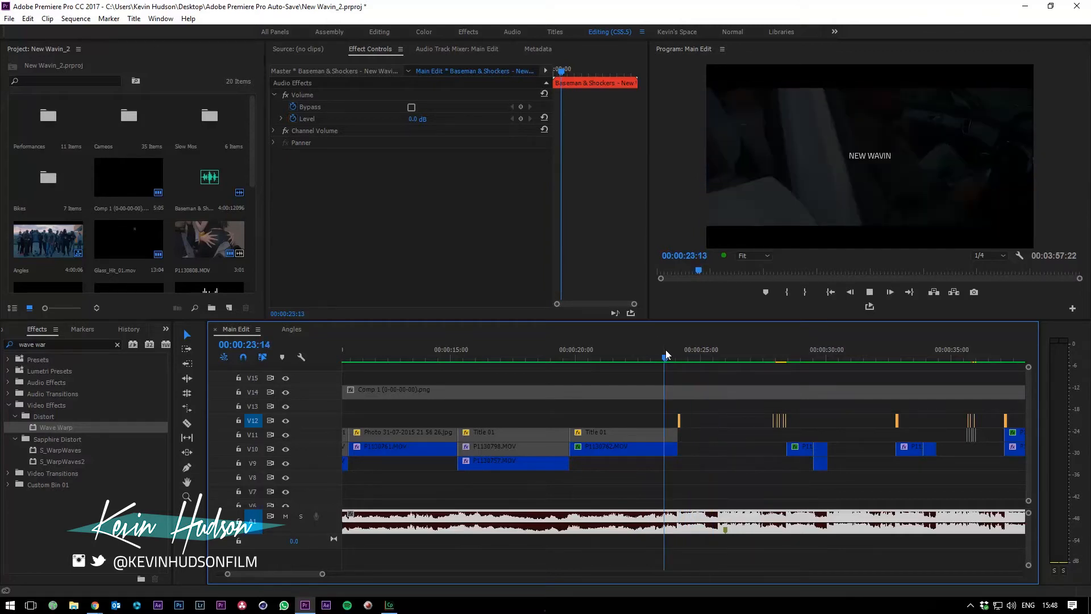
pyautogui.click(666, 349)
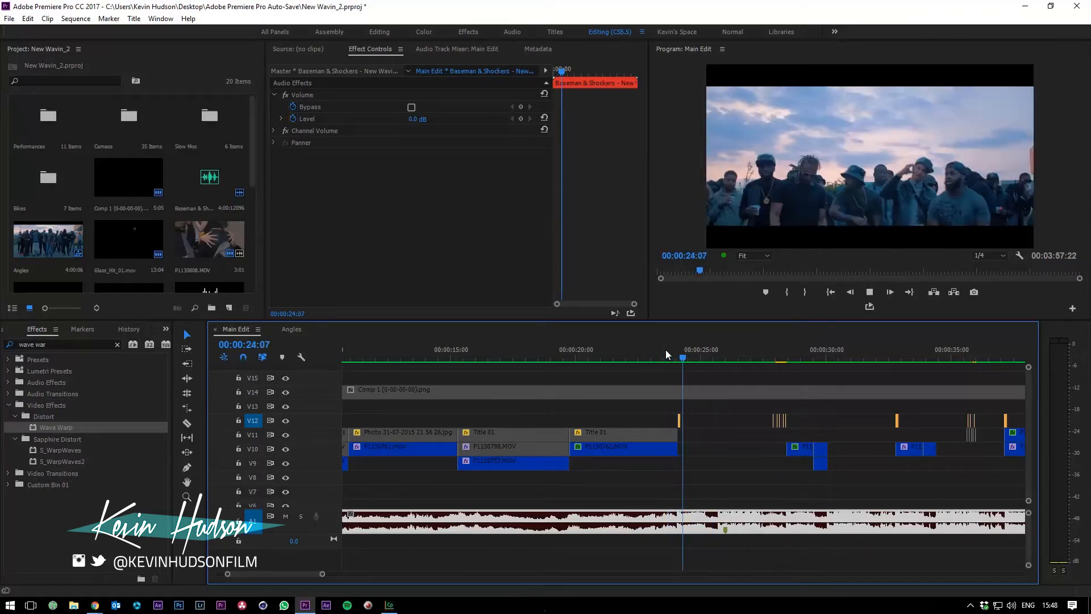
pyautogui.press('space')
# Place the playhead at 00:00:24:02, at the start of the short orange V12 clip, and enlarge the timeline there
pyautogui.click(677, 350)
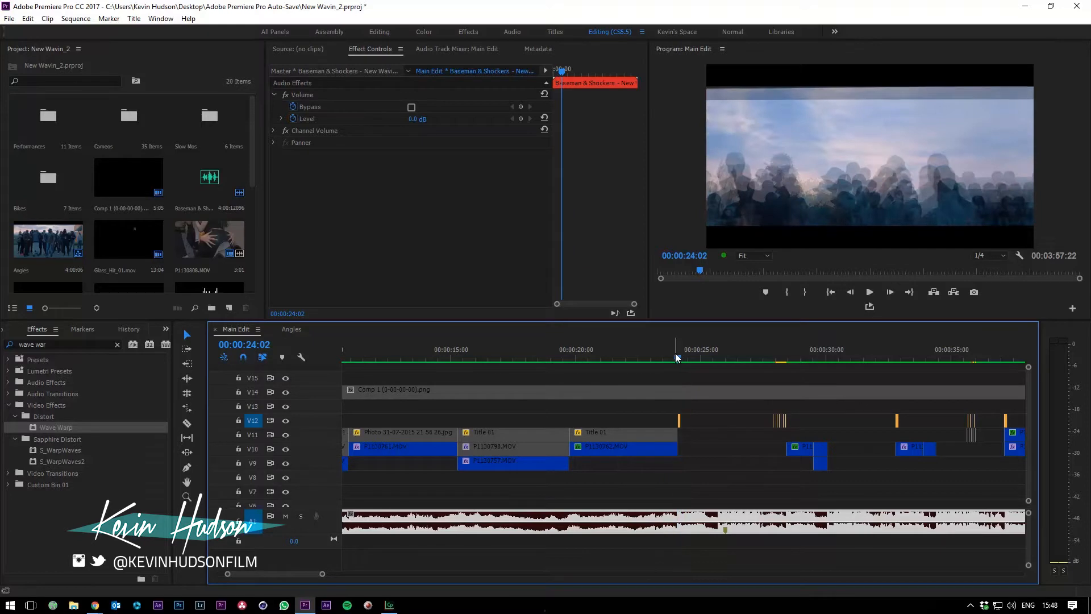
pyautogui.press('=')
pyautogui.press('=')
pyautogui.press('=')
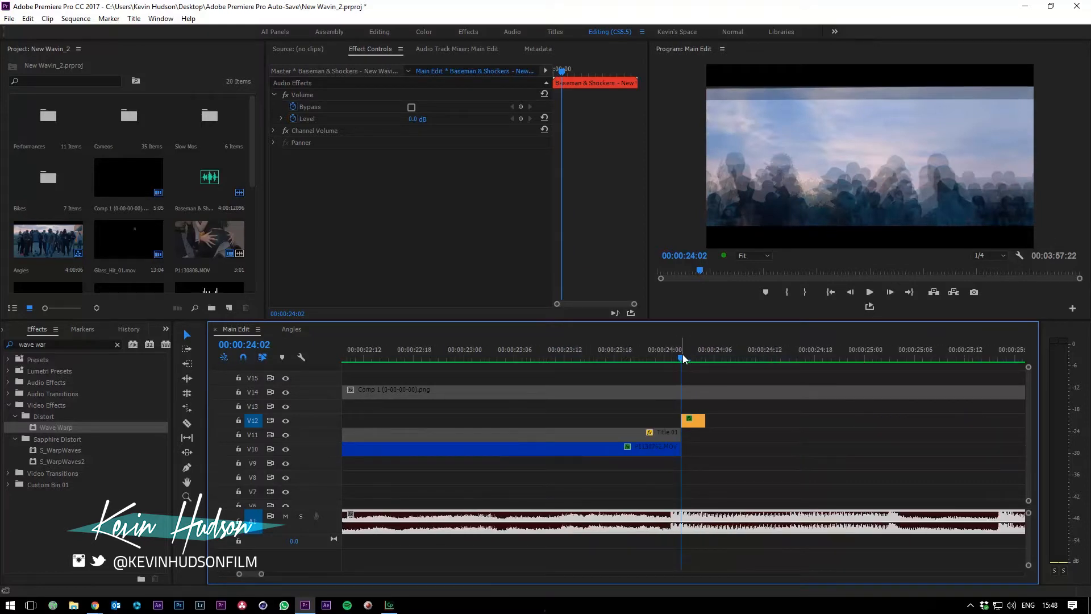
# Select the short adjustment layer on V12 and examine its Camera Shake frame by frame up to 00:00:24:05
pyautogui.moveTo(684, 357); pyautogui.dragTo(697, 357)
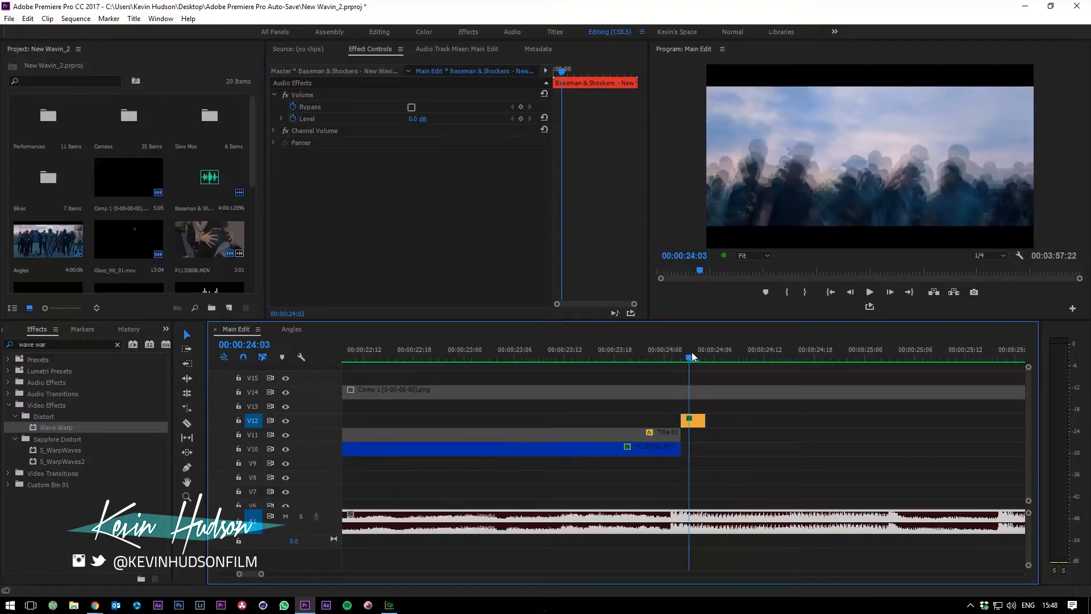
pyautogui.moveTo(722, 410); pyautogui.dragTo(680, 441)
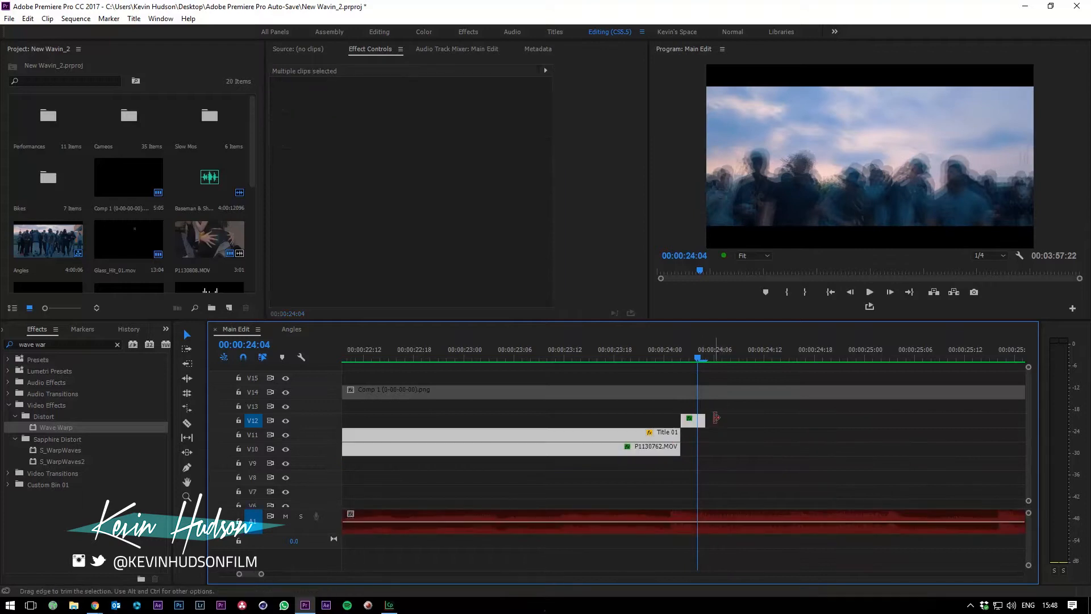
pyautogui.click(695, 421)
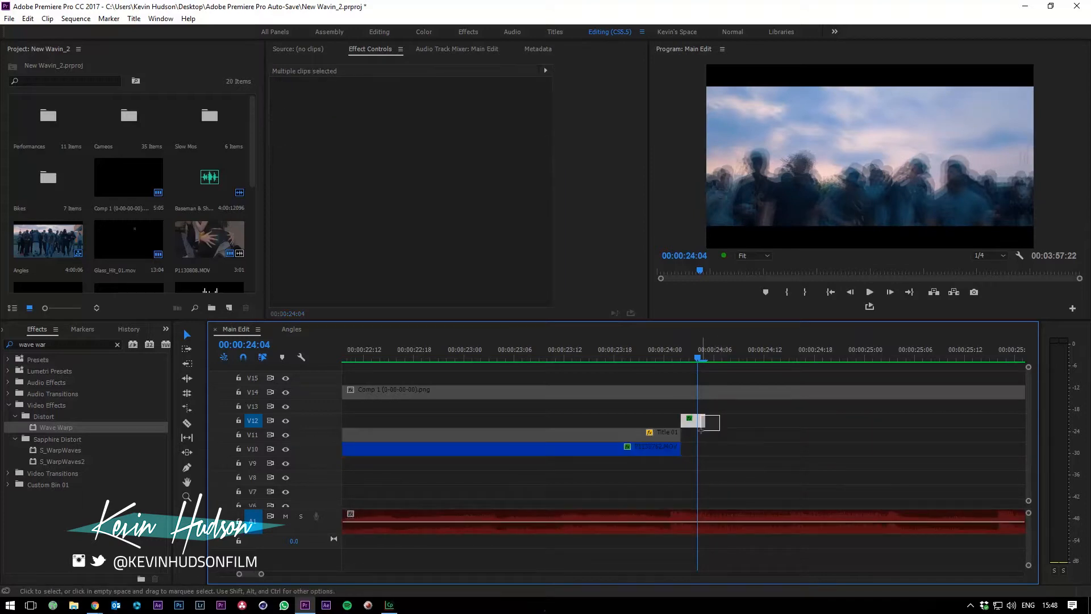
pyautogui.click(702, 353)
pyautogui.moveTo(701, 350)
pyautogui.mouseDown()
pyautogui.moveTo(682, 361)
pyautogui.moveTo(700, 359)
pyautogui.mouseUp()
pyautogui.press('Right')
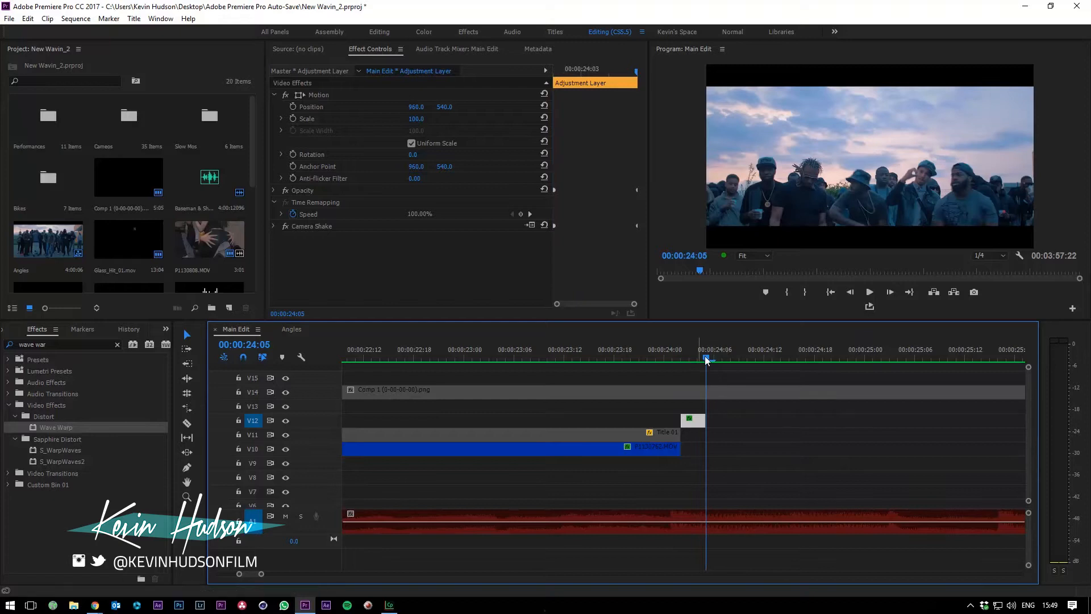
# Split the first [MC1] Outside - [Far] clip on V1 at 00:00:24:05
pyautogui.moveTo(707, 358); pyautogui.dragTo(694, 439)
pyautogui.click(1017, 401)
pyautogui.moveTo(1028, 400); pyautogui.dragTo(1031, 428)
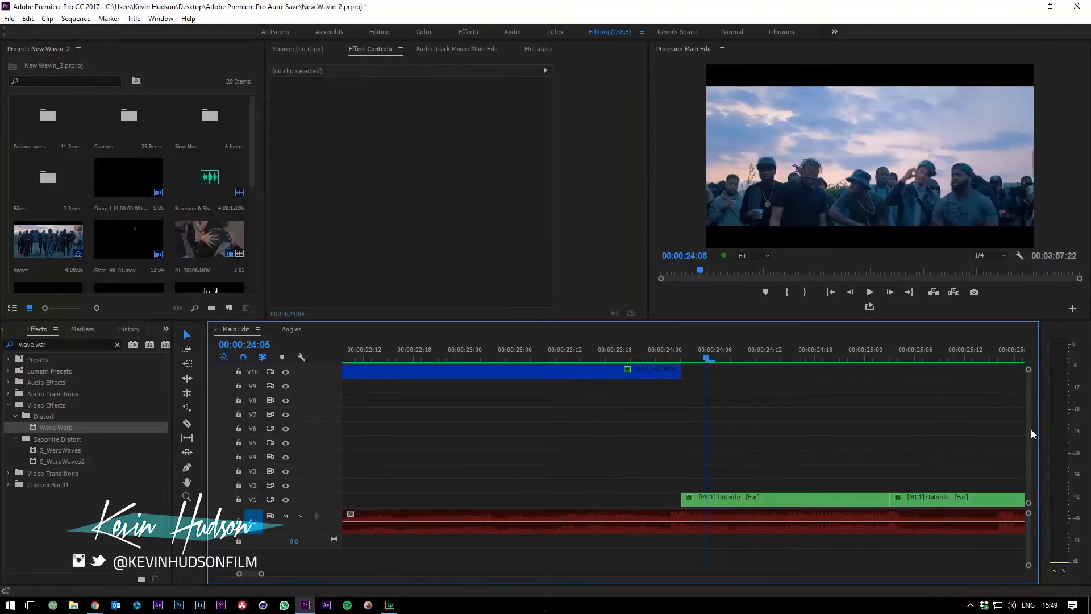
pyautogui.press('c')
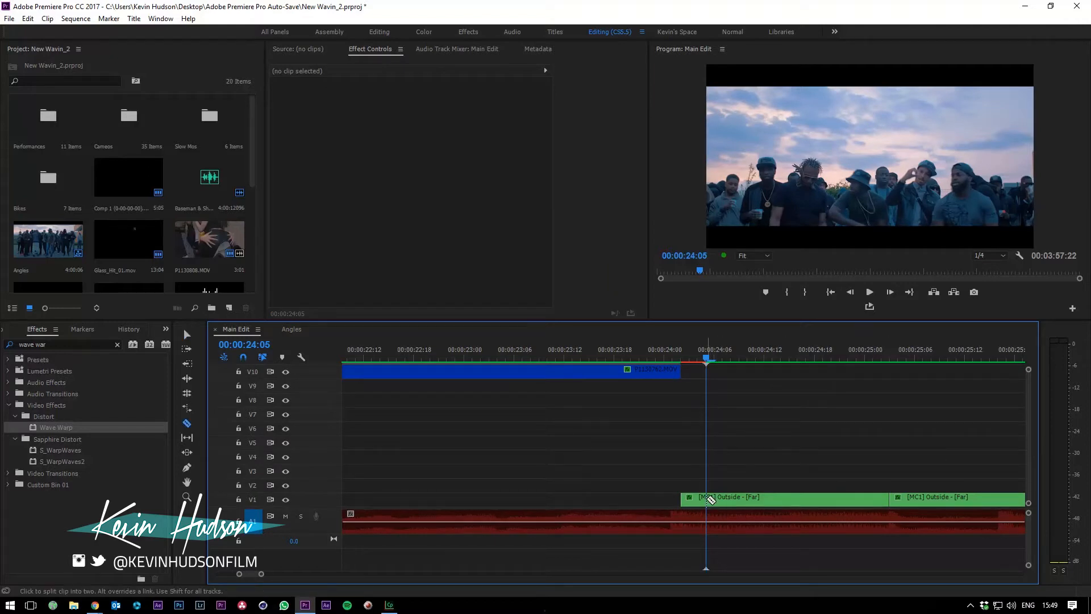
pyautogui.click(707, 499)
pyautogui.press('v')
# Select the short V1 clip piece and set its first Position keyframe at 00:00:24:02, with the Looks effect collapsed
pyautogui.moveTo(705, 359); pyautogui.dragTo(683, 366)
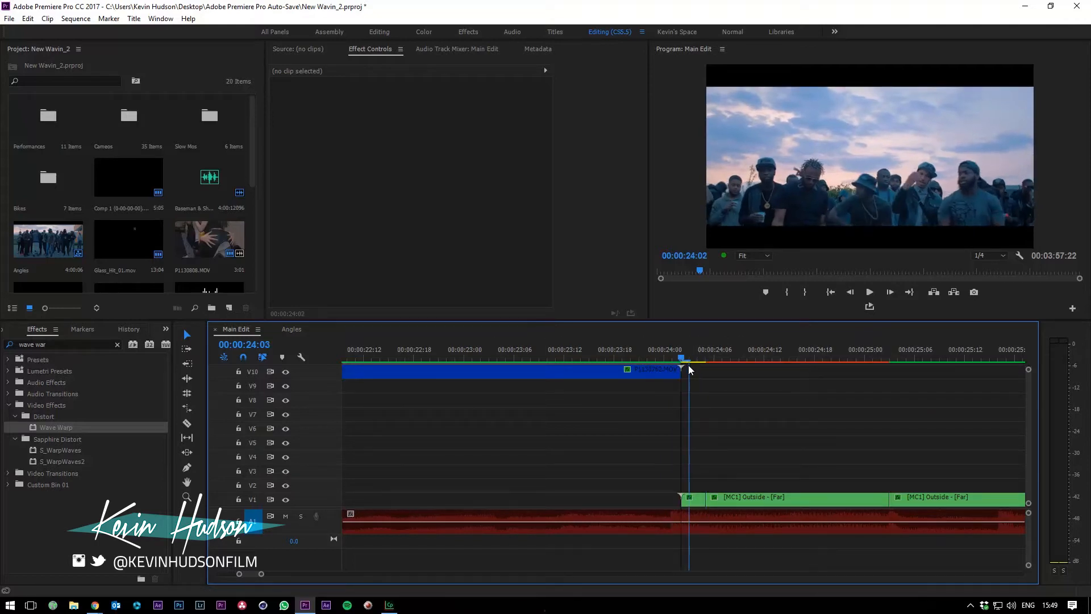
pyautogui.click(689, 498)
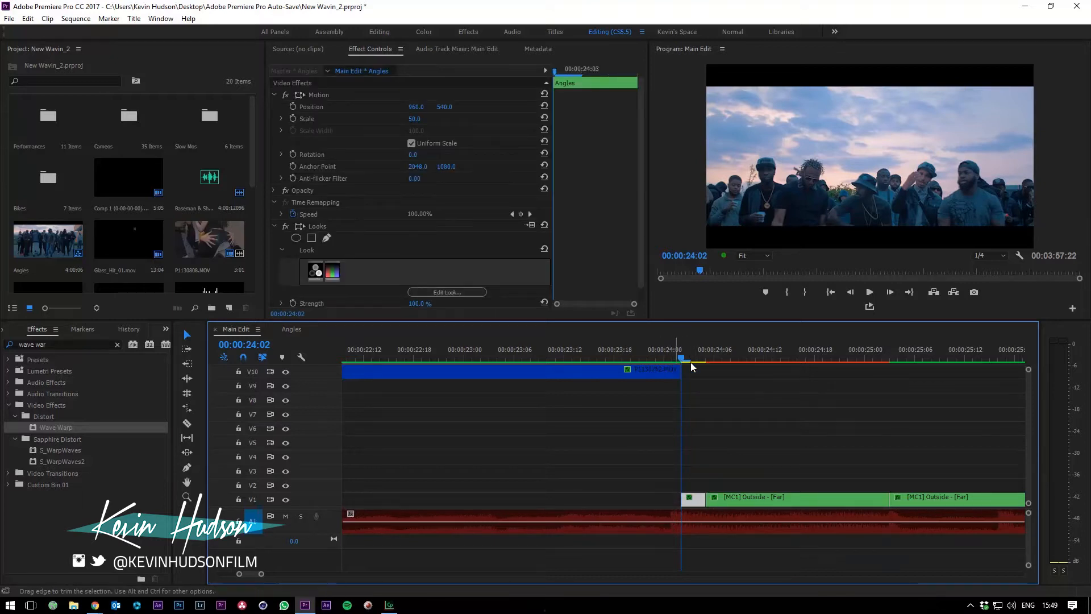
pyautogui.click(275, 226)
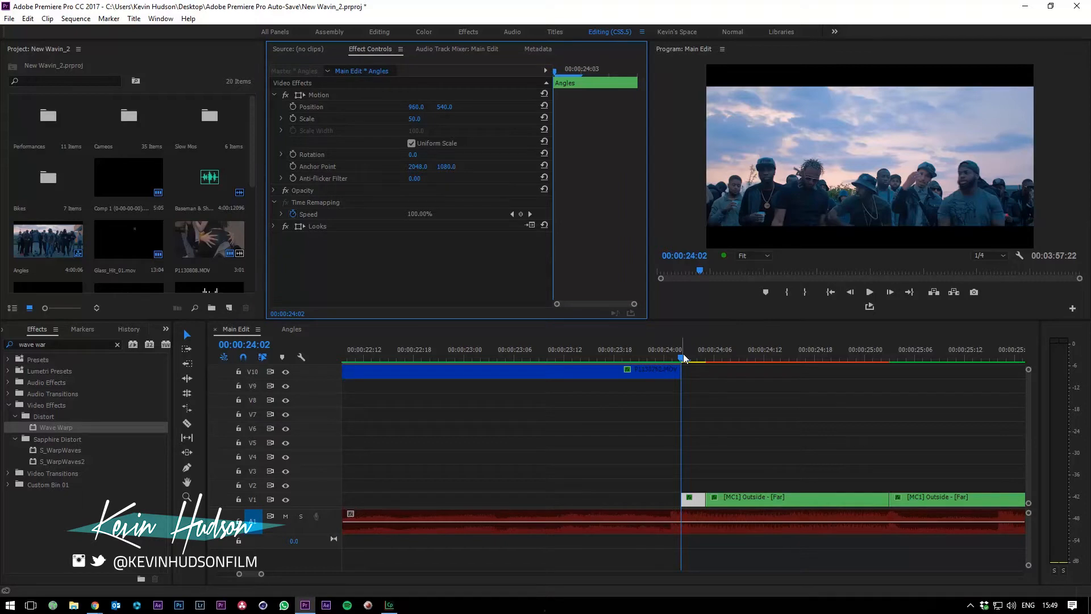
pyautogui.click(695, 475)
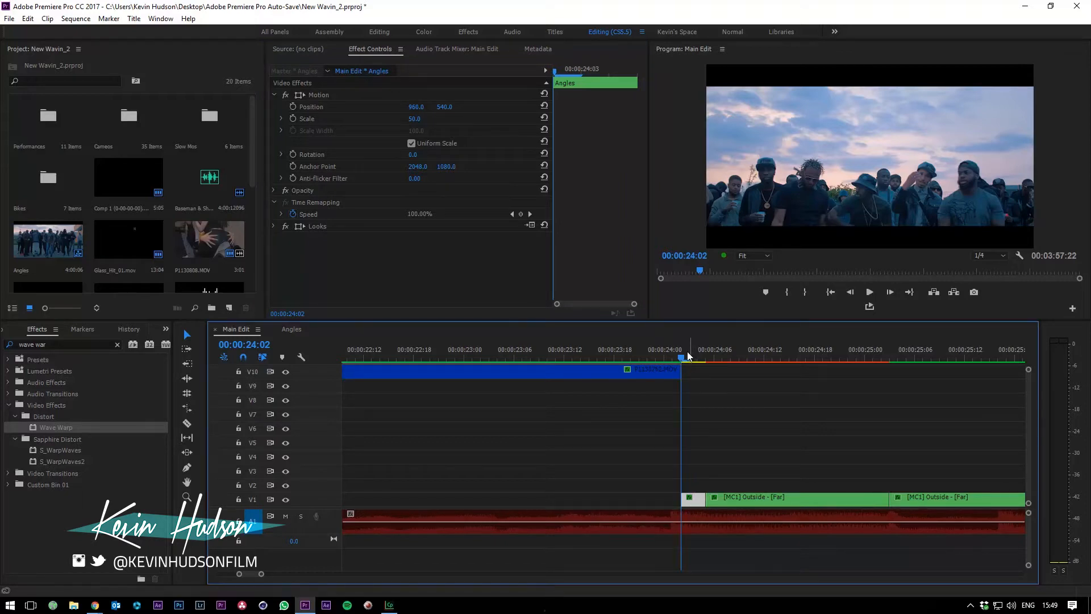
pyautogui.moveTo(702, 359); pyautogui.dragTo(680, 447)
pyautogui.click(294, 107)
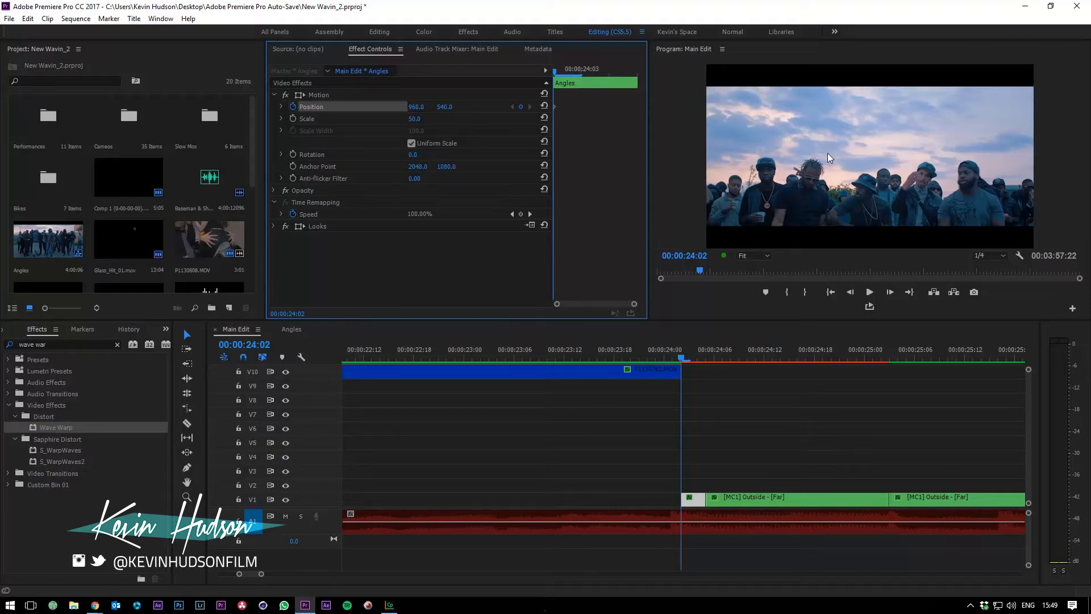
# Add a Position keyframe at 00:00:24:03 with the vertical value set to 450
pyautogui.click(683, 358)
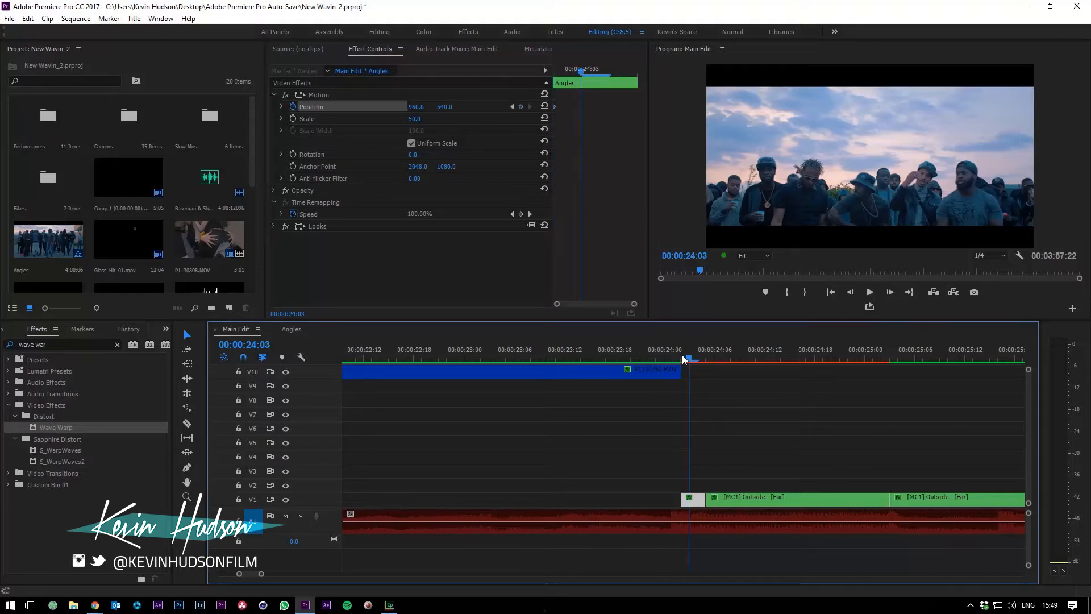
pyautogui.click(448, 106)
pyautogui.write('4')
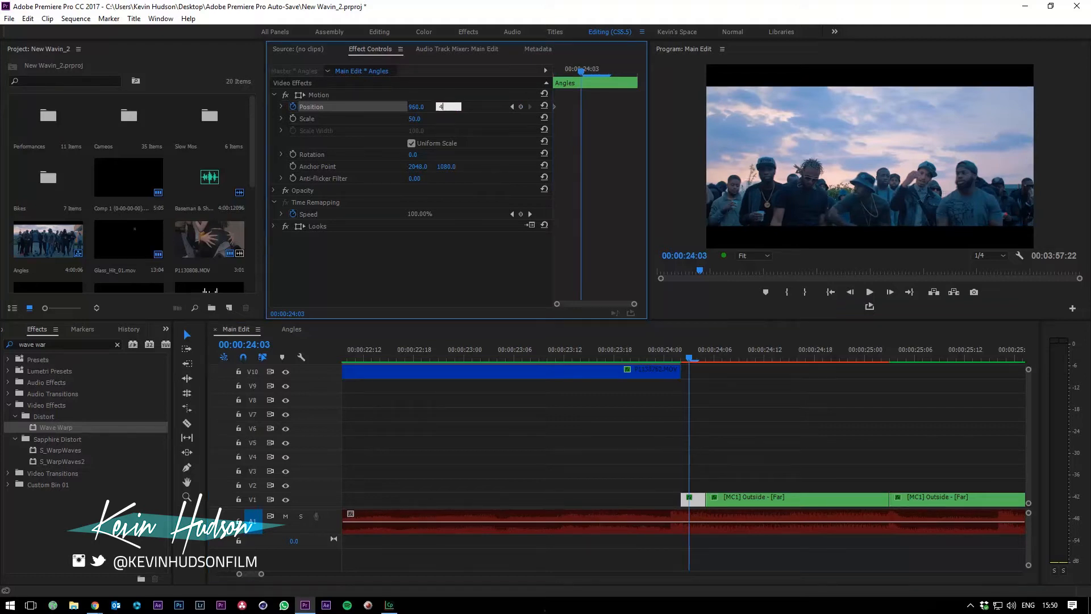
pyautogui.write('50')
pyautogui.press('Return')
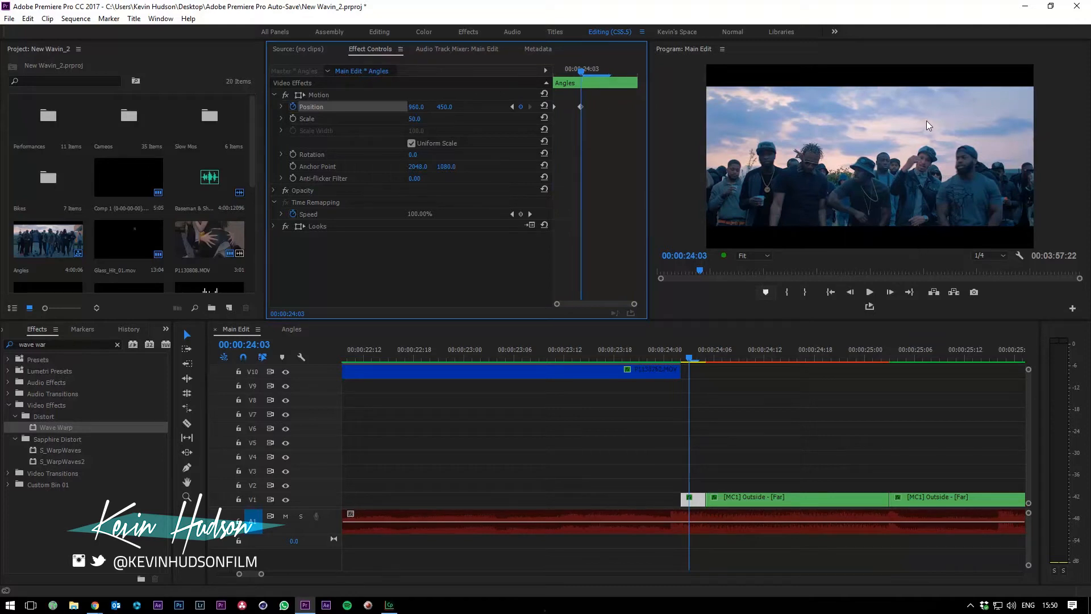
# Copy the Position keyframe from 00:00:24:02 to 00:00:24:04 and the one from 00:00:24:03 to 00:00:24:05
pyautogui.click(692, 359)
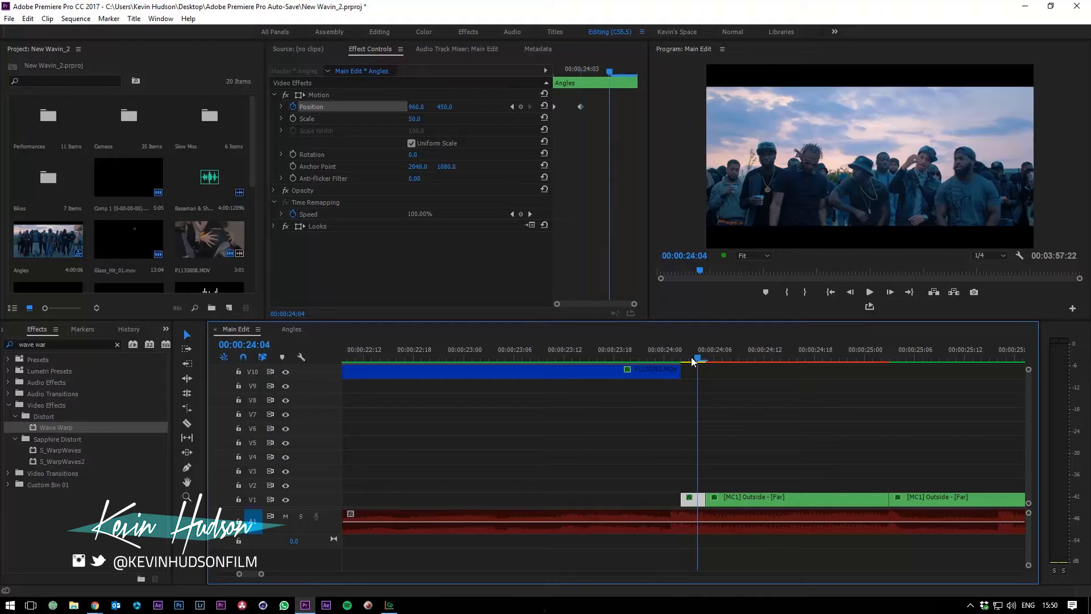
pyautogui.click(565, 102)
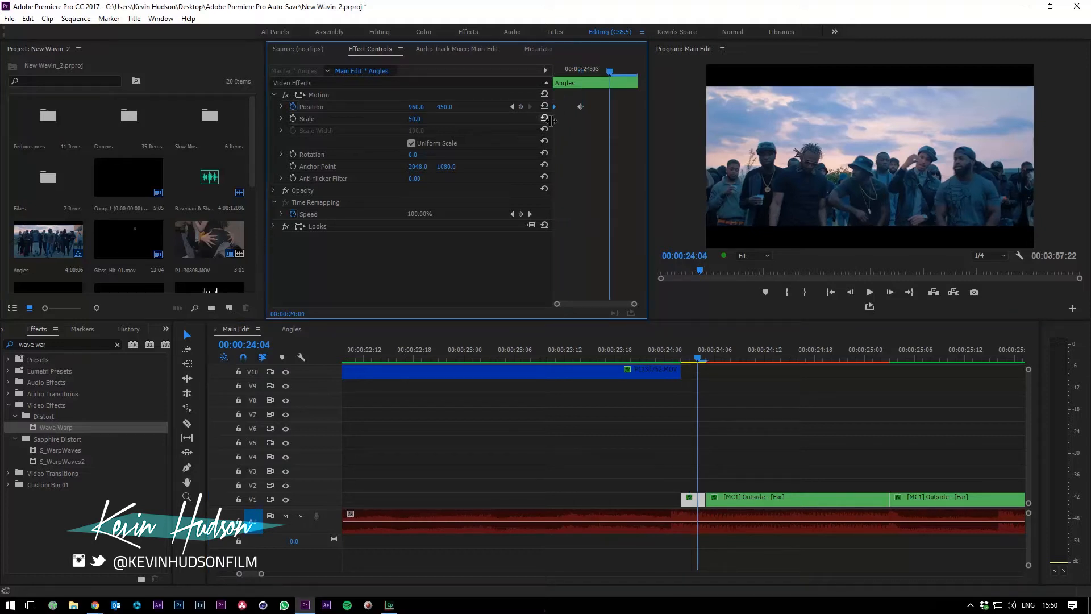
pyautogui.hotkey('ctrl', 'v')
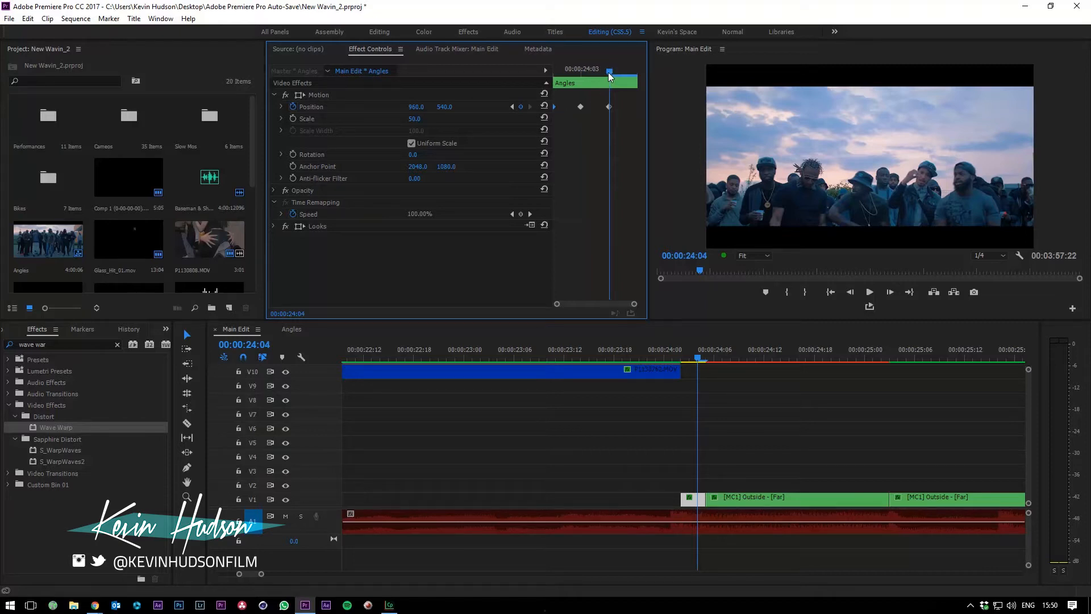
pyautogui.moveTo(608, 73); pyautogui.dragTo(605, 108)
pyautogui.press('Right')
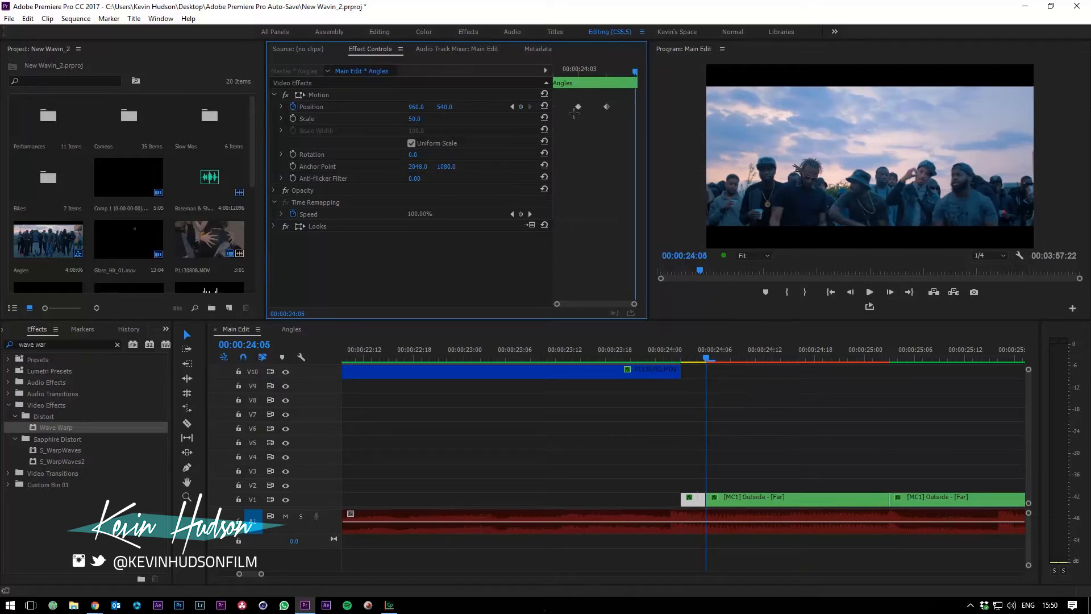
pyautogui.moveTo(566, 99); pyautogui.dragTo(583, 115)
pyautogui.scroll(1, 611, 214)
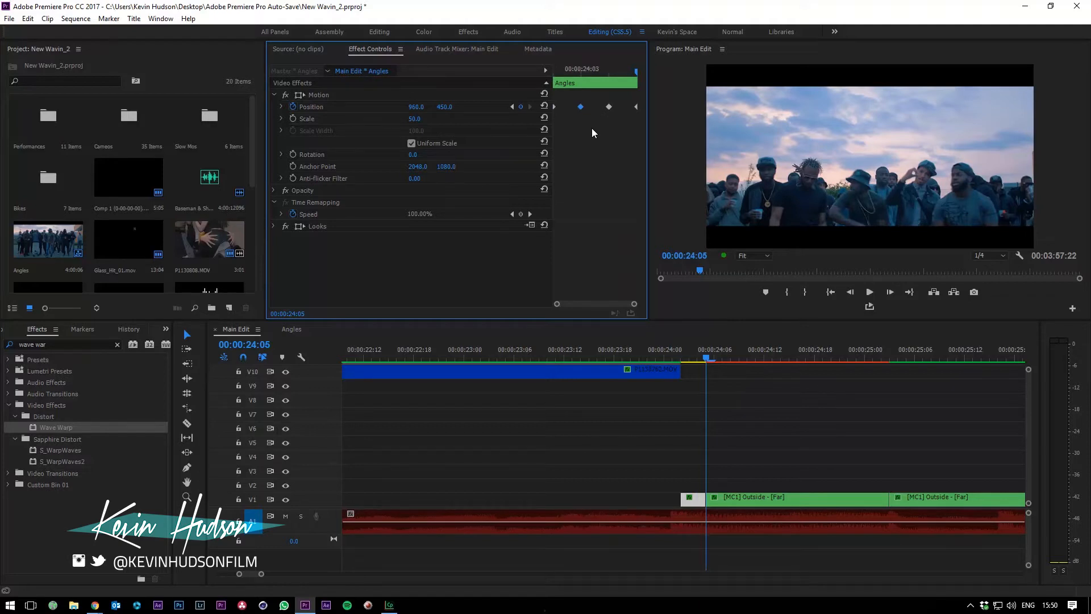
# Play back the keyframed position shake from the start of the short clip
pyautogui.click(555, 70)
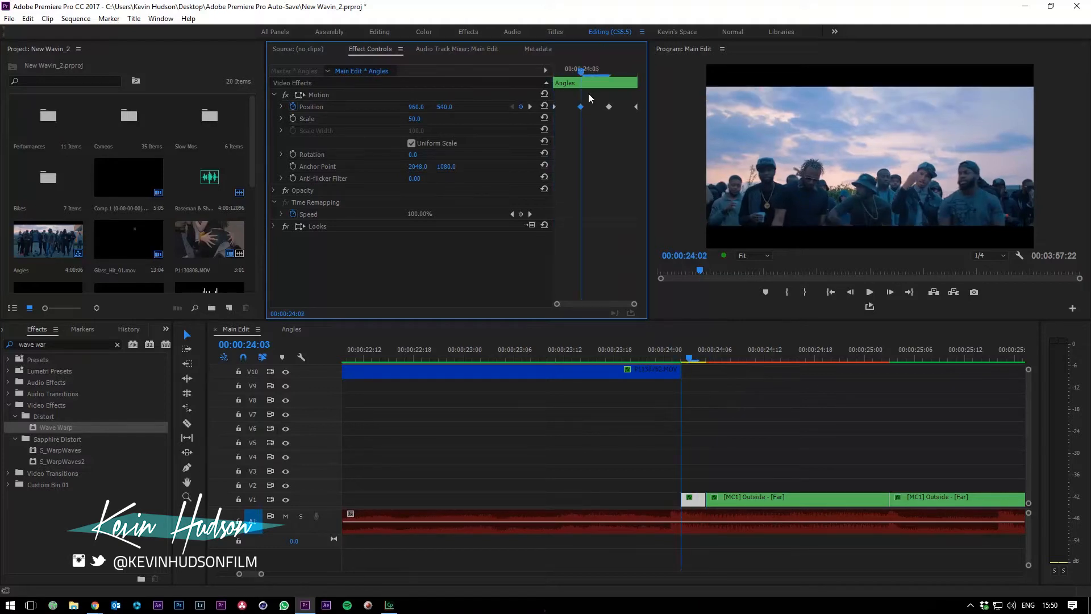
pyautogui.press('space')
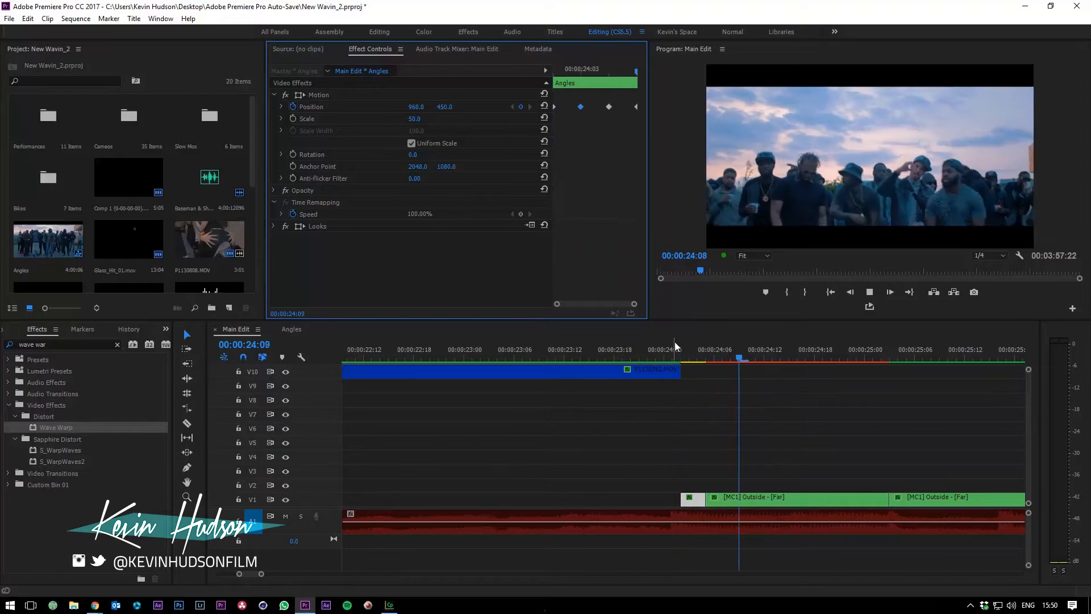
pyautogui.moveTo(673, 350); pyautogui.dragTo(685, 391)
pyautogui.press('space')
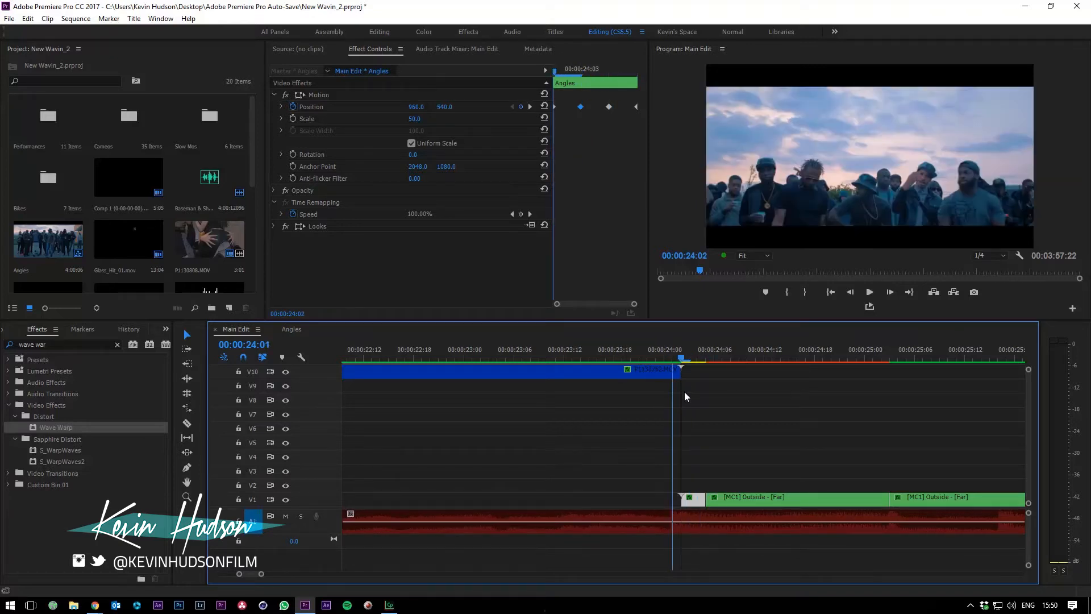
pyautogui.press('space')
pyautogui.click(683, 354)
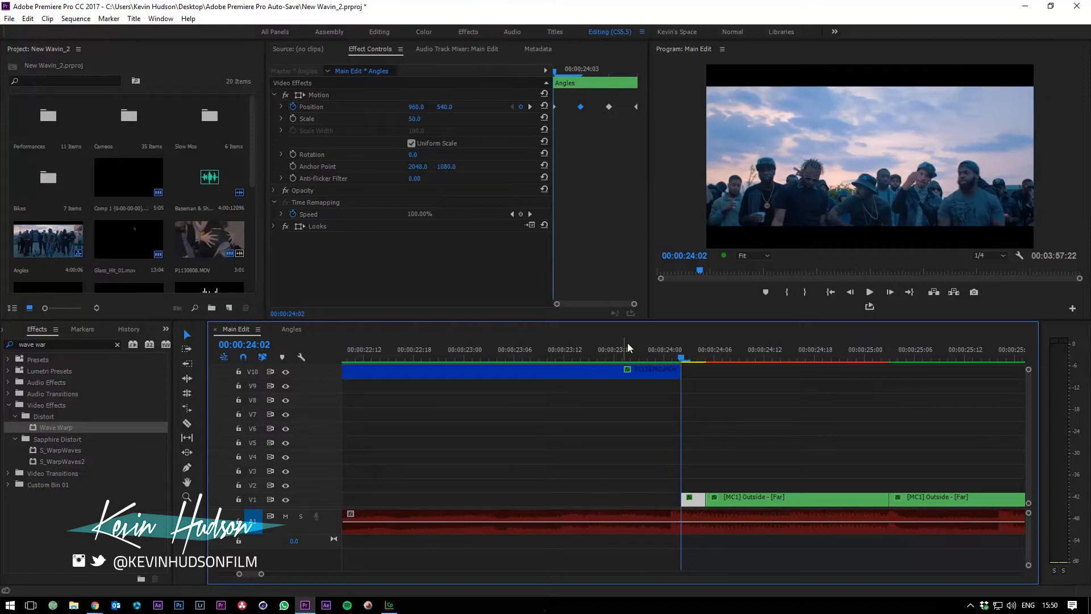
# Search the effects for "direction" and apply Directional Blur to the short V1 clip
pyautogui.moveTo(691, 357); pyautogui.dragTo(685, 369)
pyautogui.click(116, 344)
pyautogui.click(85, 344)
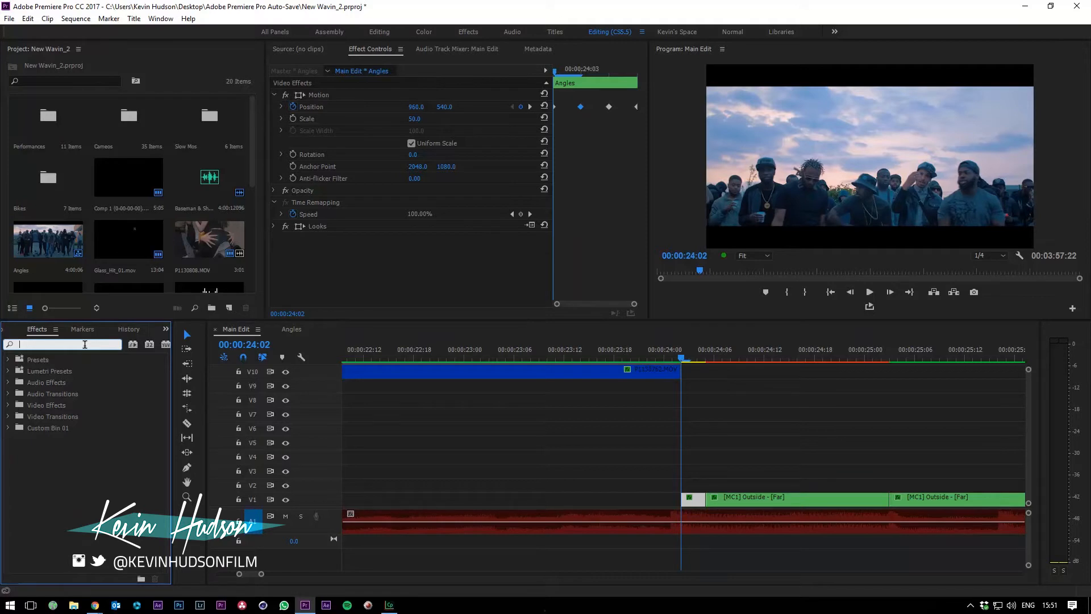
pyautogui.write('direction')
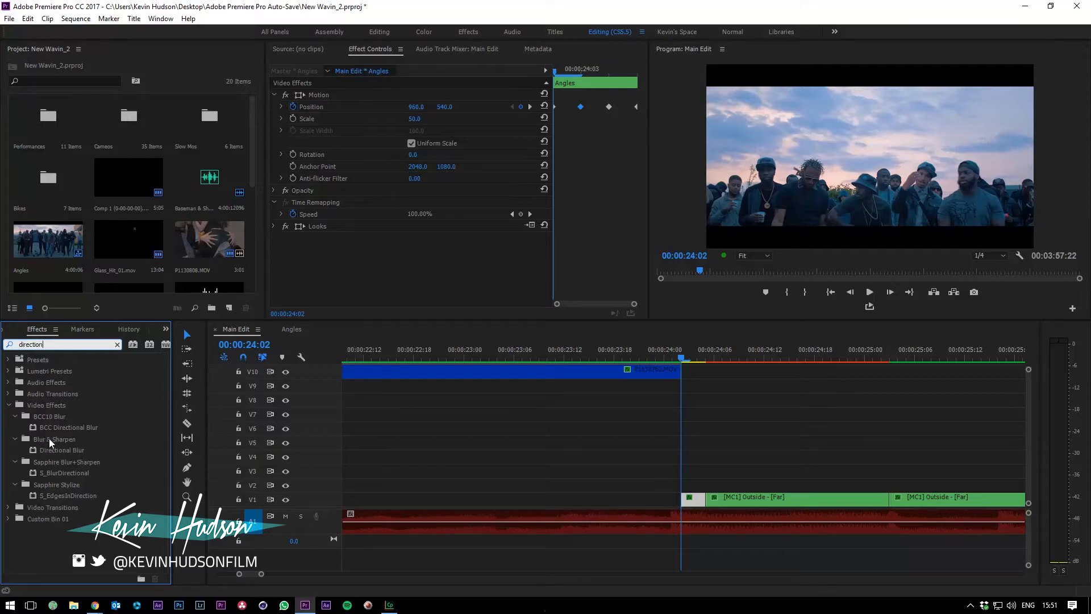
pyautogui.moveTo(49, 449); pyautogui.dragTo(688, 498)
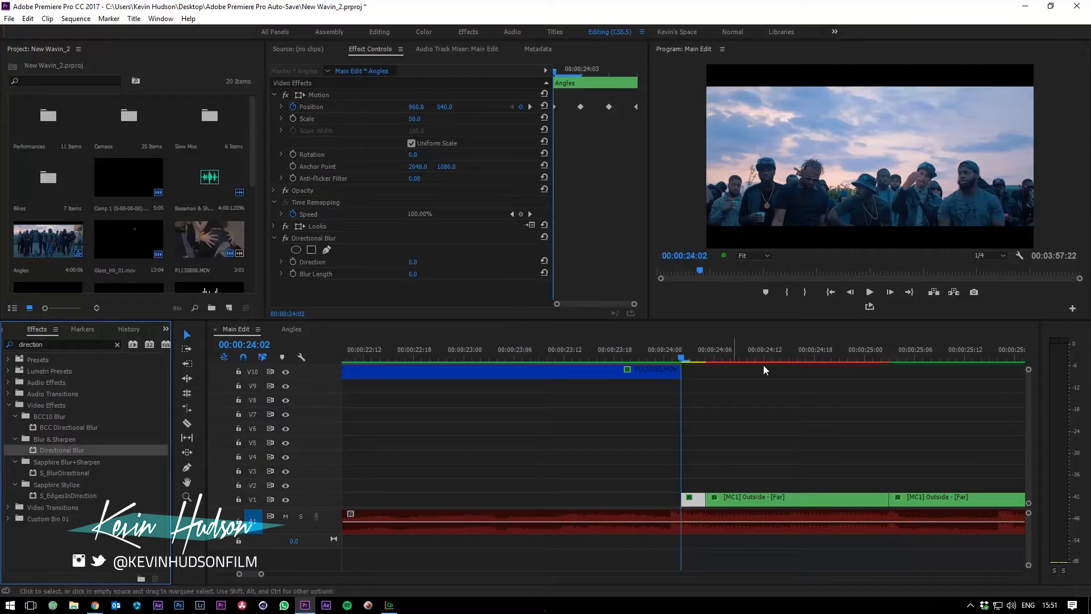
# Set the Directional Blur's Blur Length to 50 while viewing the frame at 00:00:24:03
pyautogui.click(690, 358)
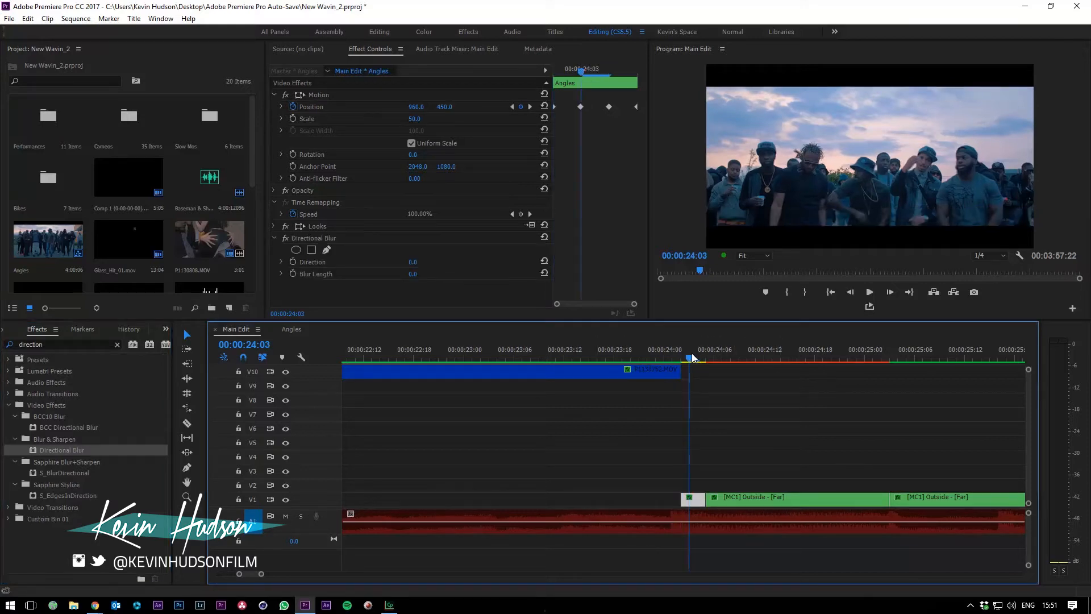
pyautogui.click(415, 274)
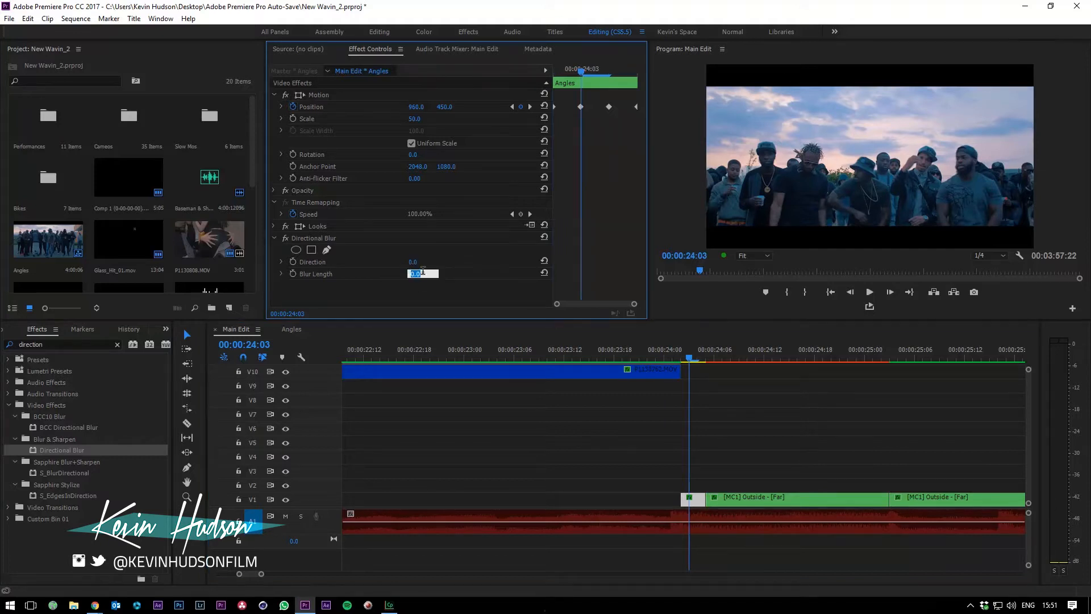
pyautogui.write('50')
pyautogui.press('Return')
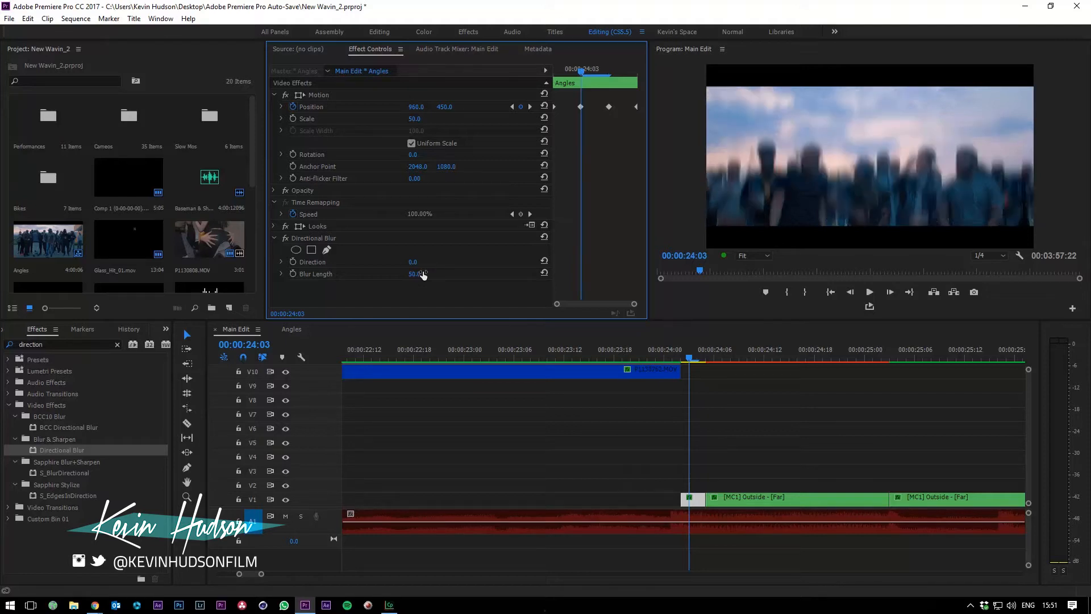
# Zoom the timeline out and play back the blurred shake several times from just before the cut
pyautogui.click(690, 360)
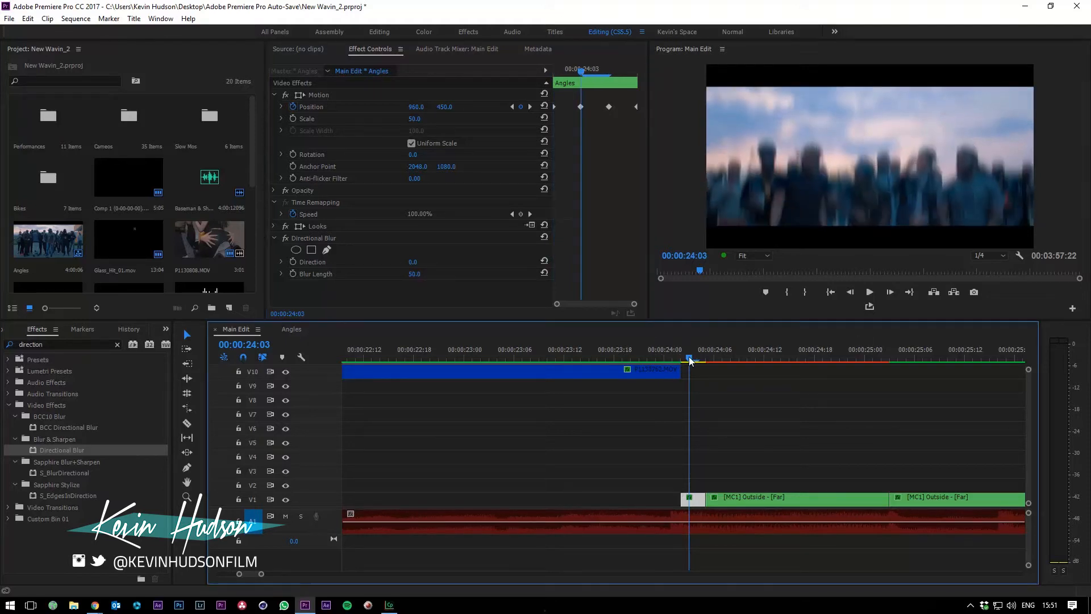
pyautogui.press('-')
pyautogui.click(654, 351)
pyautogui.press('space')
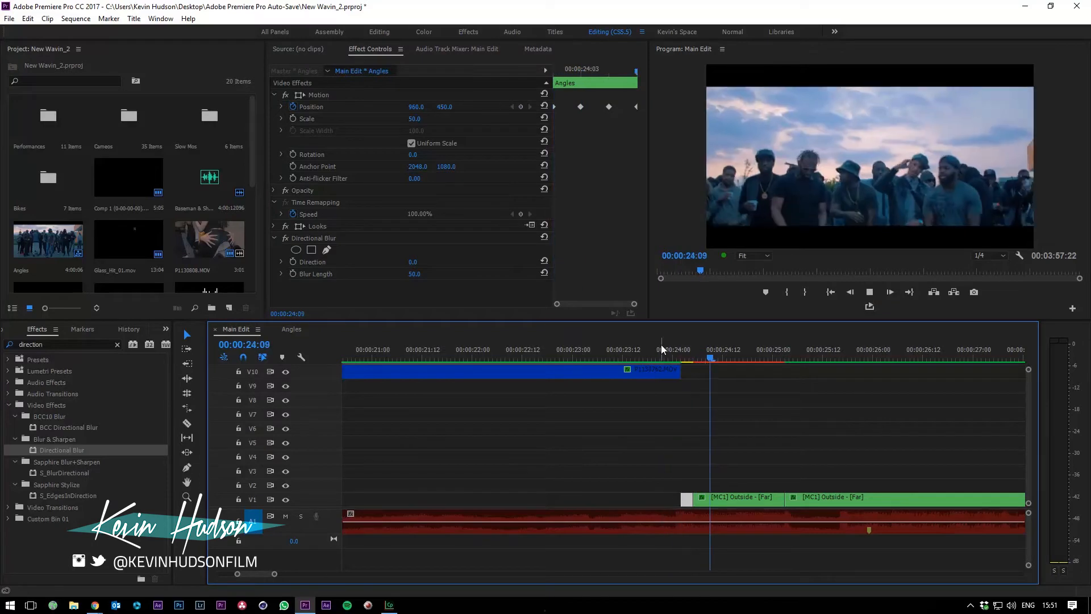
pyautogui.moveTo(663, 345); pyautogui.dragTo(682, 358)
pyautogui.press('space')
pyautogui.click(667, 344)
pyautogui.press('space')
pyautogui.click(673, 344)
pyautogui.press('space')
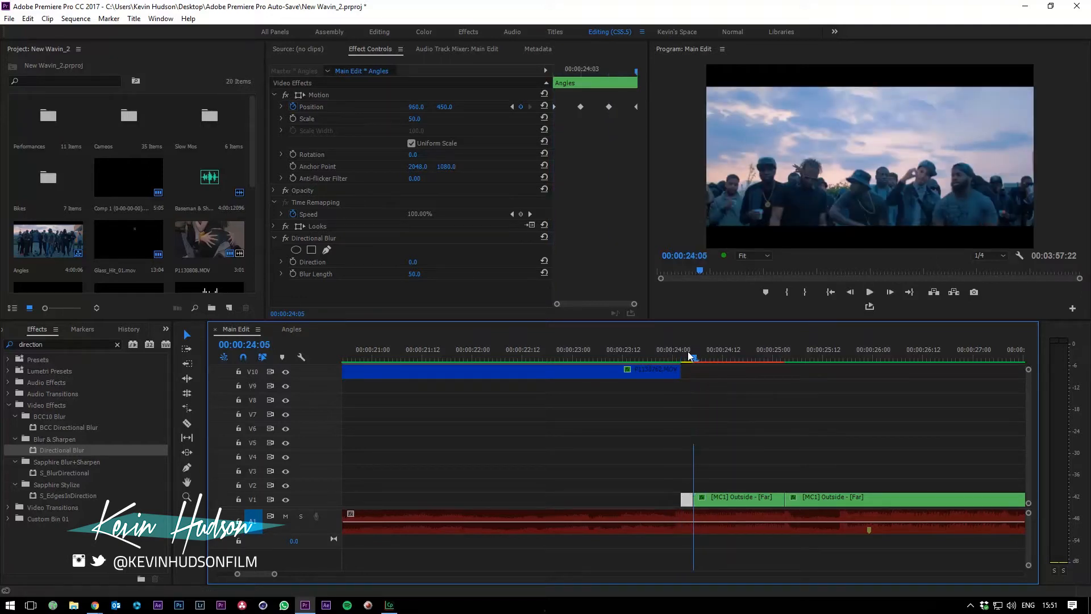
# Step through the blurred clip's frames from 00:00:24:02 to 00:00:24:05 and play the transition again
pyautogui.moveTo(1030, 391); pyautogui.dragTo(1031, 398)
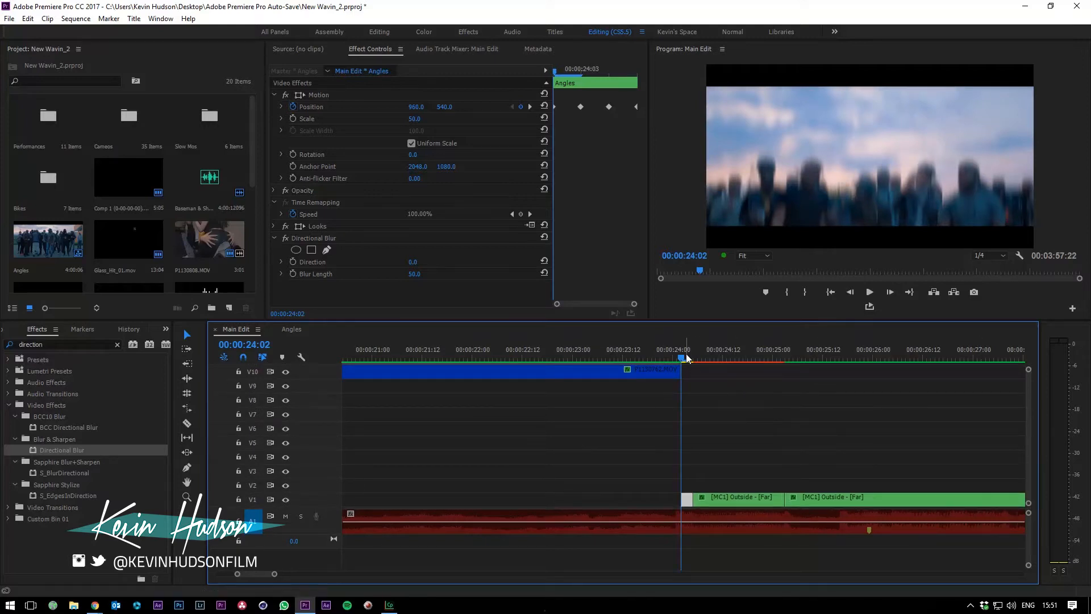
pyautogui.moveTo(676, 356); pyautogui.dragTo(687, 400)
pyautogui.press('Right')
pyautogui.press('Right')
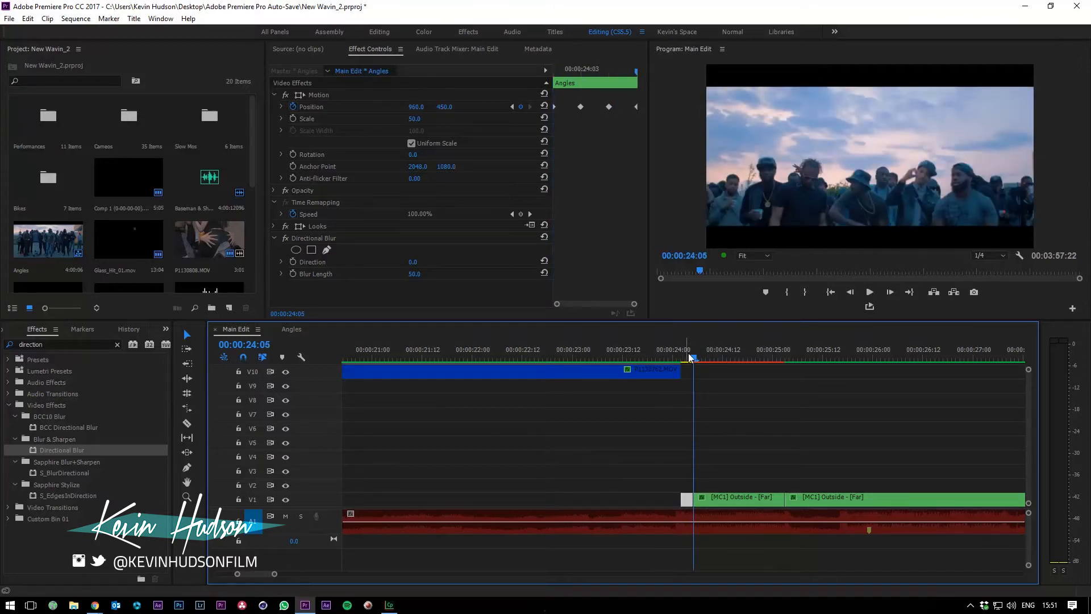
pyautogui.moveTo(688, 354); pyautogui.dragTo(673, 422)
pyautogui.press('space')
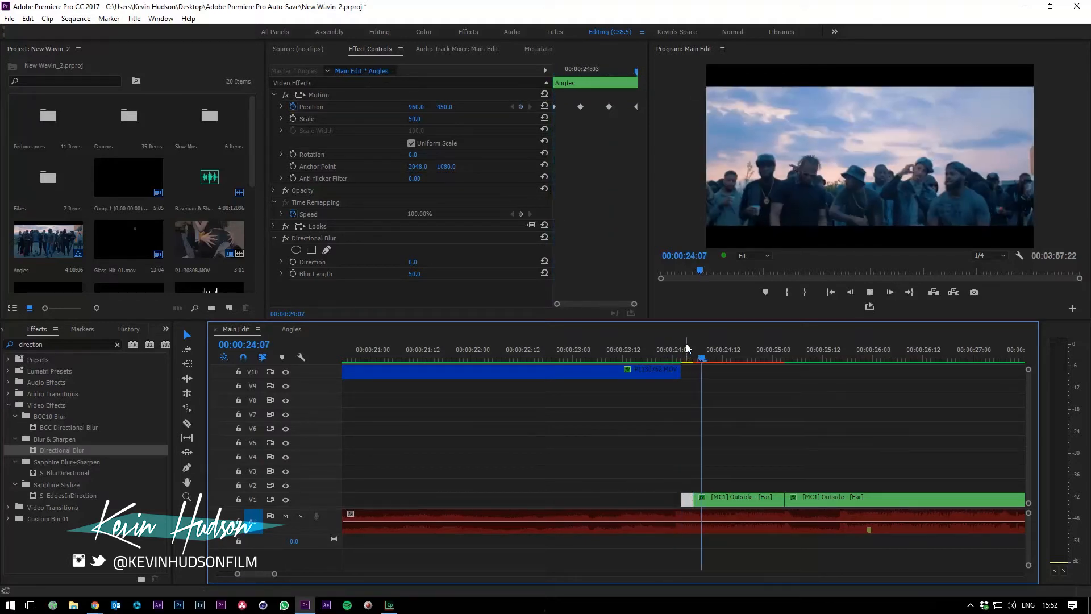
# Replay the blurred shake from just before the cut and check its frames between 00:00:24:02 and 00:00:24:06
pyautogui.click(664, 359)
pyautogui.press('space')
pyautogui.click(685, 352)
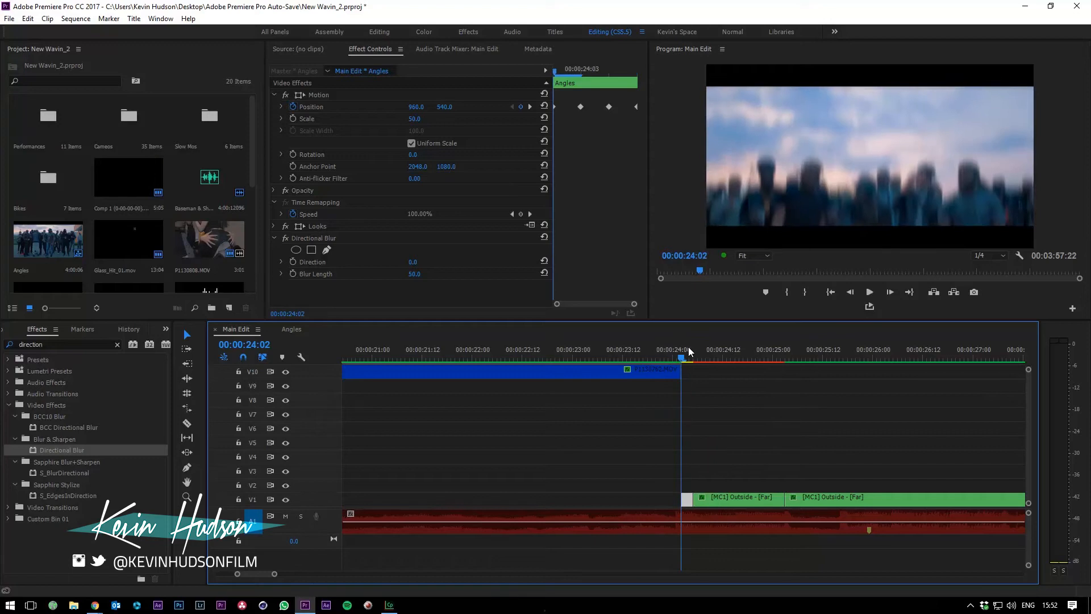
pyautogui.click(691, 351)
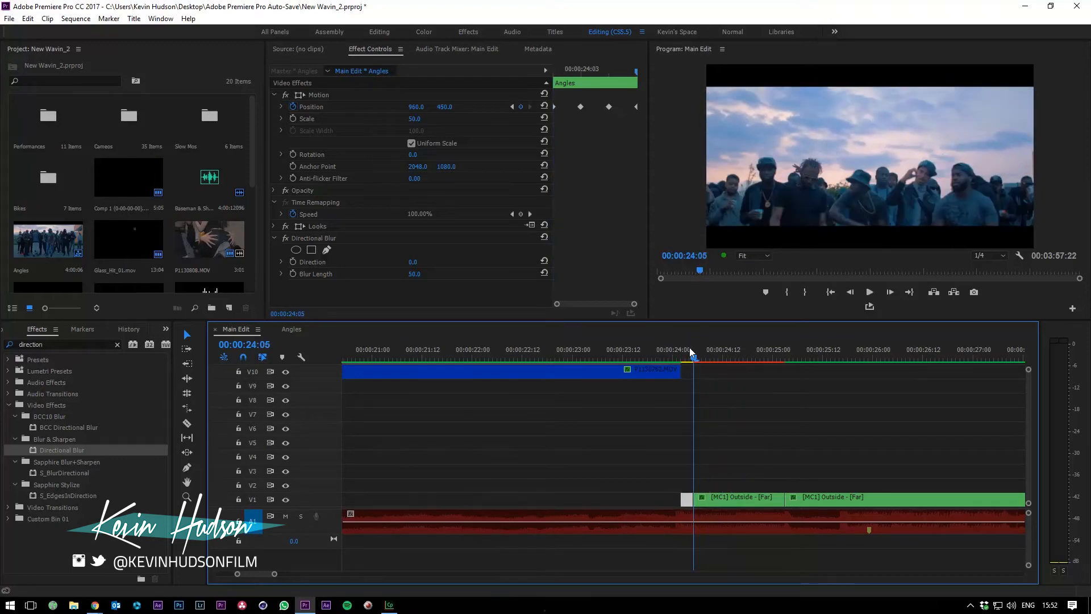
# Locate the flash effect made of short V12 clips near 28 seconds and play it back
pyautogui.press('-')
pyautogui.press('-')
pyautogui.click(747, 349)
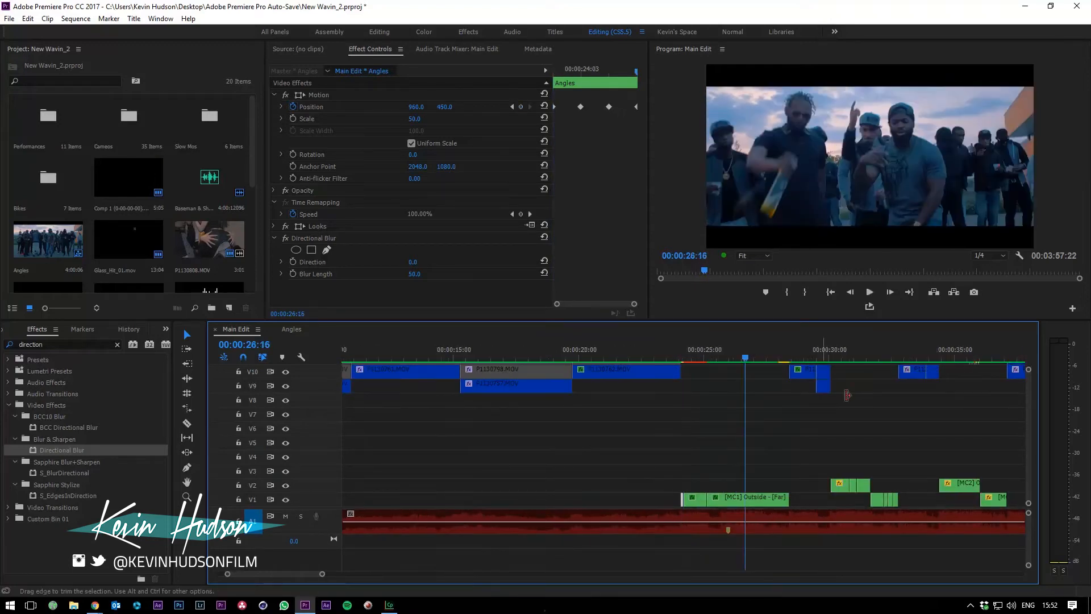
pyautogui.scroll(3, 1026, 405)
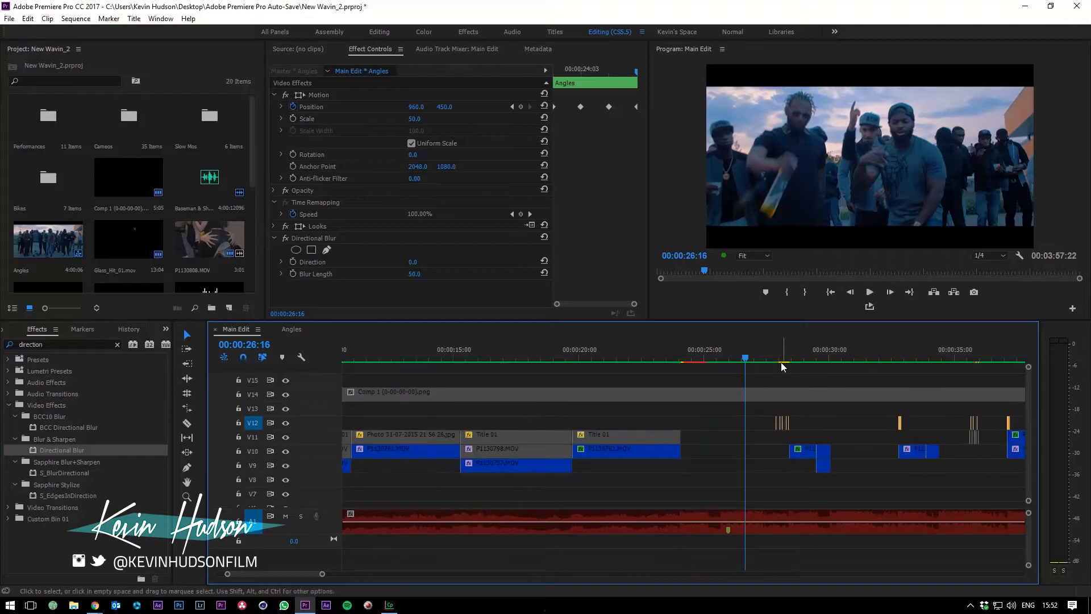
pyautogui.press('space')
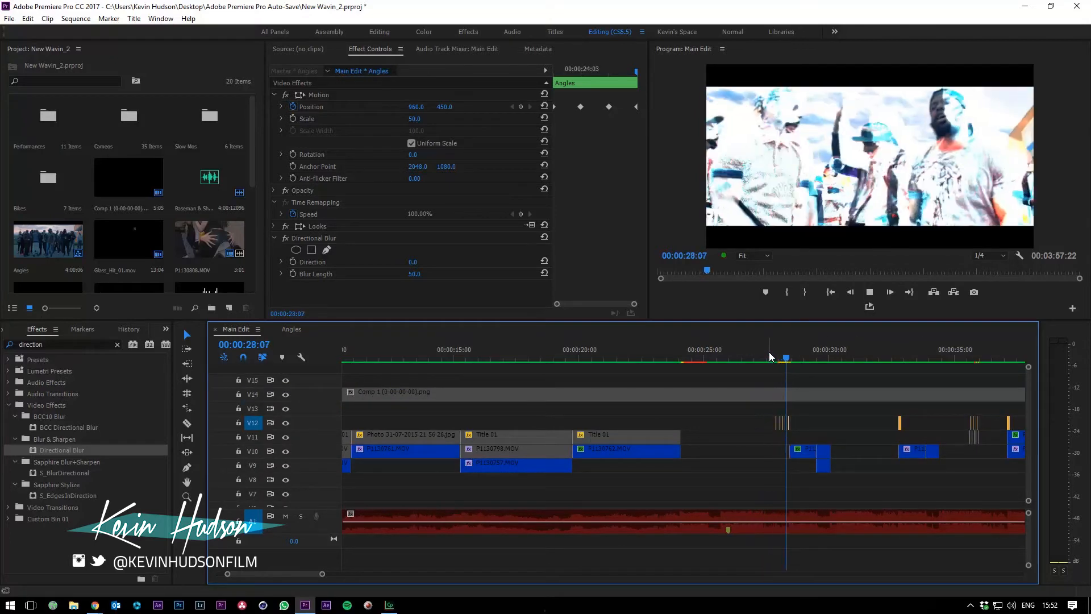
# Examine the flash effect's short V12 clips frame by frame from 00:00:27:17 to 00:00:28:03
pyautogui.click(785, 353)
pyautogui.press('=')
pyautogui.press('=')
pyautogui.click(634, 353)
pyautogui.press('=')
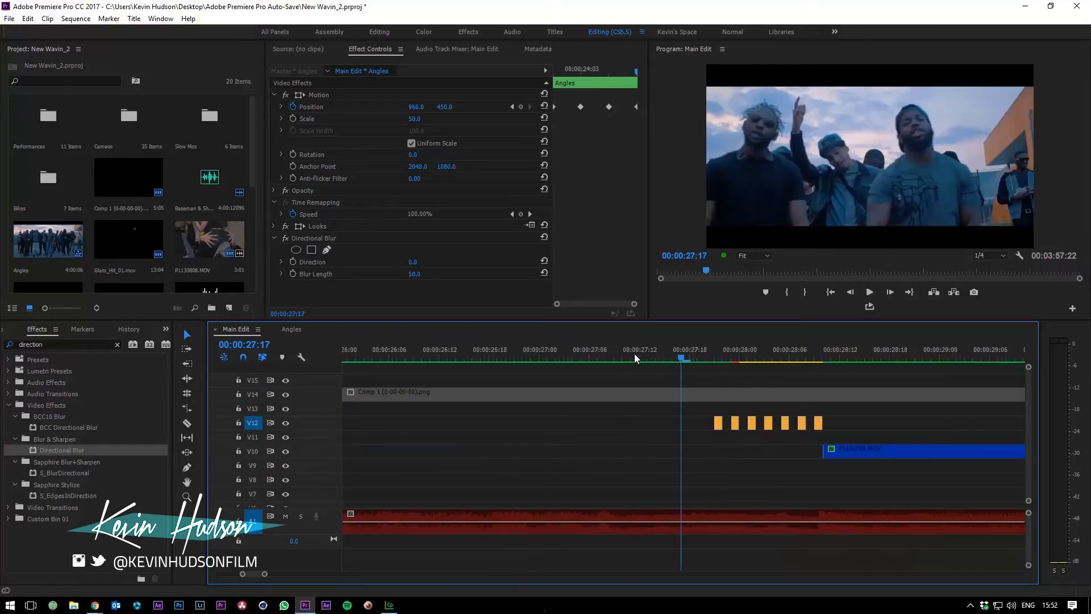
pyautogui.moveTo(700, 352); pyautogui.dragTo(717, 417)
pyautogui.click(731, 358)
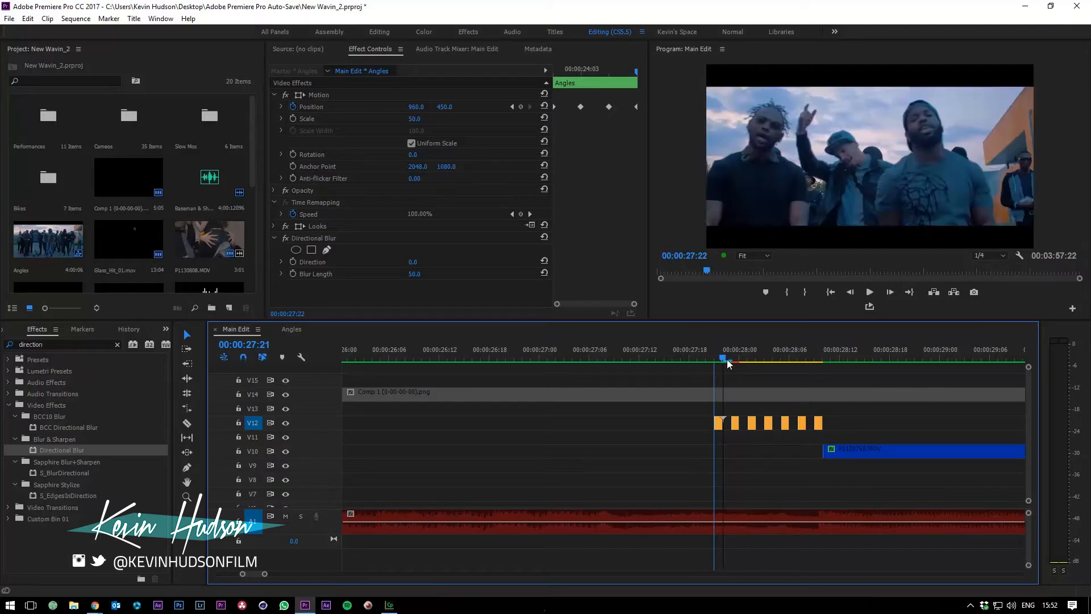
pyautogui.moveTo(745, 365); pyautogui.dragTo(766, 384)
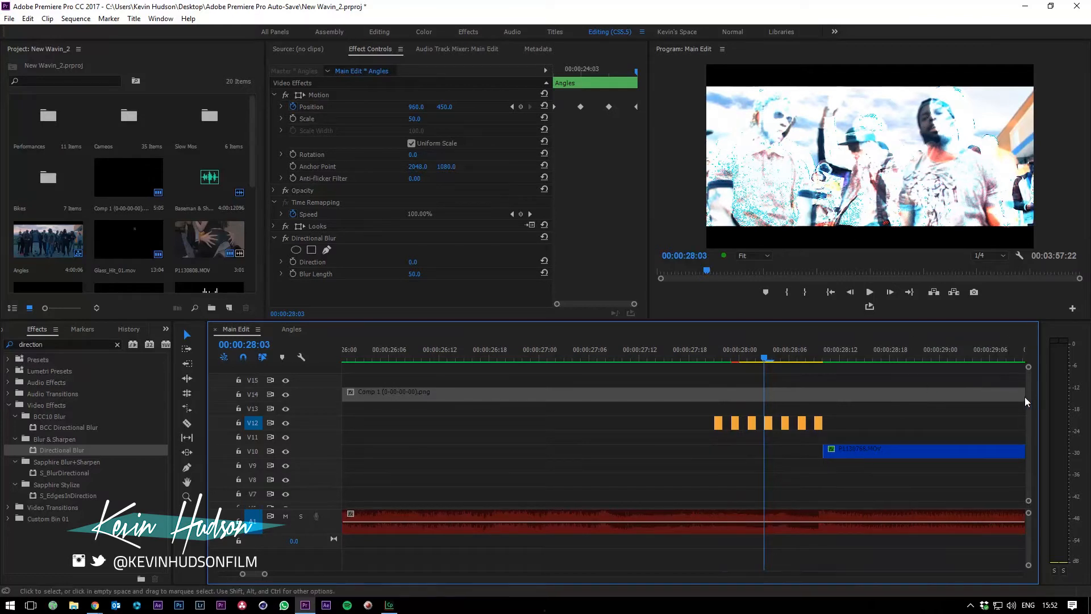
# Place the playhead at the start of the short V12 flash clips, 00:00:27:21, and disable all seven of them
pyautogui.scroll(-5, 1028, 400)
pyautogui.scroll(5, 1031, 402)
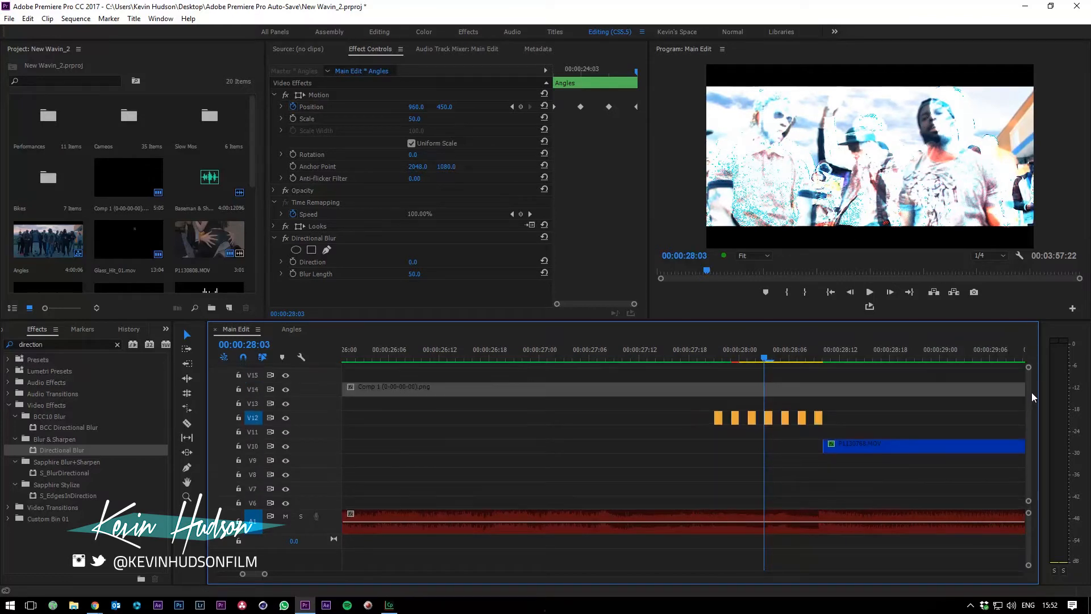
pyautogui.moveTo(684, 413); pyautogui.dragTo(850, 426)
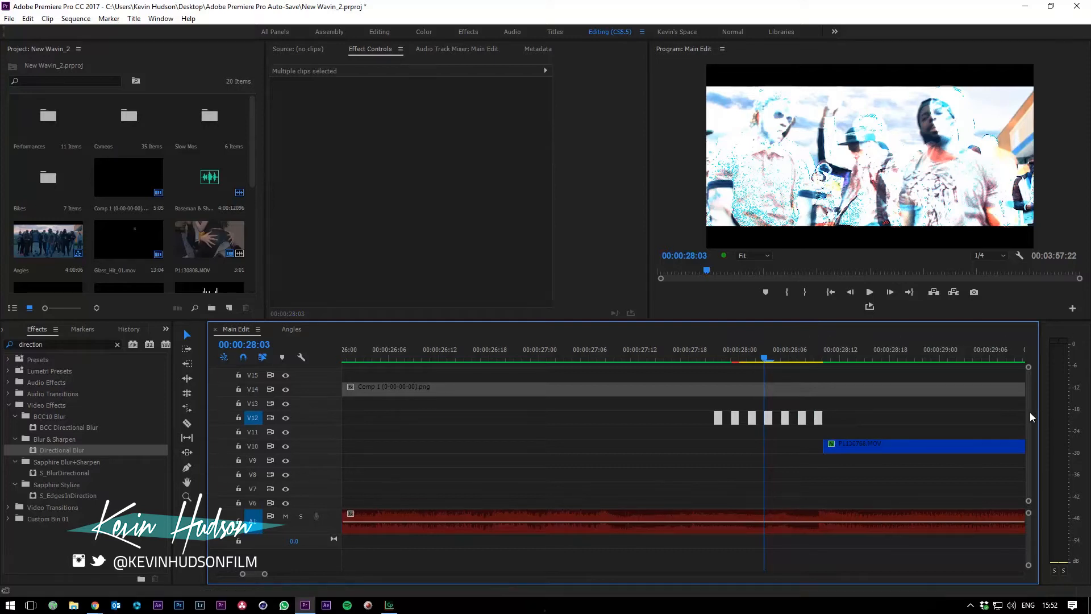
pyautogui.scroll(-3, 1030, 411)
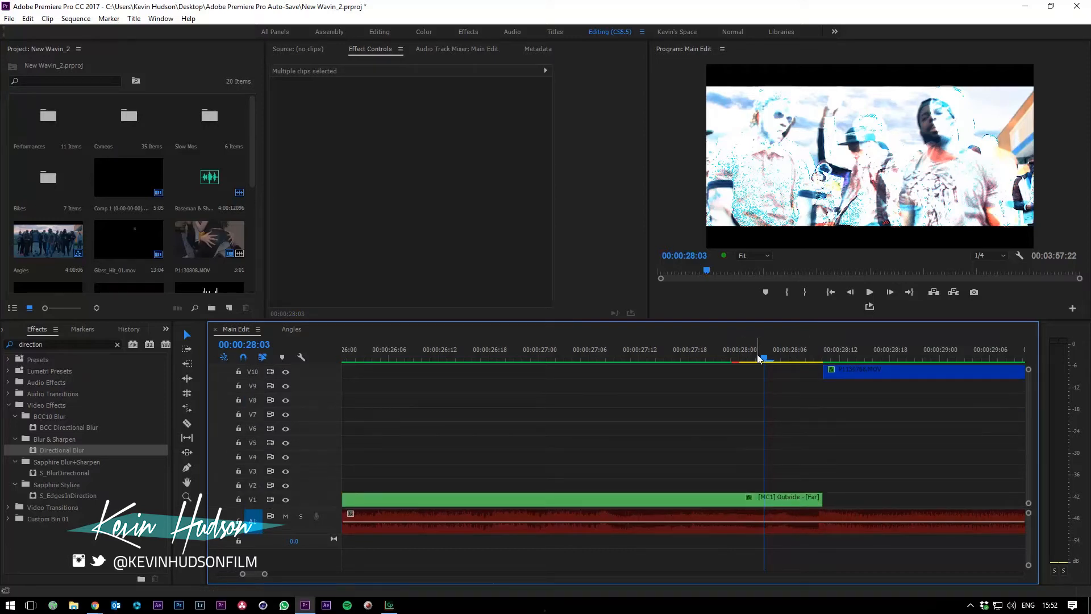
pyautogui.moveTo(759, 358); pyautogui.dragTo(723, 358)
pyautogui.scroll(3, 1030, 398)
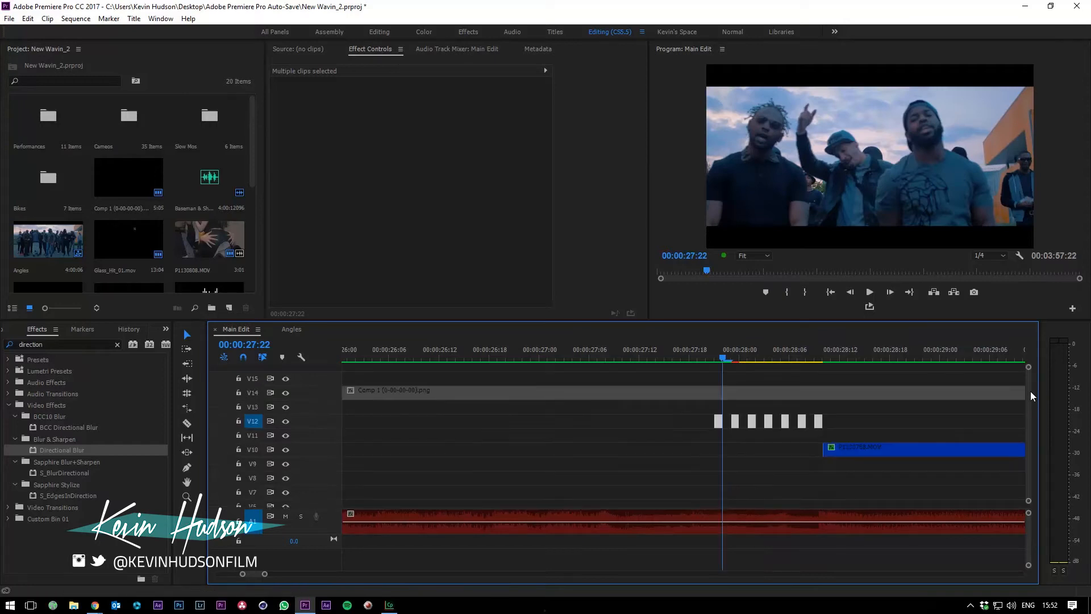
pyautogui.moveTo(712, 357); pyautogui.dragTo(715, 359)
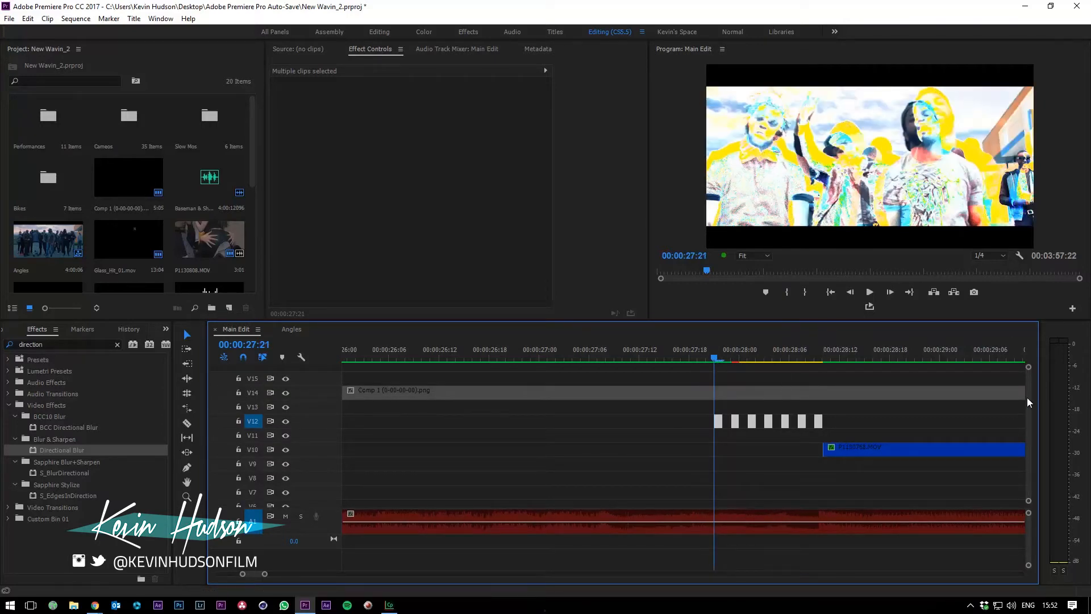
pyautogui.scroll(-3, 1028, 398)
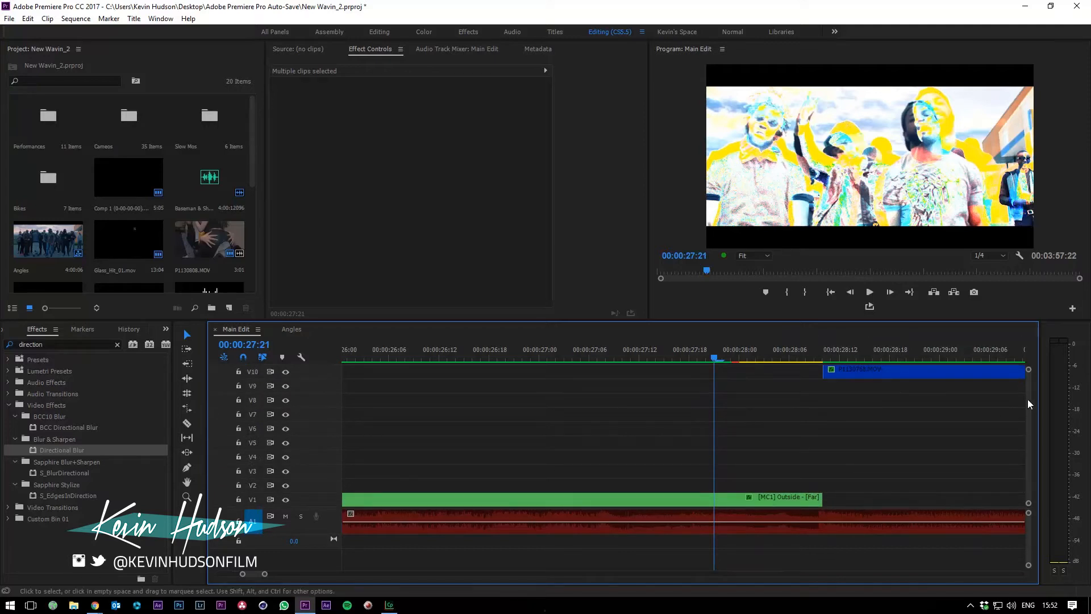
pyautogui.scroll(3, 1027, 399)
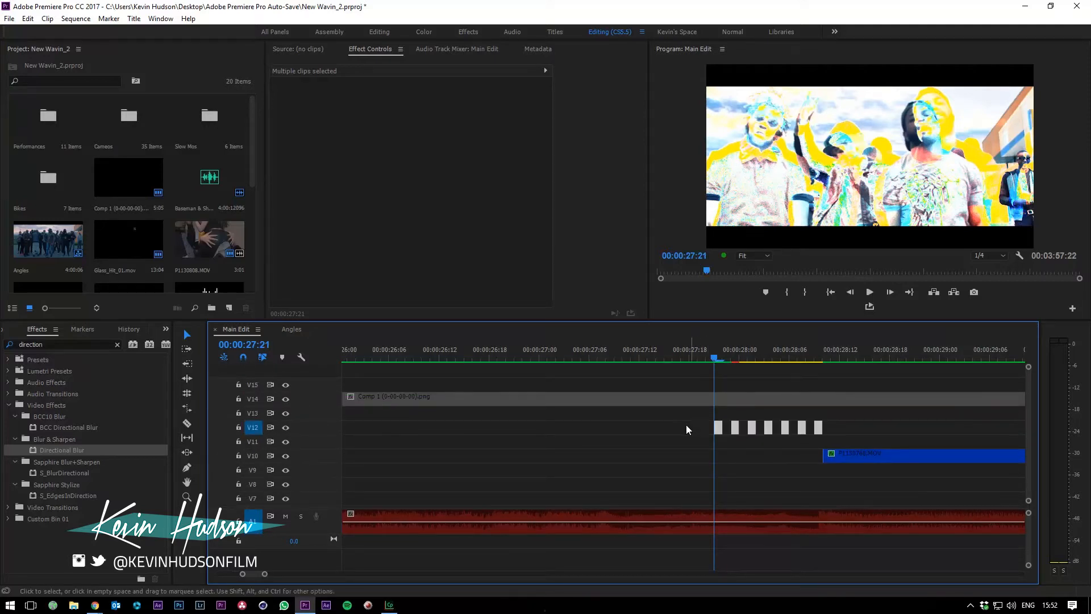
pyautogui.moveTo(665, 419); pyautogui.dragTo(826, 438)
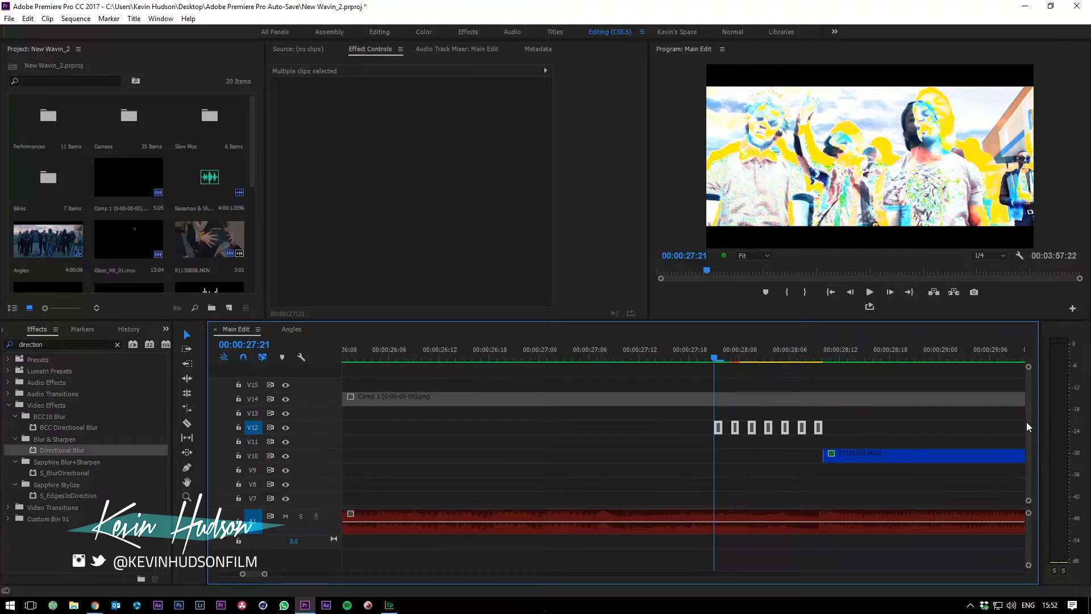
# Split the Outside clip on V1 at 00:00:27:21, where the flash effect starts
pyautogui.scroll(-3, 1027, 435)
pyautogui.press('c')
pyautogui.click(717, 499)
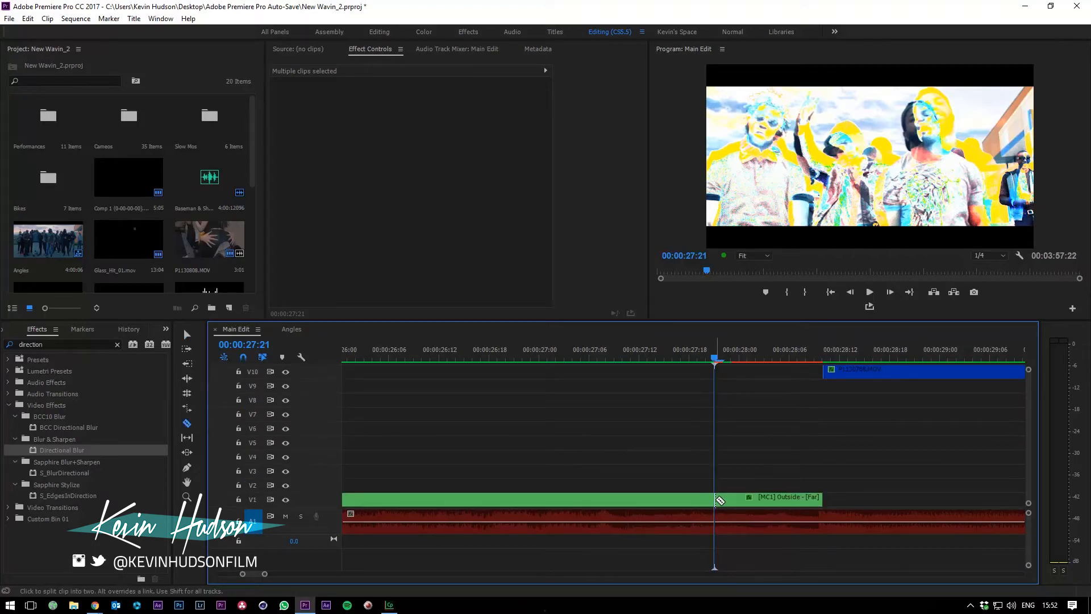
pyautogui.press('v')
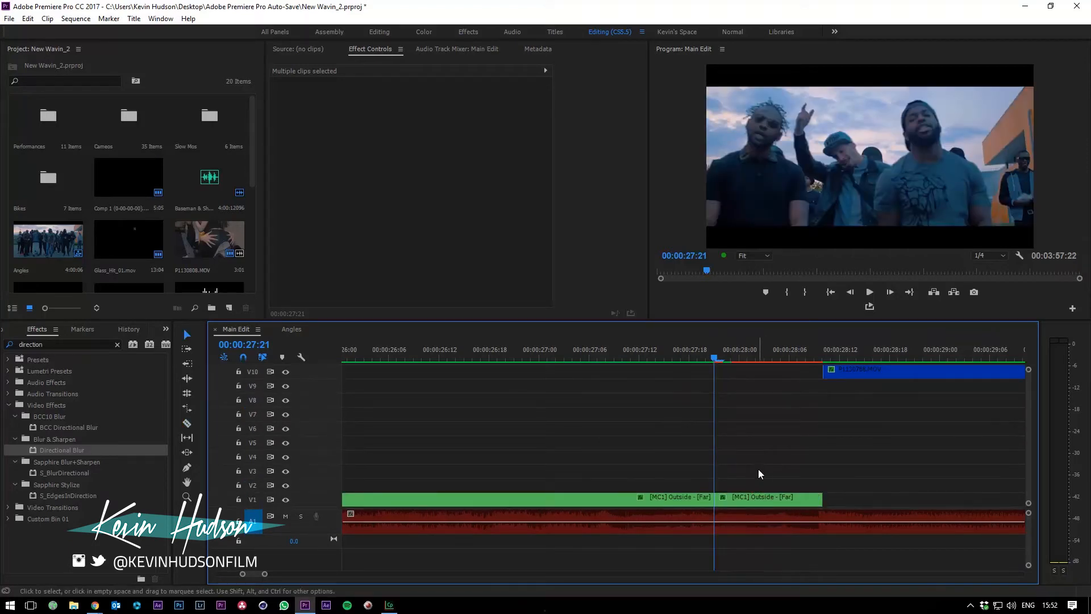
# Duplicate the last V1 segment of the Outside clip onto V13, starting at 00:00:27:21
pyautogui.click(760, 499)
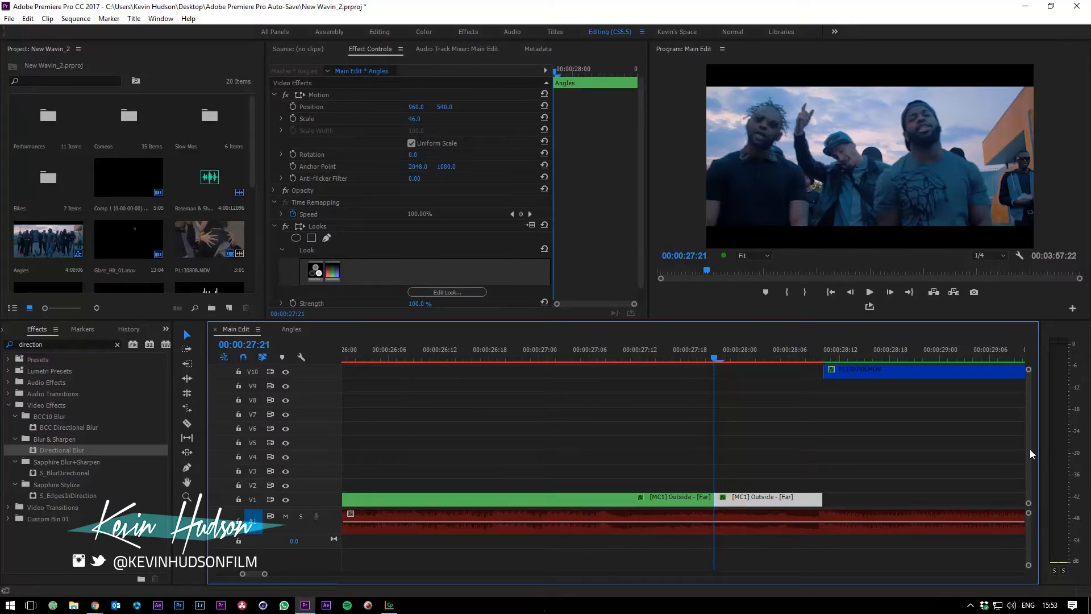
pyautogui.scroll(3, 1030, 449)
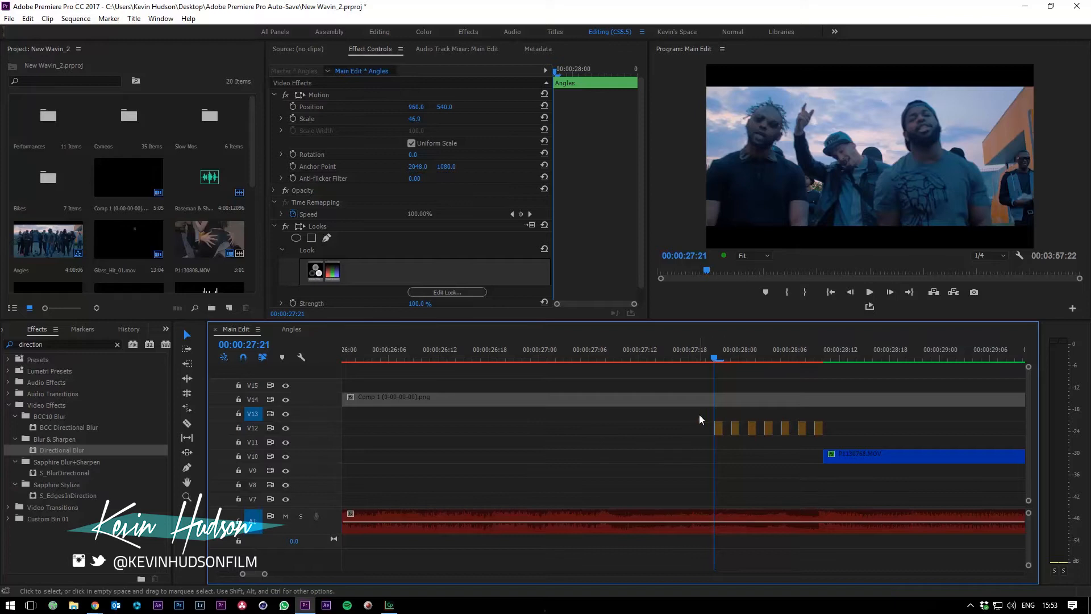
pyautogui.hotkey('ctrl', 'v')
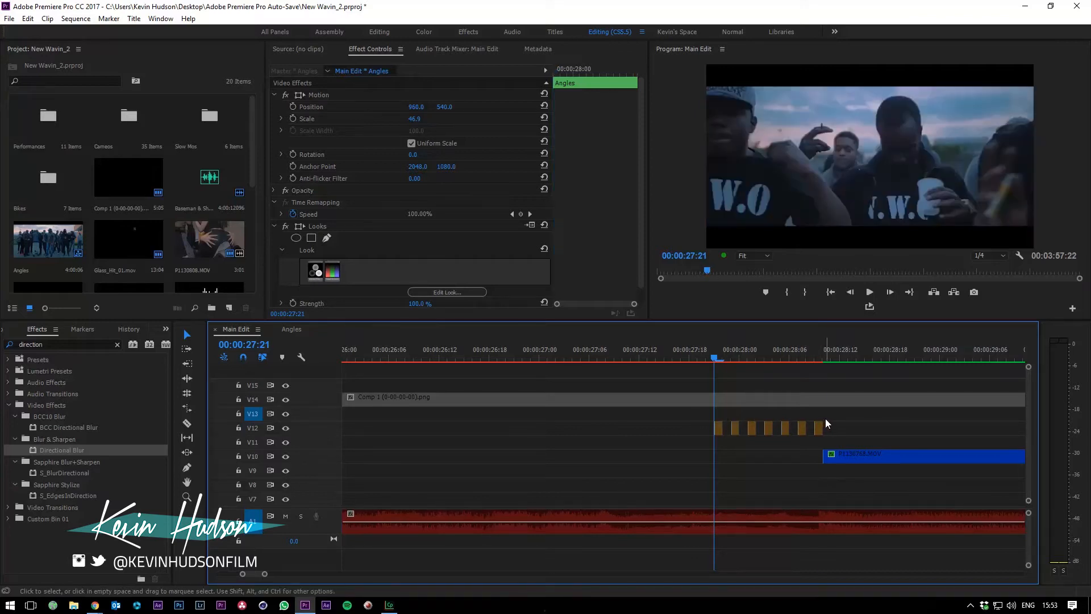
pyautogui.click(715, 355)
pyautogui.moveTo(715, 355); pyautogui.dragTo(716, 389)
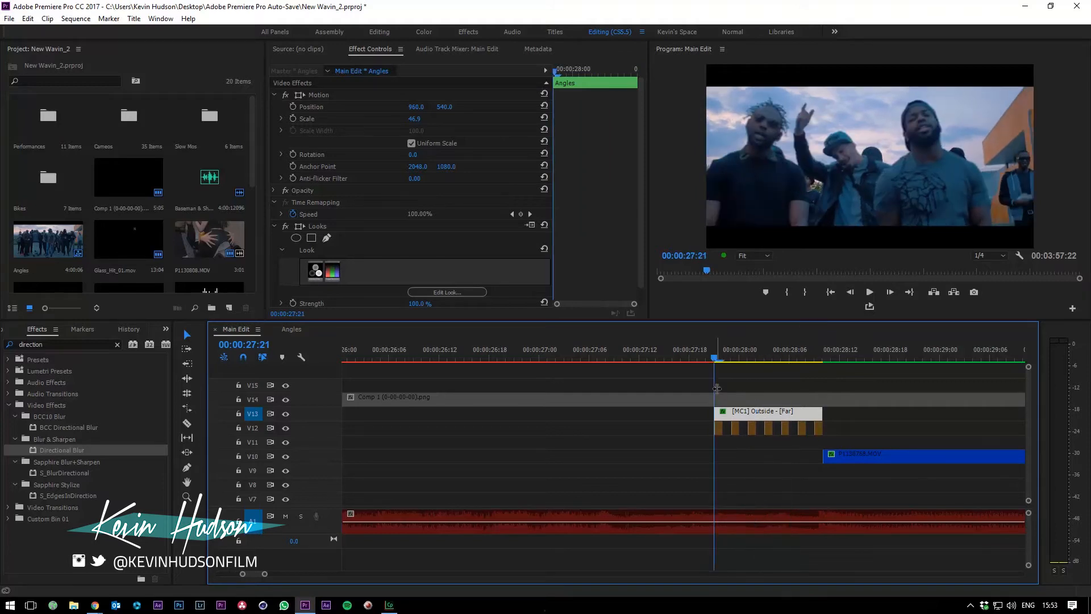
# Set the V13 duplicate's Opacity blend mode to Divide while viewing the frame at 00:00:28:03
pyautogui.moveTo(738, 354); pyautogui.dragTo(763, 363)
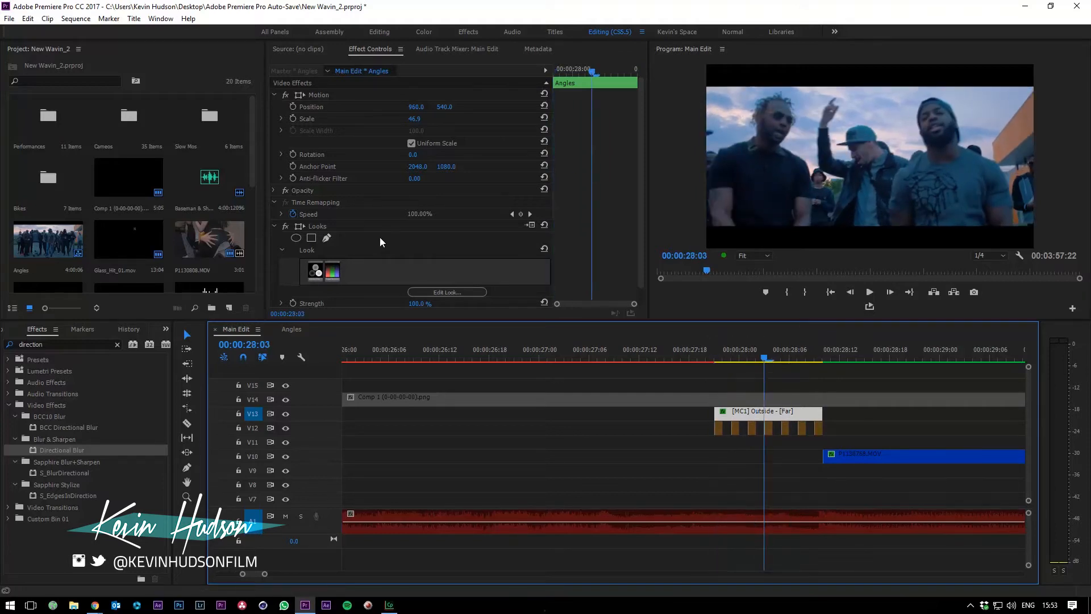
pyautogui.click(274, 225)
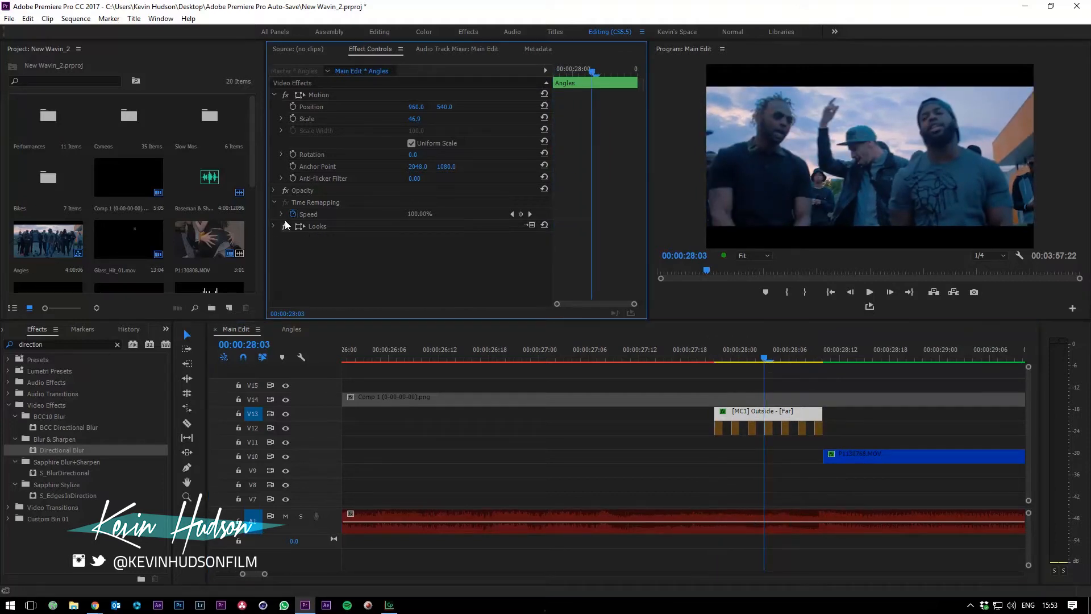
pyautogui.click(274, 190)
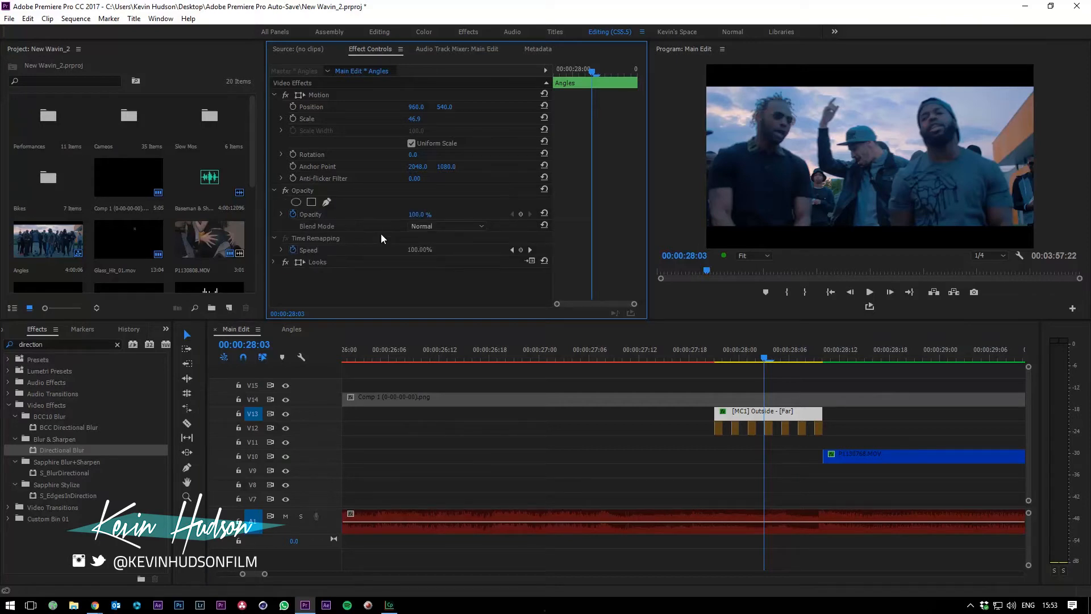
pyautogui.click(444, 225)
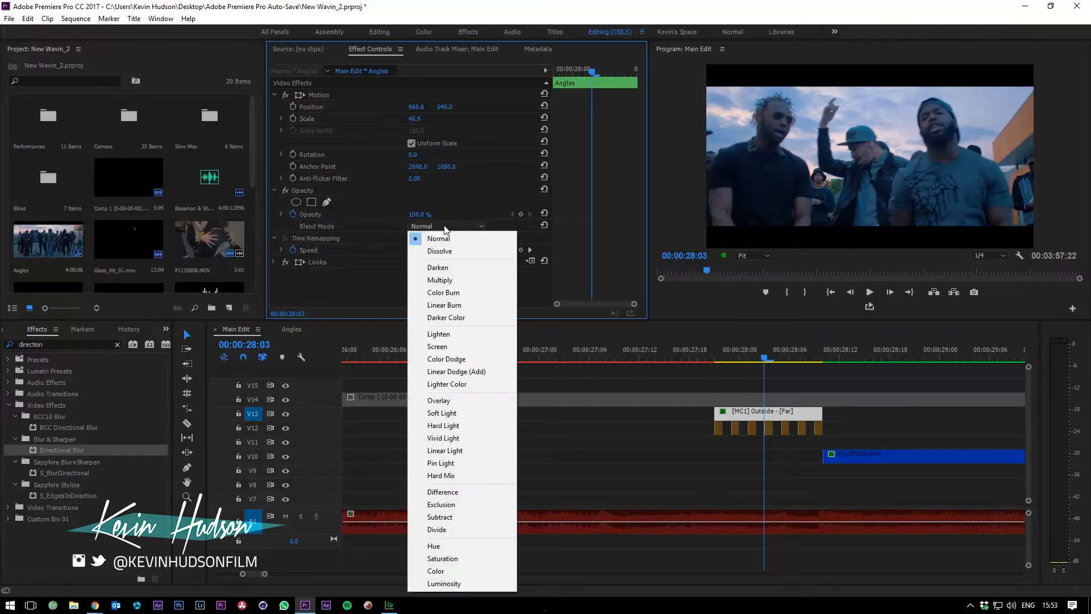
pyautogui.click(455, 536)
# Check a disabled V12 clip's settings for reference and set the V13 duplicate's Scale to 50 at 00:00:28:01
pyautogui.click(769, 428)
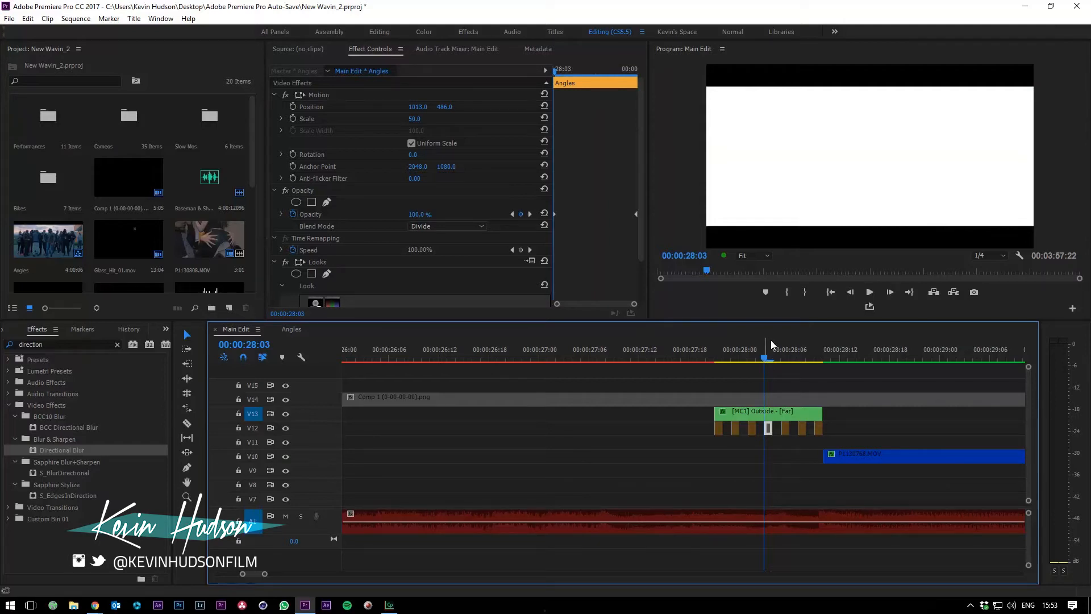
pyautogui.click(751, 417)
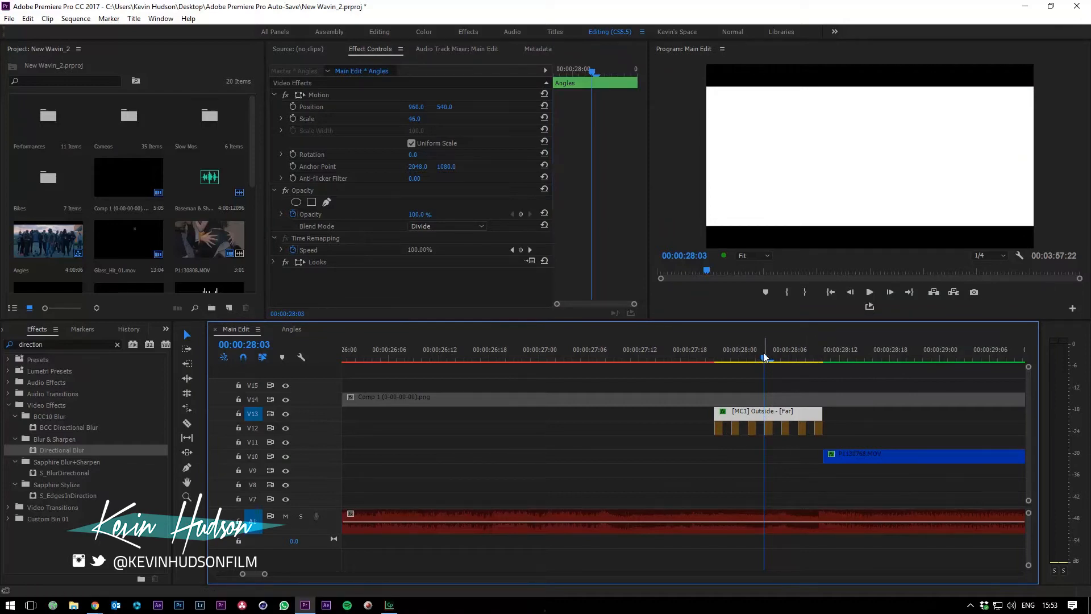
pyautogui.moveTo(765, 357); pyautogui.dragTo(748, 364)
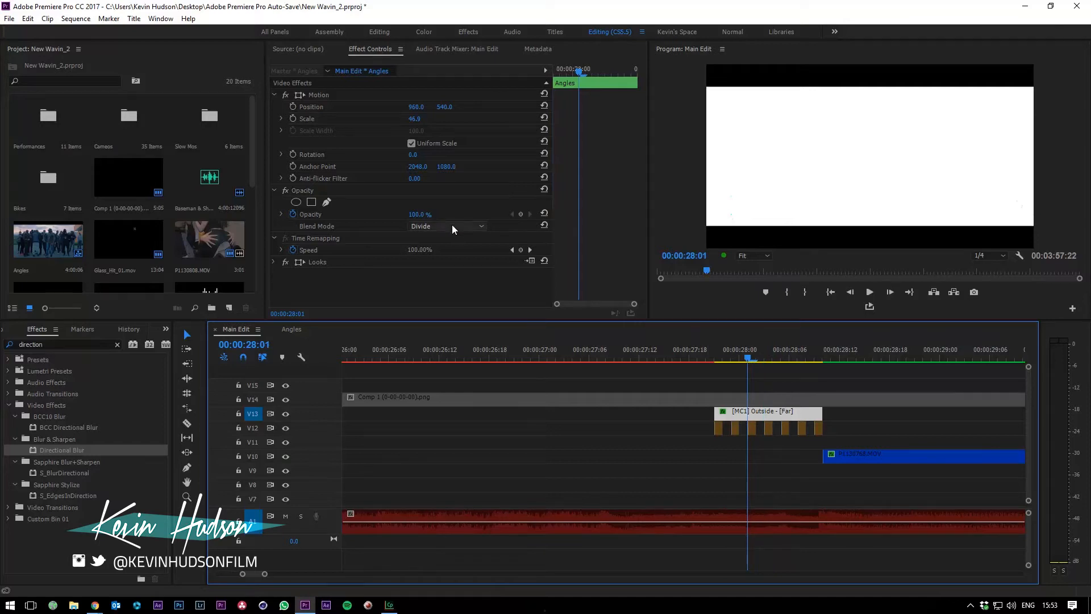
pyautogui.click(417, 119)
pyautogui.write('50')
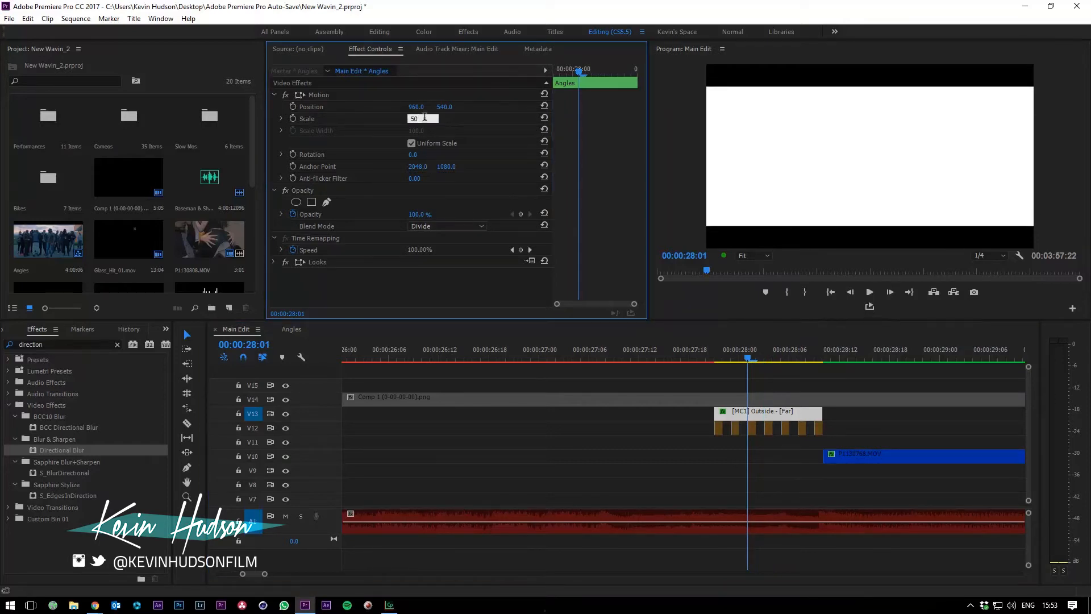
pyautogui.press('Return')
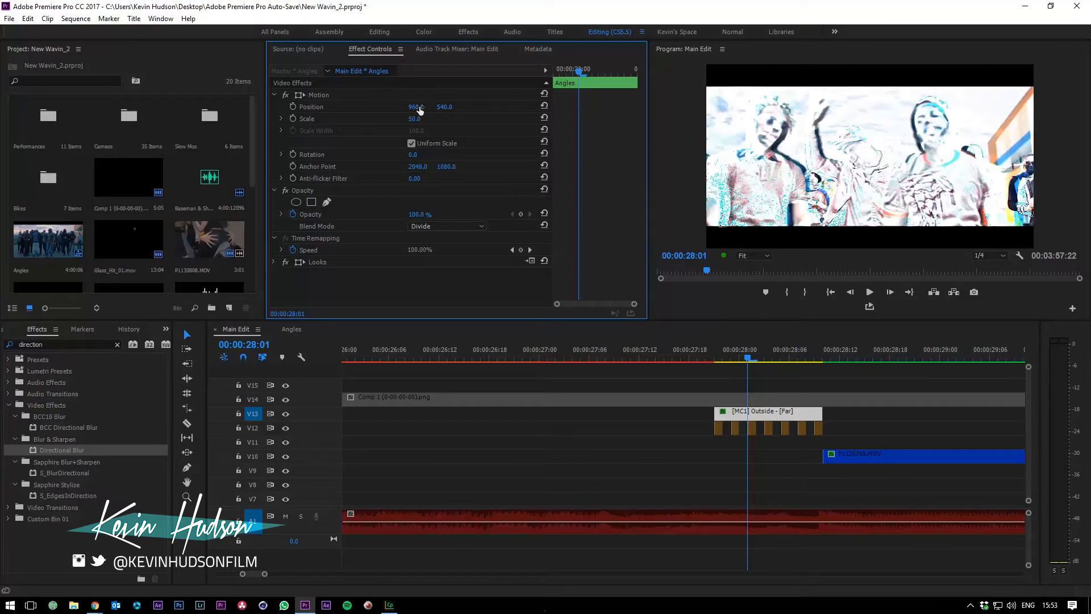
# Offset the V13 duplicate by setting its Position to 1015, 500
pyautogui.click(419, 107)
pyautogui.write('1015')
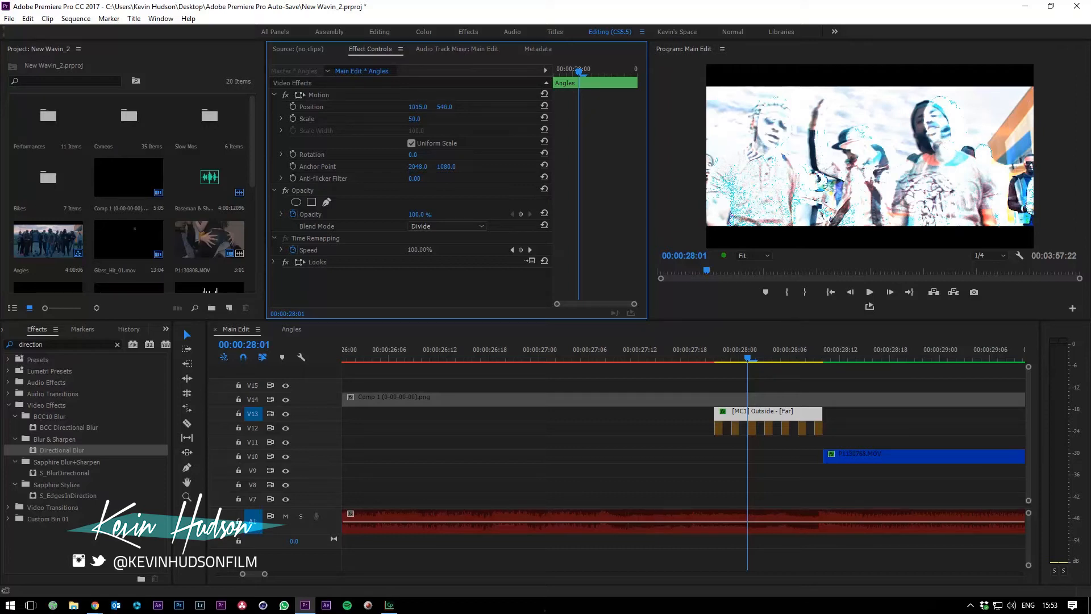
pyautogui.click(447, 106)
pyautogui.write('500')
pyautogui.press('Return')
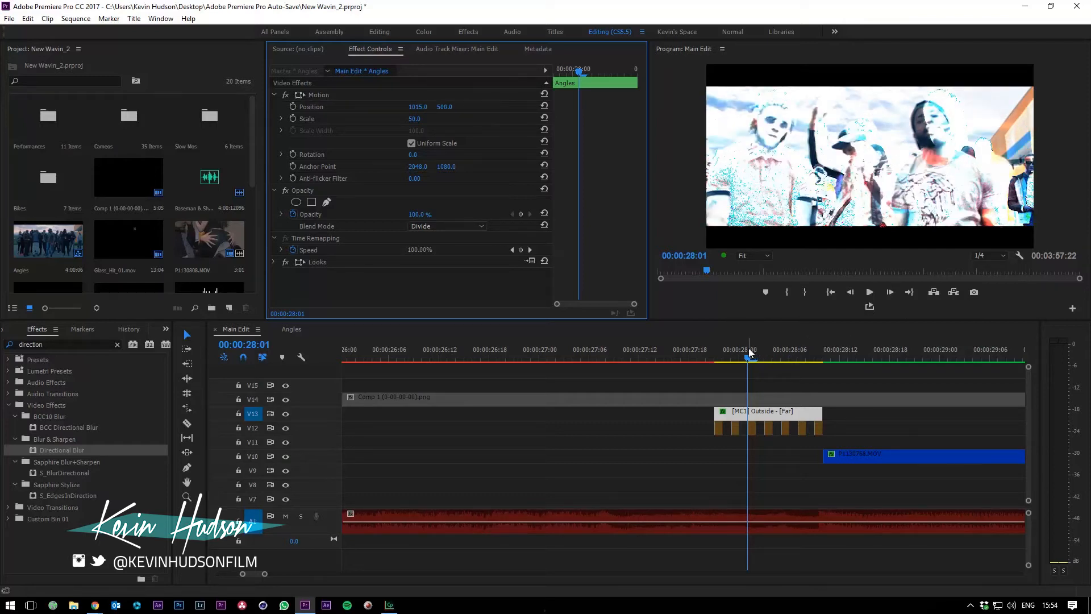
# Play back the new Divide flash effect from before its start, around 00:00:27:17 and 00:00:27:13
pyautogui.moveTo(748, 351); pyautogui.dragTo(680, 428)
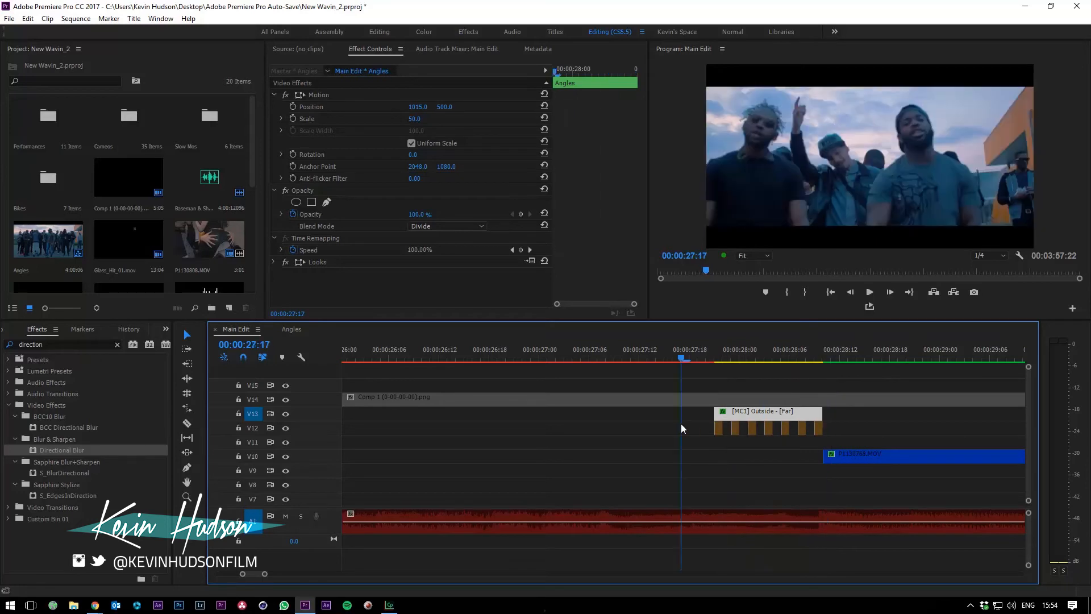
pyautogui.press('space')
pyautogui.click(720, 348)
pyautogui.click(650, 354)
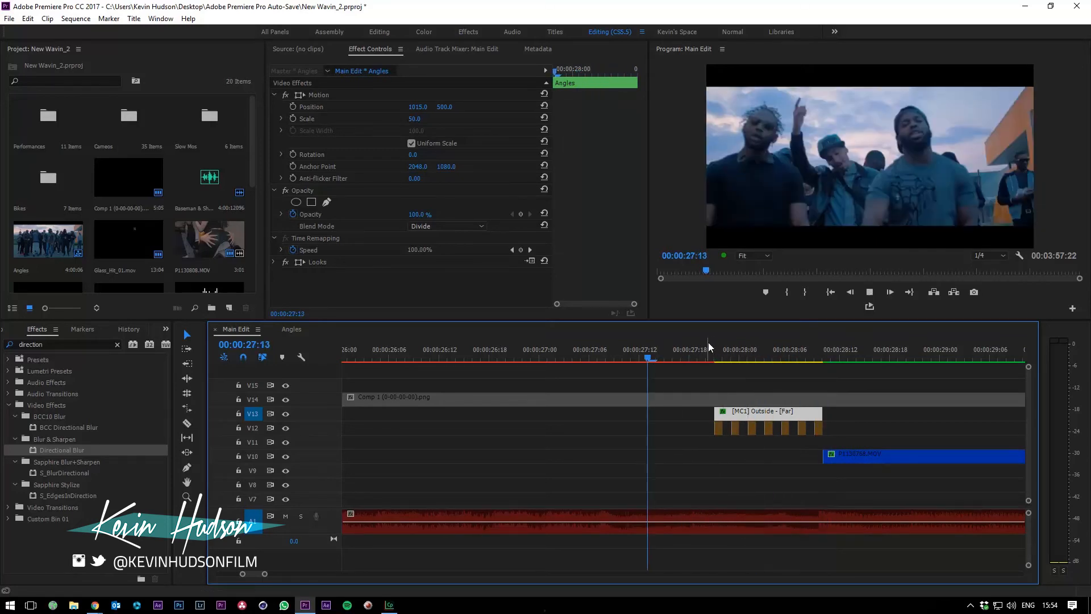
# Cut the V13 duplicate into one-frame pieces along its whole length, starting from 00:00:27:21
pyautogui.moveTo(717, 347); pyautogui.dragTo(723, 369)
pyautogui.press('c')
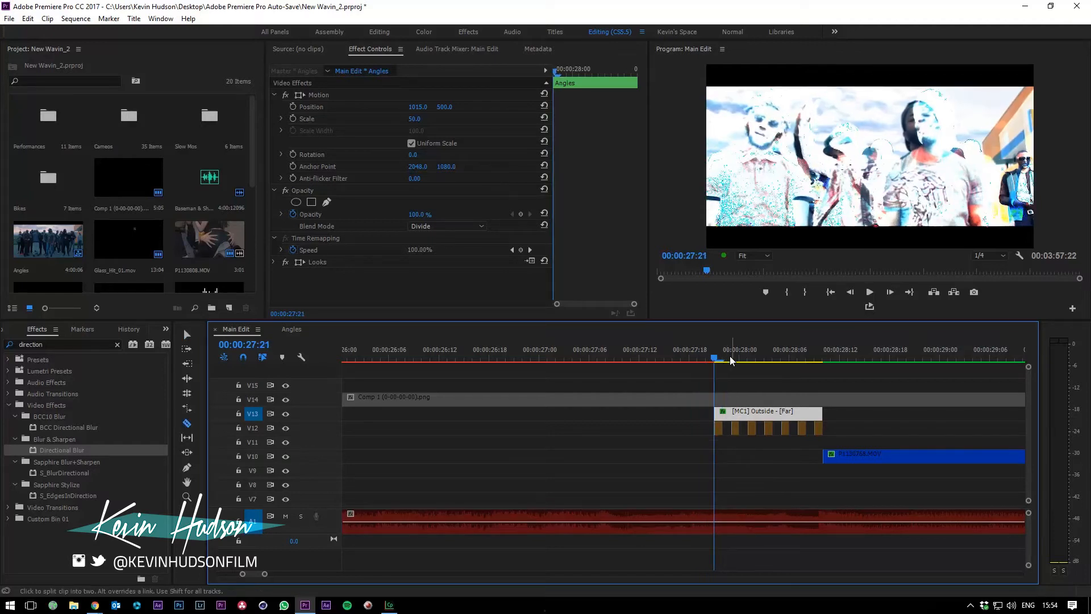
pyautogui.click(722, 414)
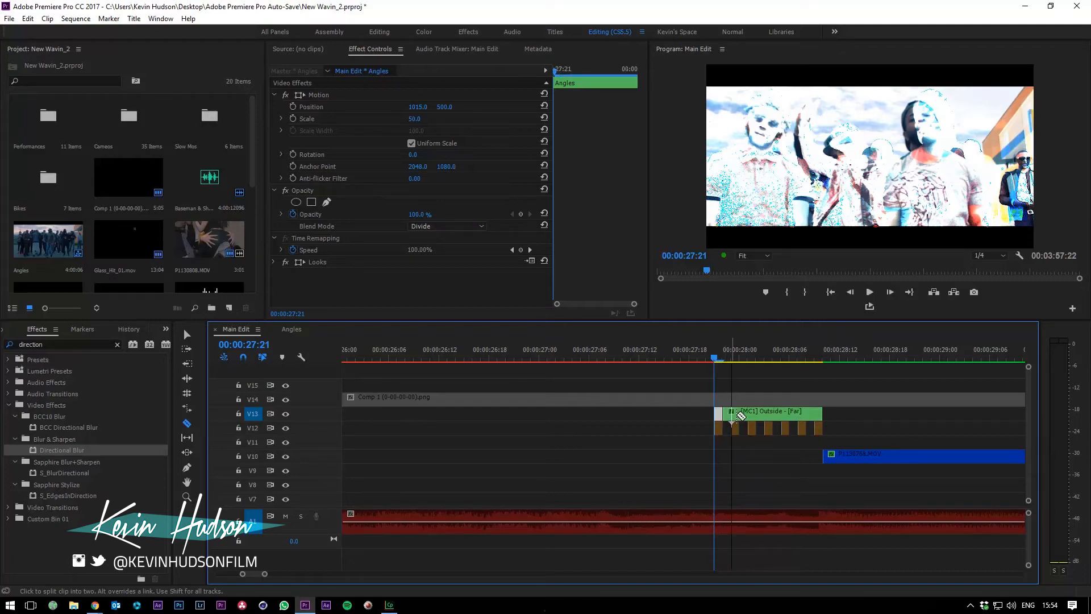
pyautogui.click(734, 414)
pyautogui.click(742, 415)
pyautogui.click(750, 415)
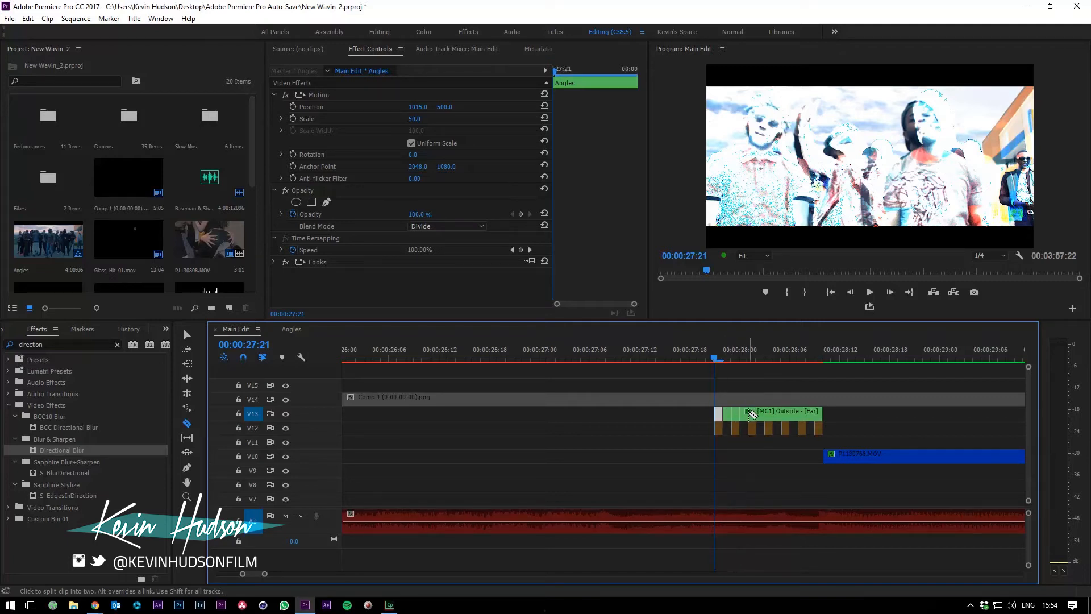
pyautogui.click(757, 414)
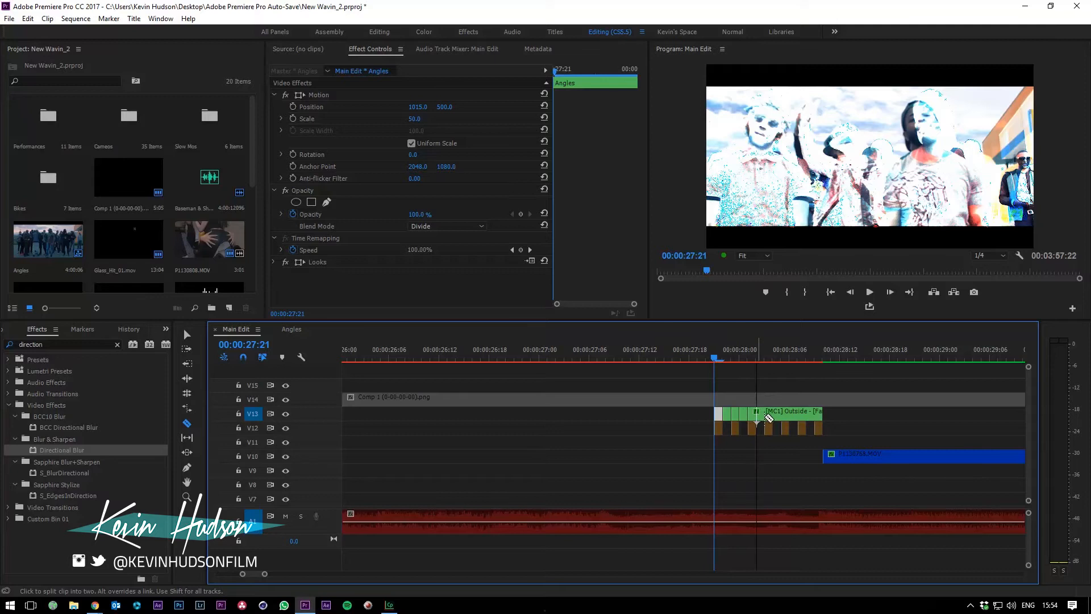
pyautogui.click(765, 415)
pyautogui.click(773, 415)
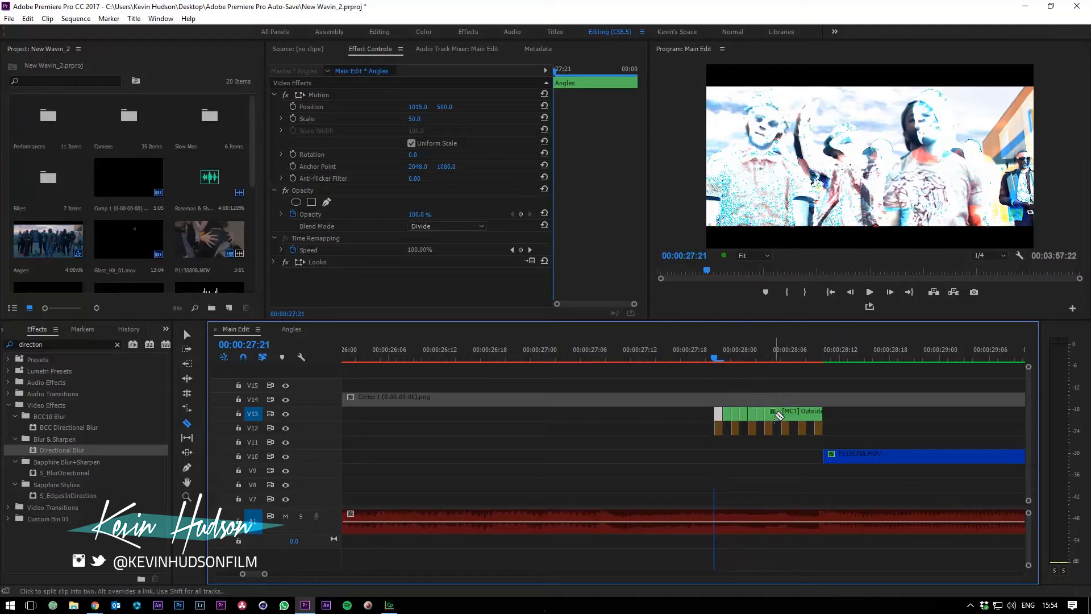
pyautogui.click(782, 415)
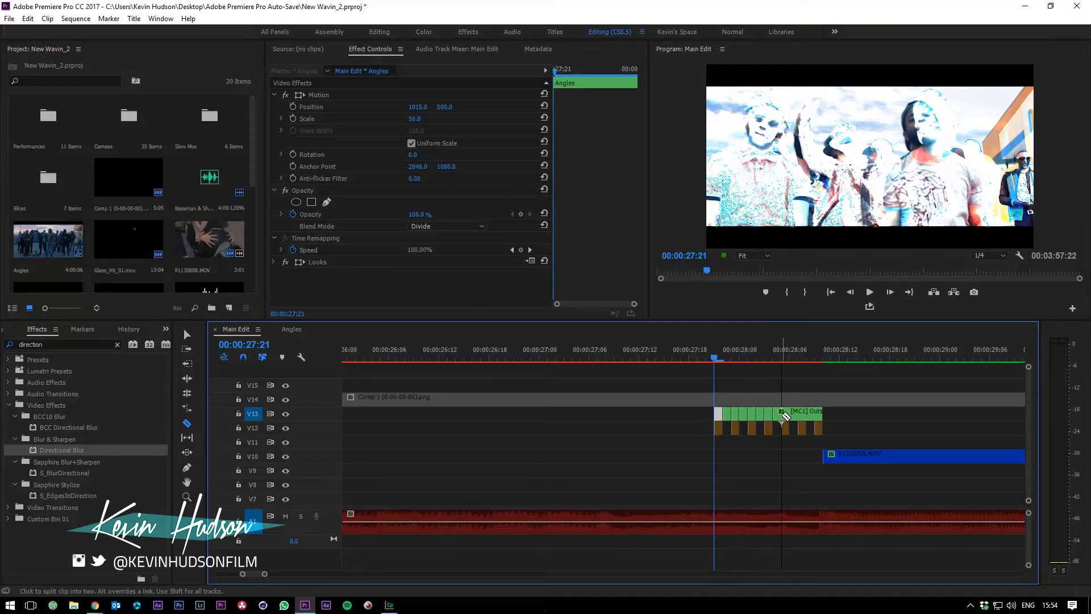
pyautogui.click(789, 415)
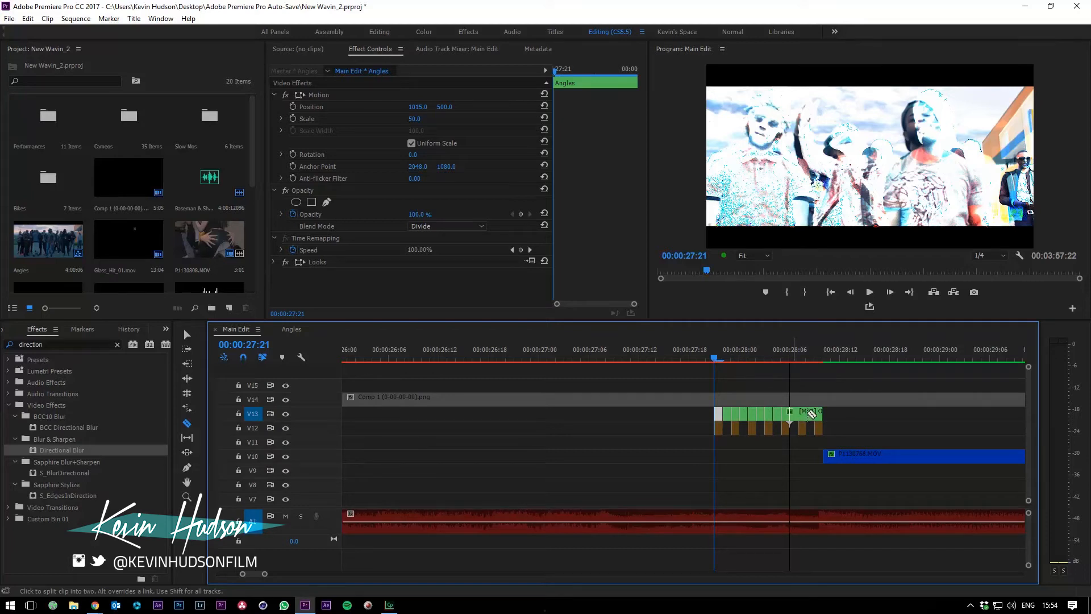
pyautogui.click(807, 414)
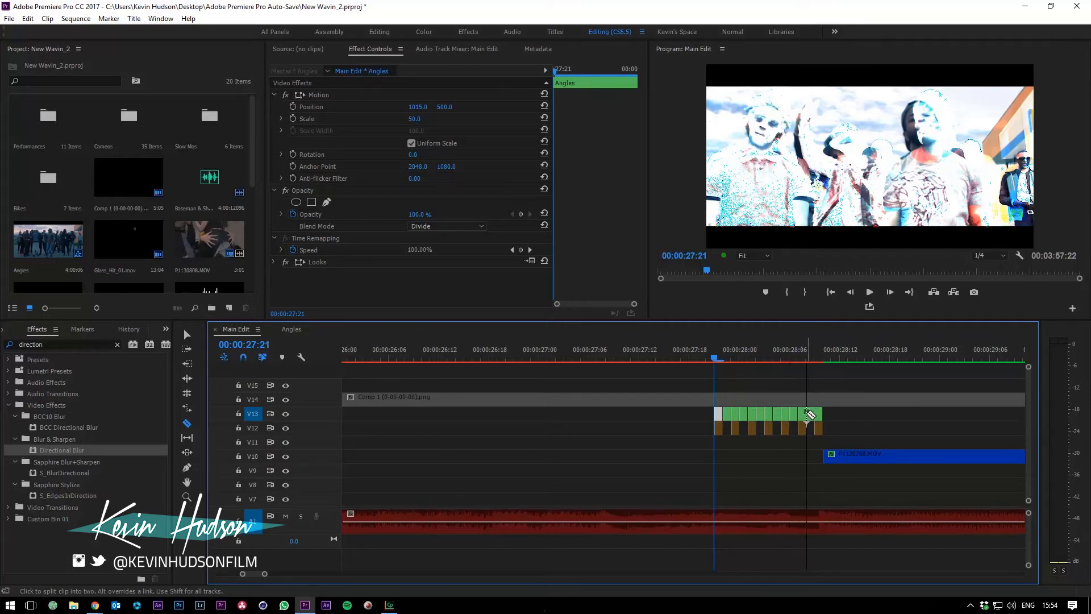
pyautogui.click(815, 414)
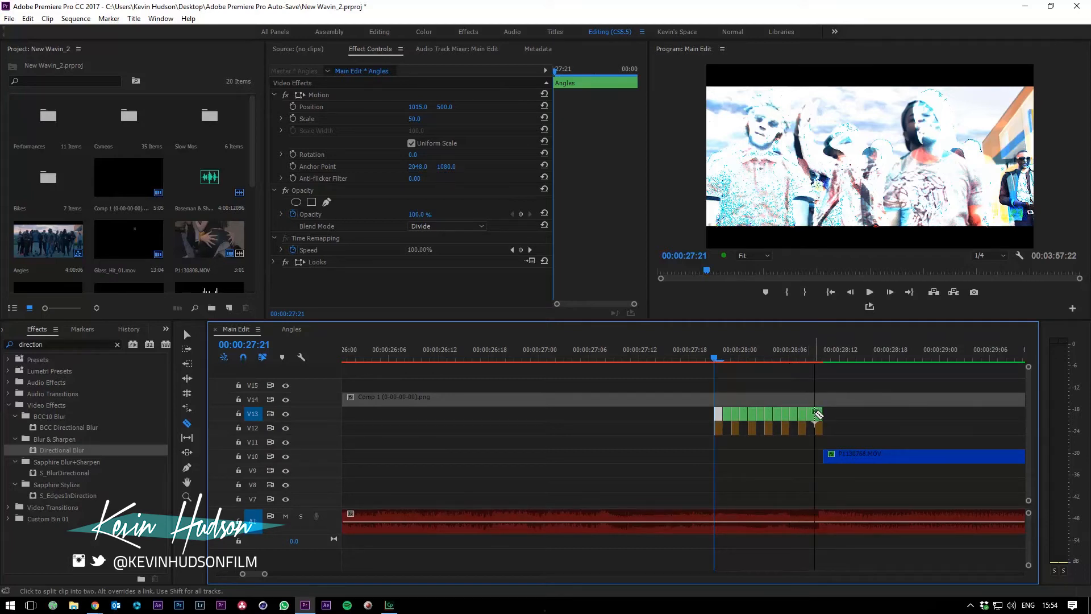
# Delete every second one-frame piece on V13, keeping only those directly above the V12 clips
pyautogui.click(839, 356)
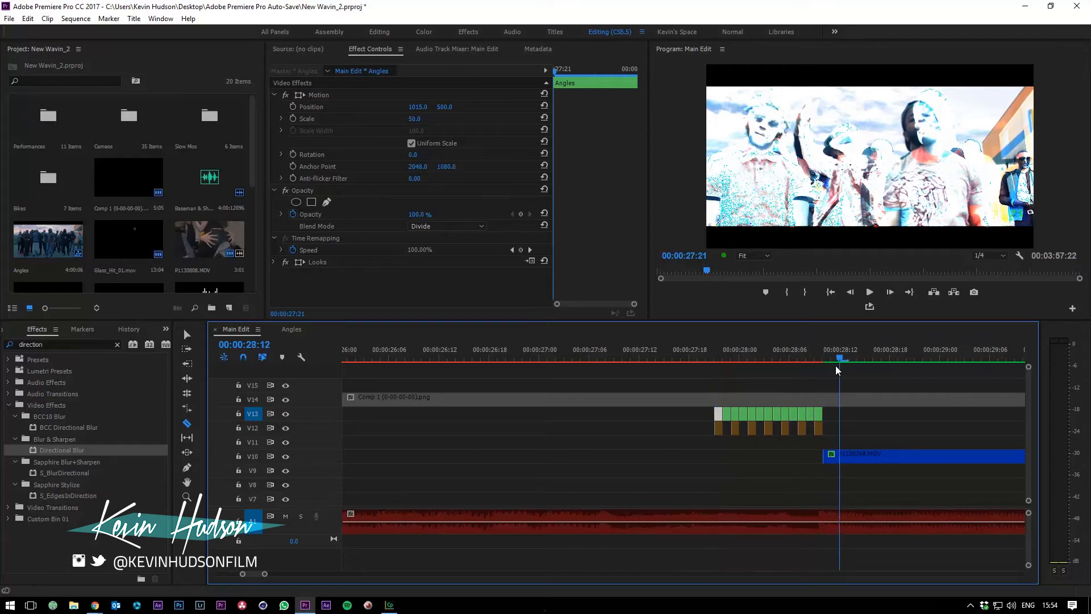
pyautogui.moveTo(836, 366); pyautogui.dragTo(722, 393)
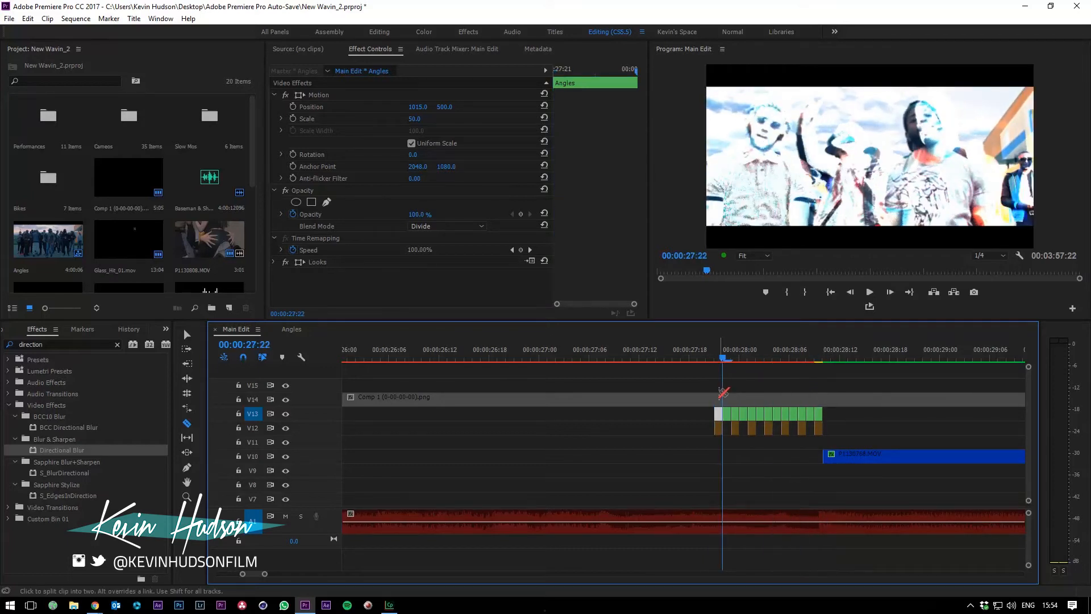
pyautogui.press('v')
pyautogui.click(725, 415)
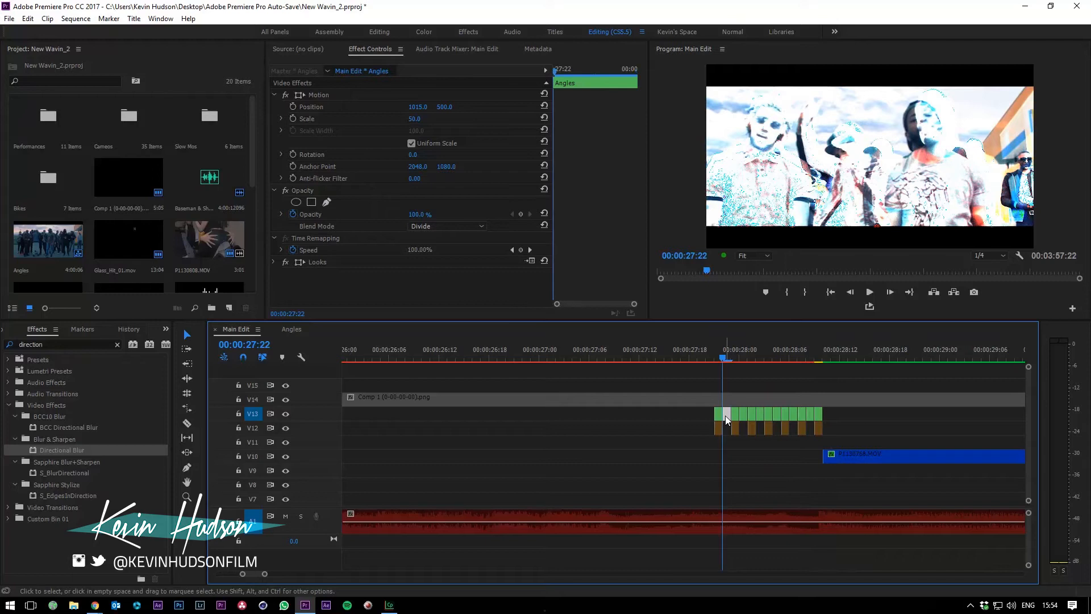
pyautogui.press('Delete')
pyautogui.click(743, 414)
pyautogui.press('Delete')
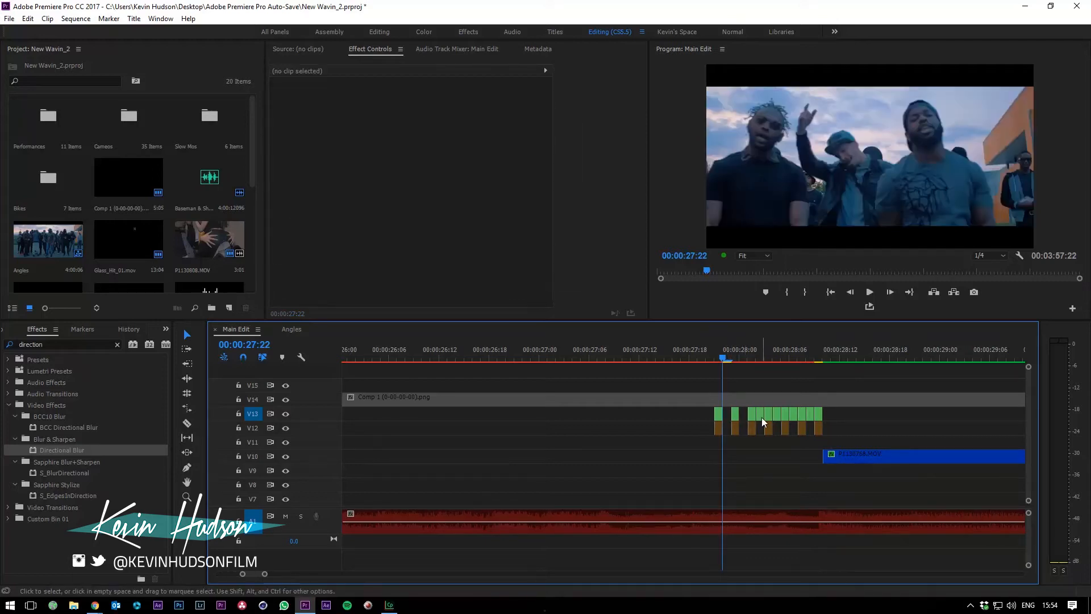
pyautogui.click(776, 411)
pyautogui.press('Delete')
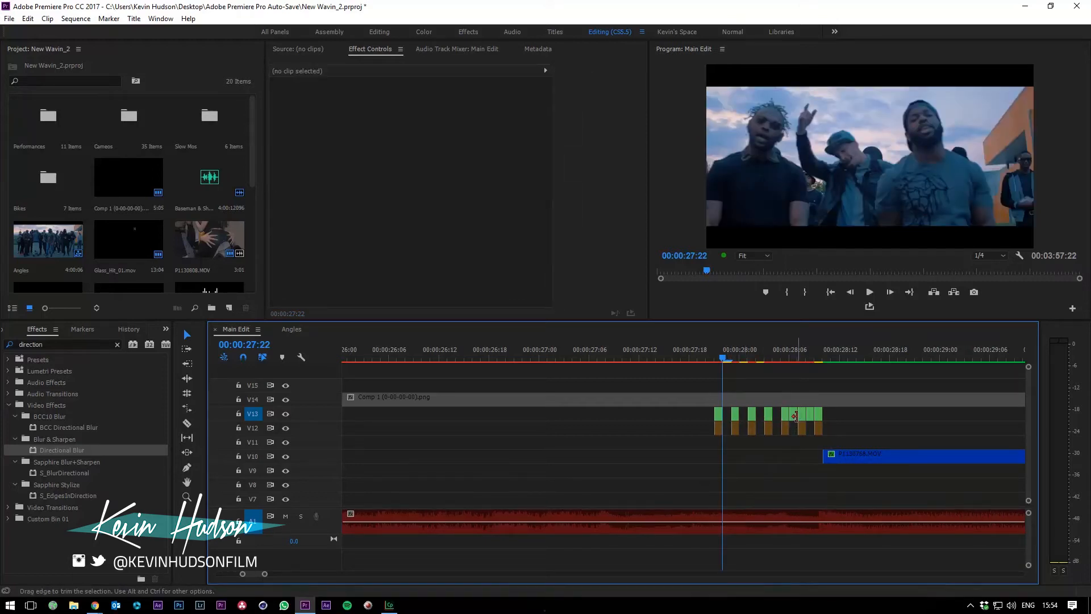
pyautogui.click(794, 418)
pyautogui.press('Delete')
pyautogui.click(808, 415)
pyautogui.press('Delete')
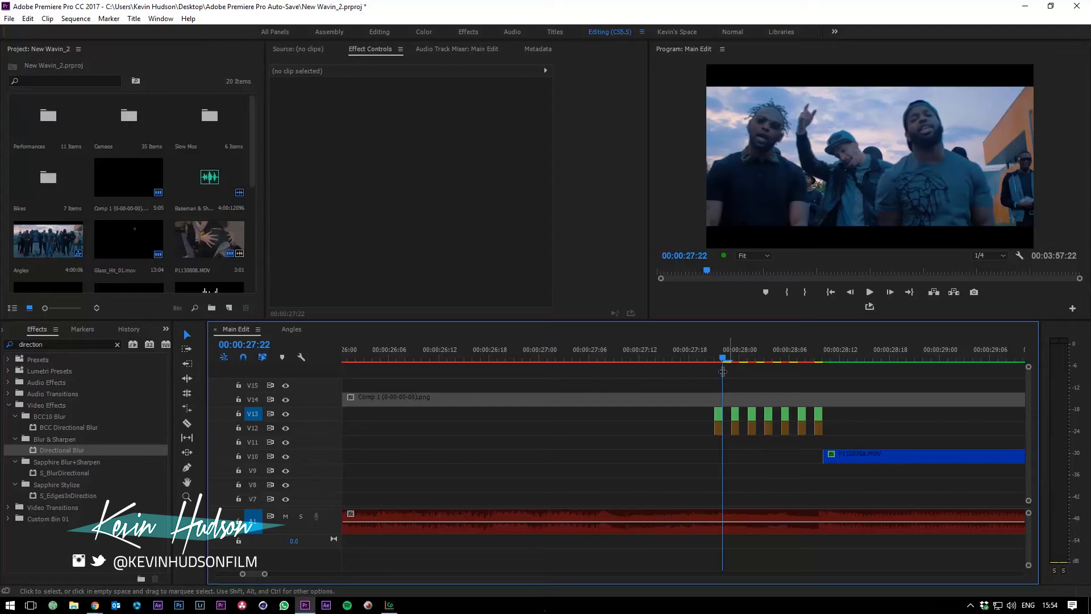
# Play back the cut-up Divide flash repeatedly from before its start, around 00:00:27:13
pyautogui.click(690, 353)
pyautogui.press('-')
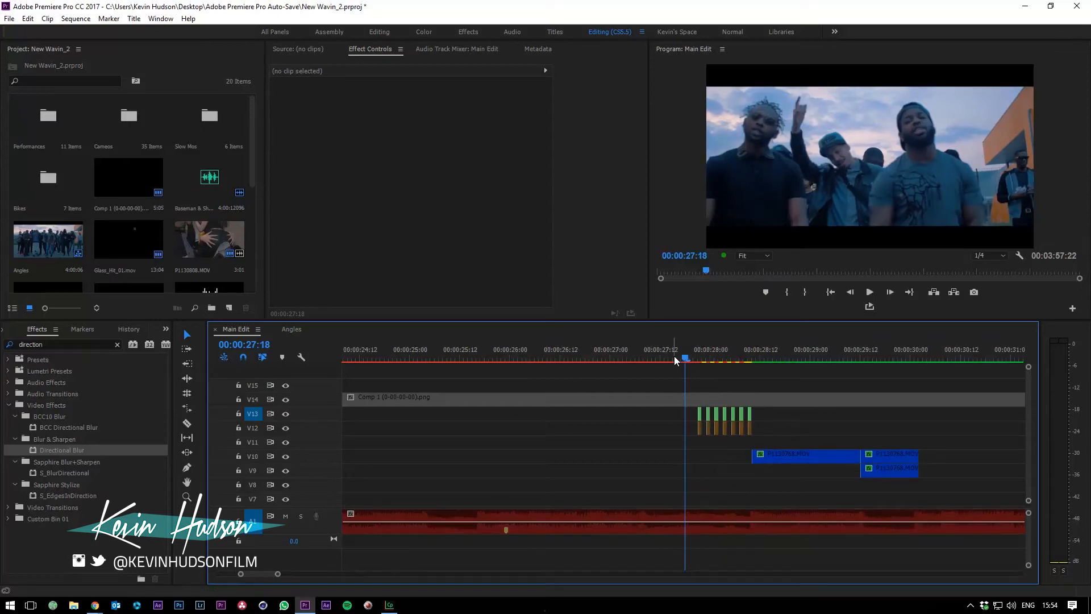
pyautogui.press('-')
pyautogui.press('-')
pyautogui.click(673, 356)
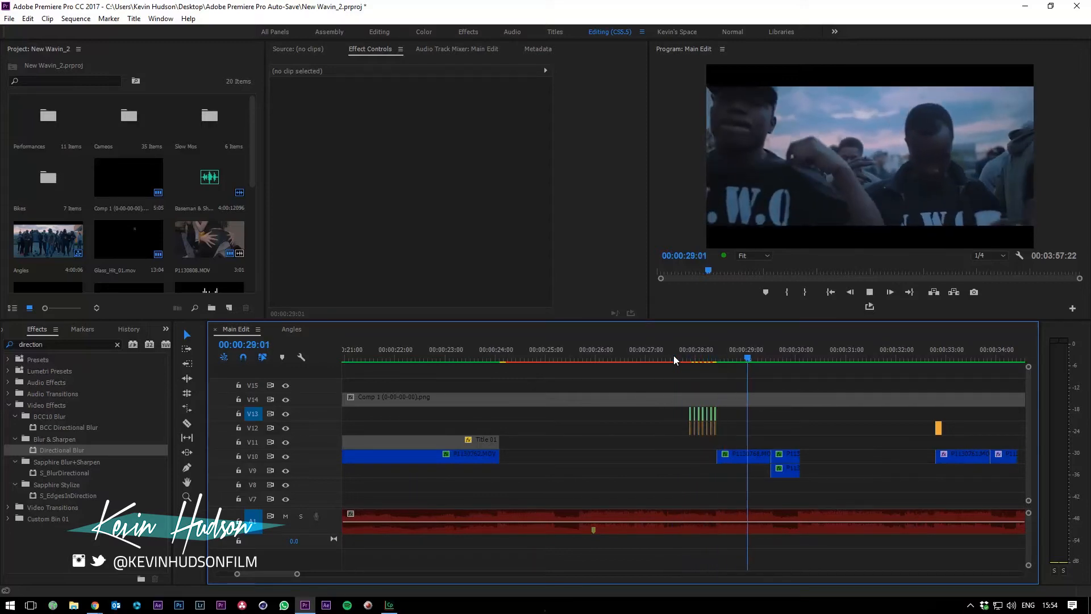
pyautogui.click(673, 356)
pyautogui.press('space')
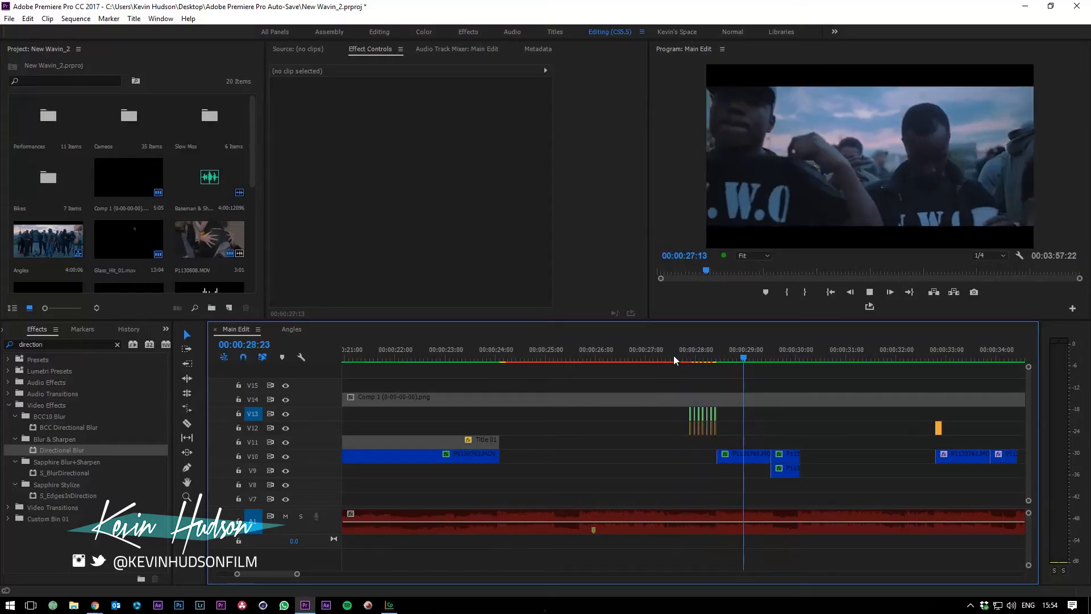
pyautogui.click(674, 356)
pyautogui.click(673, 355)
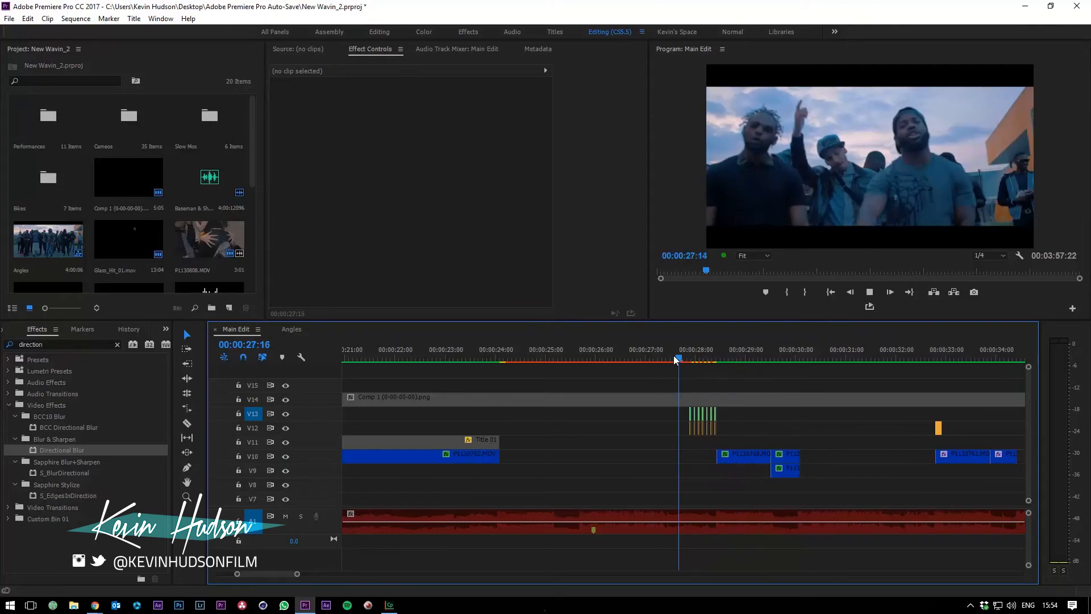
pyautogui.click(673, 356)
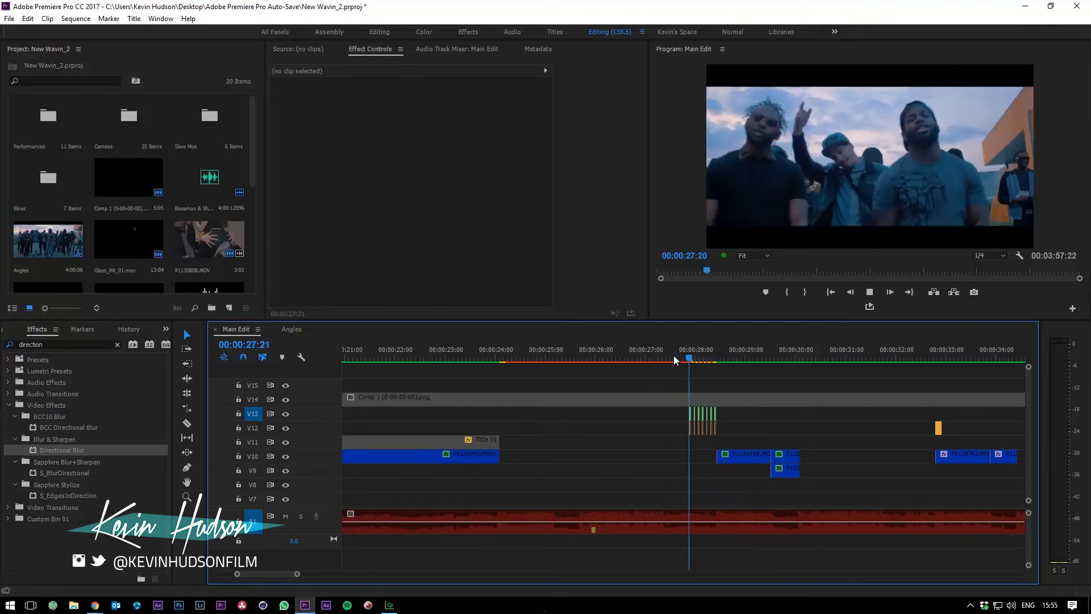
# Turn off the Twixtor Pro effect on the V10 clip P1130768.MOV that follows the flash, with its effect groups collapsed
pyautogui.moveTo(722, 352)
pyautogui.mouseDown()
pyautogui.moveTo(679, 371)
pyautogui.moveTo(721, 359)
pyautogui.mouseUp()
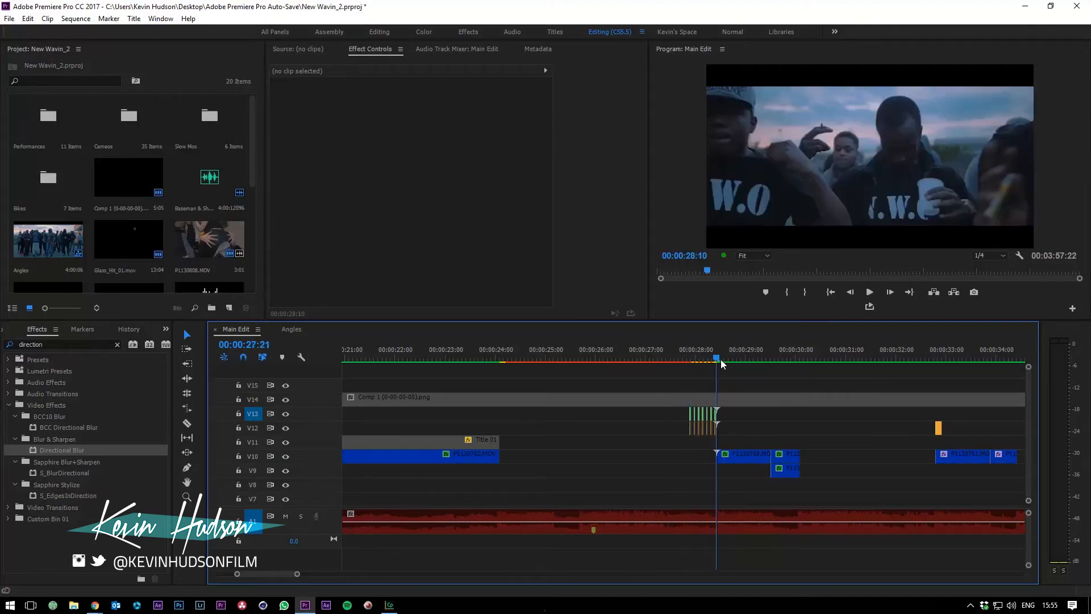
pyautogui.press('=')
pyautogui.press('=')
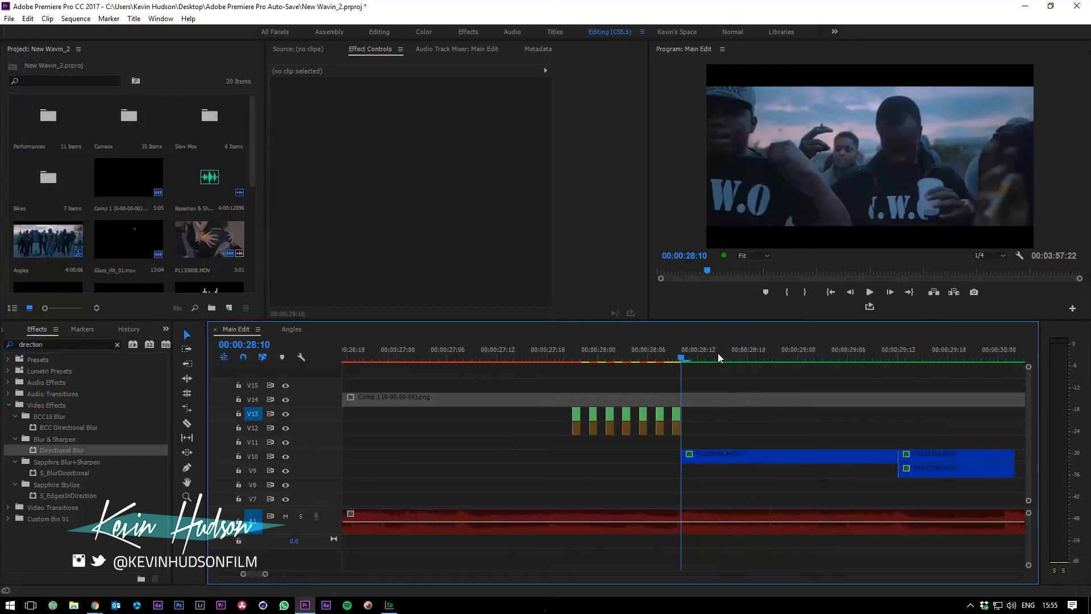
pyautogui.press('-')
pyautogui.press('-')
pyautogui.moveTo(675, 358); pyautogui.dragTo(689, 392)
pyautogui.press('space')
pyautogui.click(719, 457)
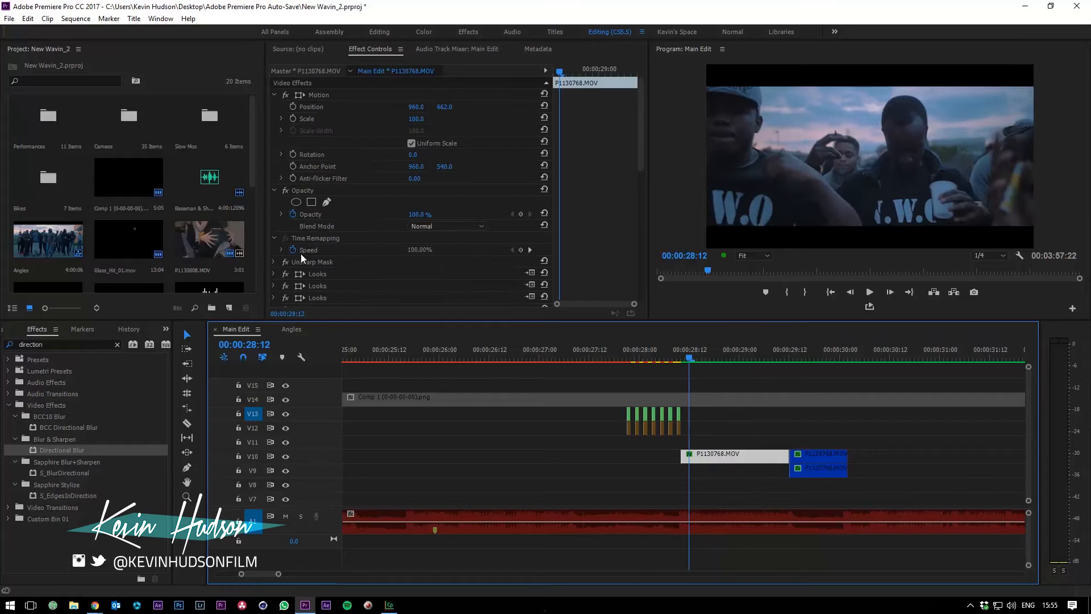
pyautogui.click(274, 95)
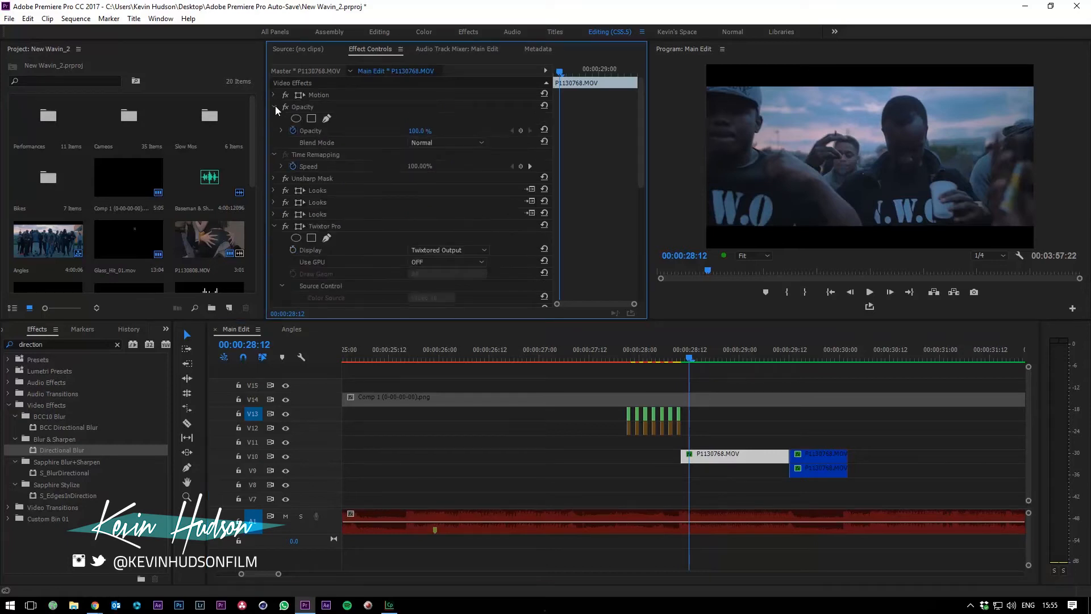
pyautogui.click(275, 107)
pyautogui.click(275, 118)
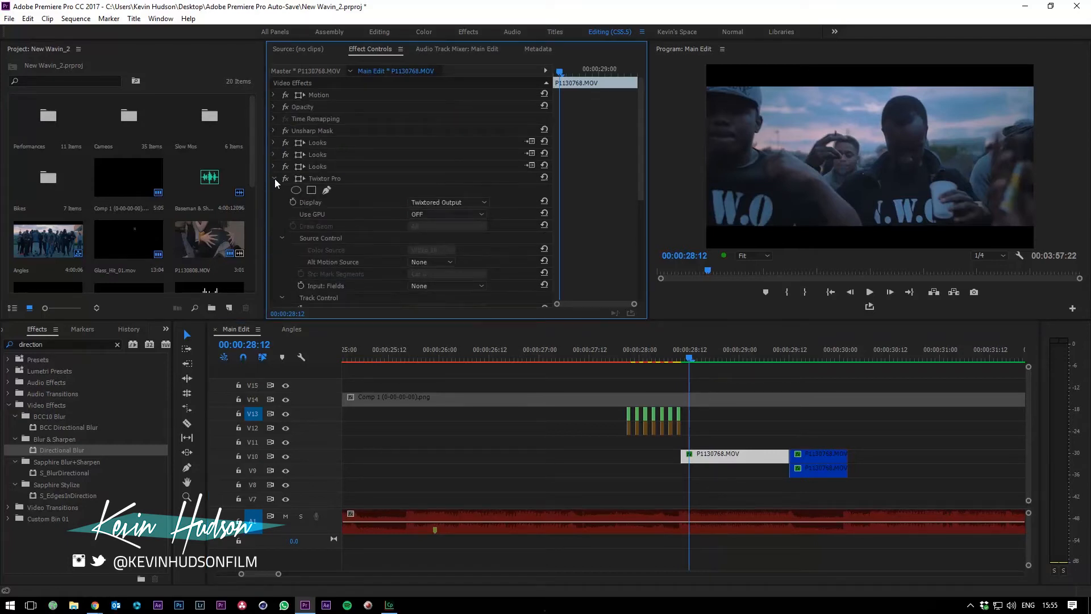
pyautogui.click(274, 179)
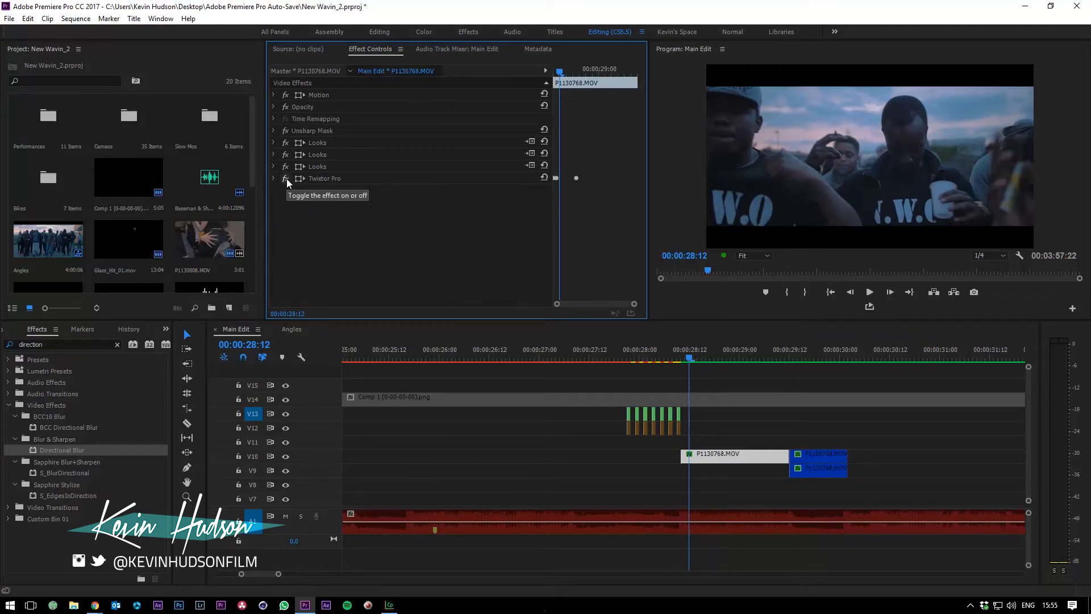
# Play the flash into the P1130768.MOV clip to check the motion with Twixtor Pro off
pyautogui.click(684, 358)
pyautogui.press('=')
pyautogui.press('=')
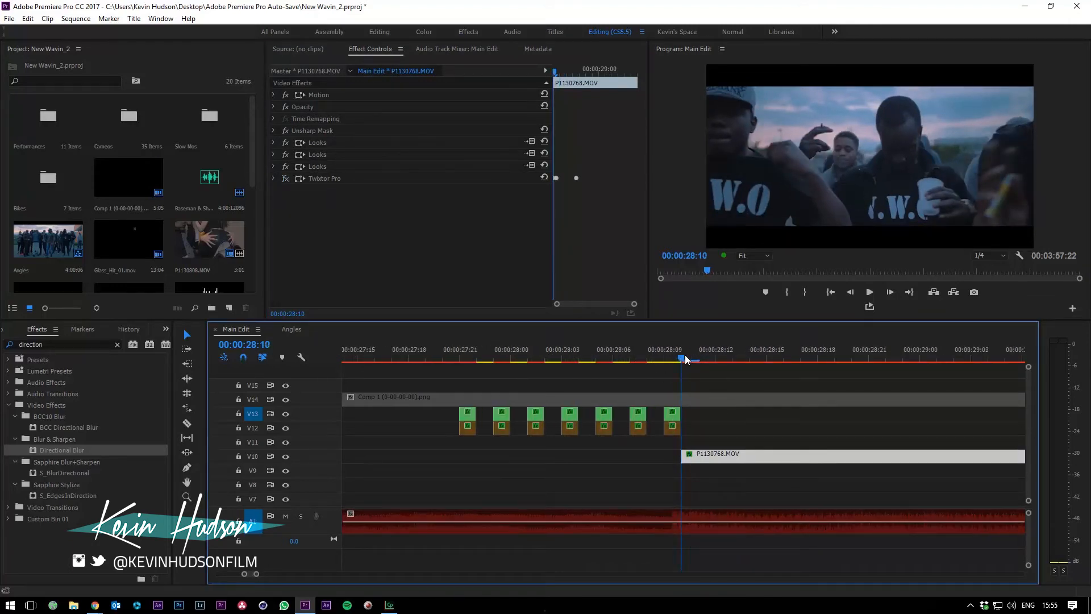
pyautogui.press('-')
pyautogui.moveTo(684, 356); pyautogui.dragTo(636, 355)
pyautogui.press('space')
pyautogui.press('space')
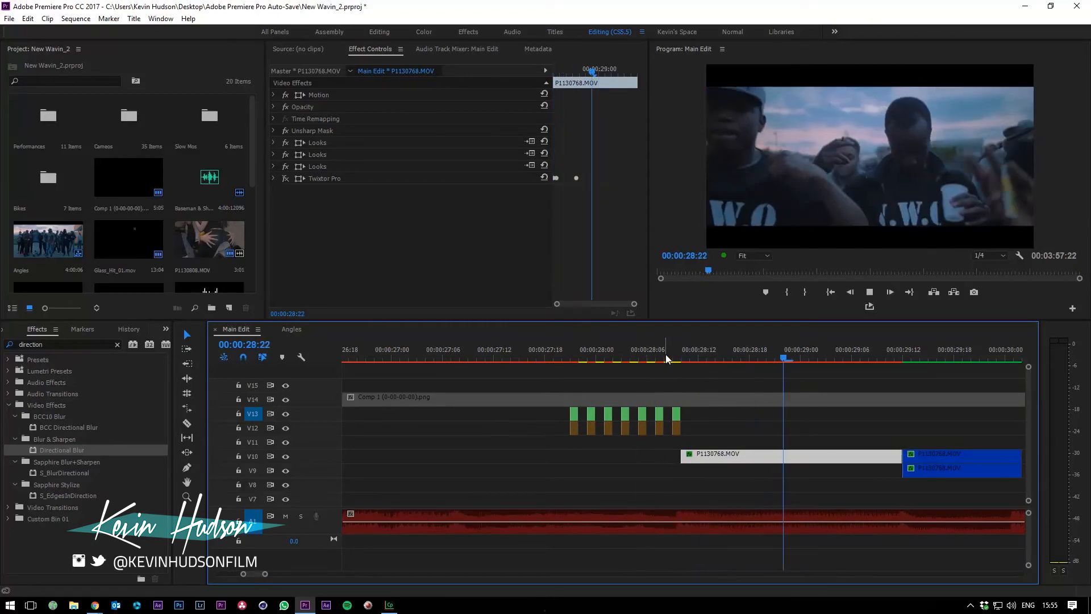
# Split the first P1130768.MOV clip on V10 at 00:00:28:15, a few frames after its start
pyautogui.moveTo(702, 358); pyautogui.dragTo(689, 377)
pyautogui.press('Left')
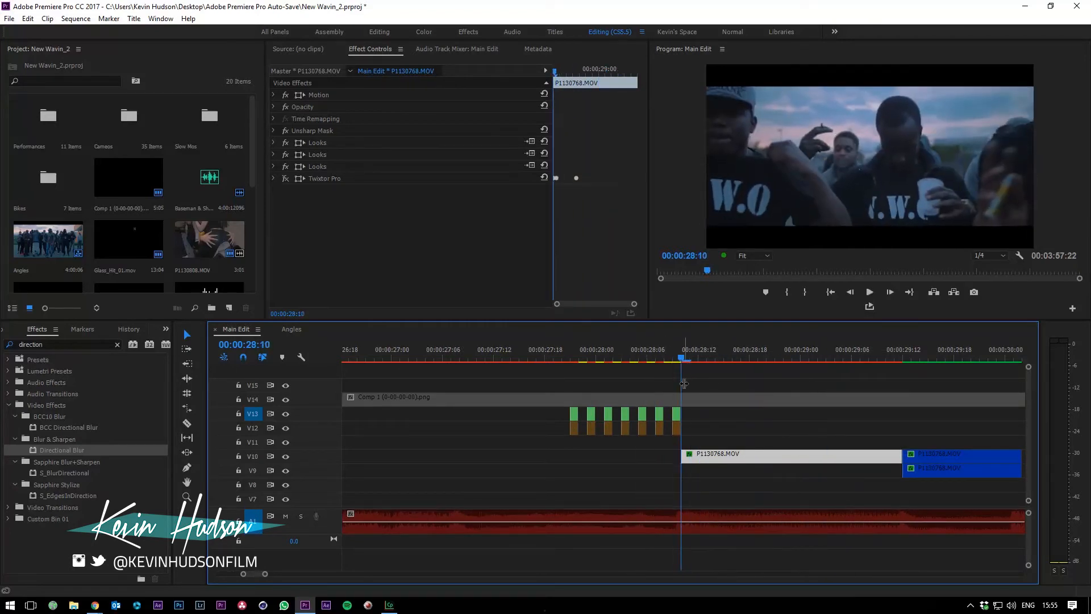
pyautogui.press('-')
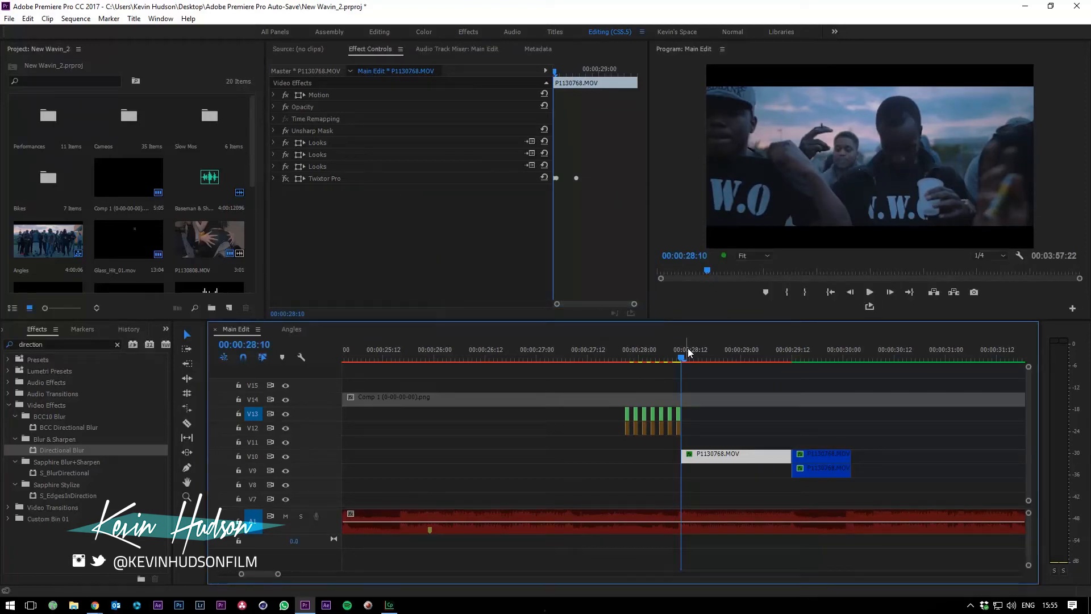
pyautogui.click(688, 352)
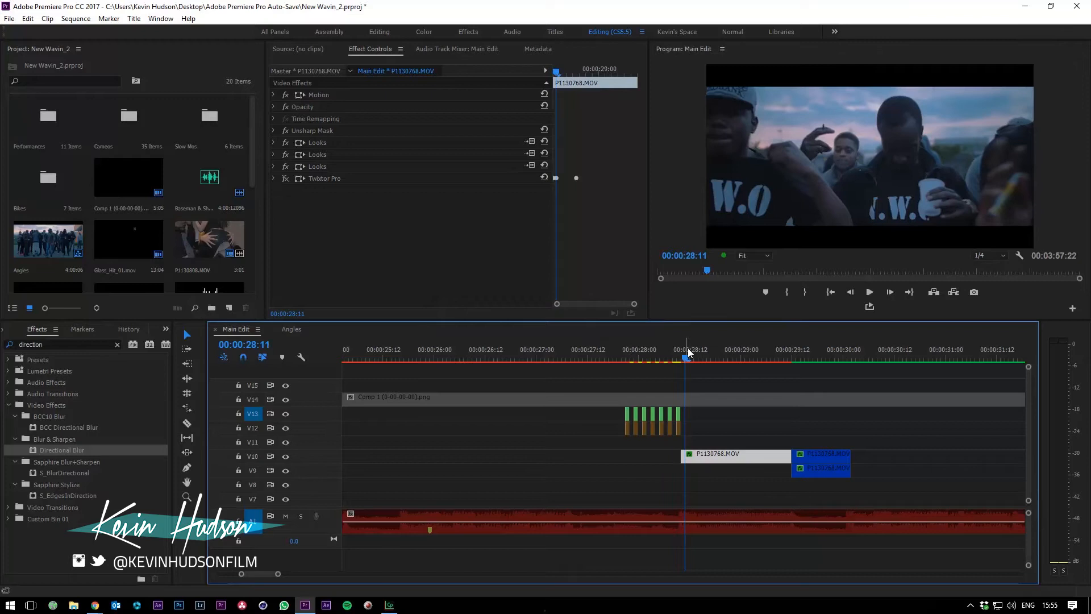
pyautogui.moveTo(688, 353)
pyautogui.mouseDown()
pyautogui.moveTo(705, 356)
pyautogui.moveTo(689, 361)
pyautogui.mouseUp()
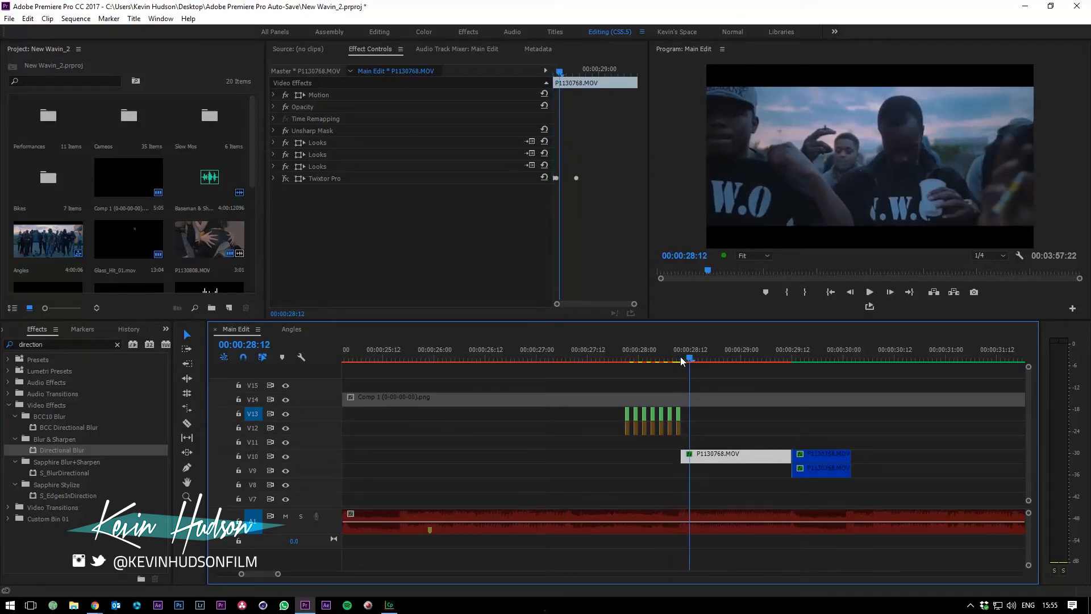
pyautogui.press('Right')
pyautogui.press('Right')
pyautogui.press('Right')
pyautogui.press('Right')
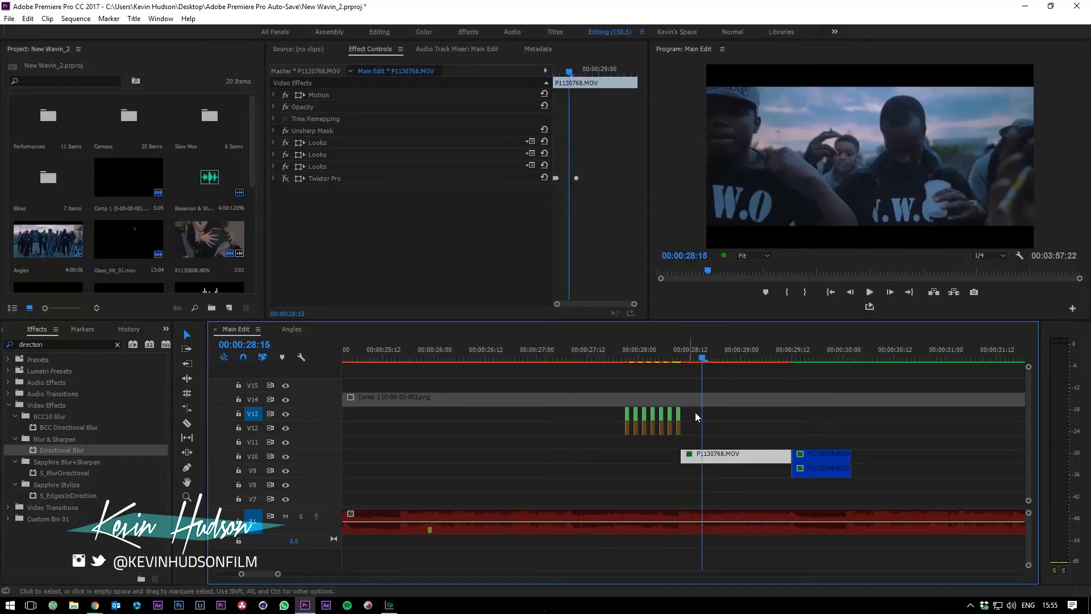
pyautogui.press('c')
pyautogui.click(703, 458)
pyautogui.press('v')
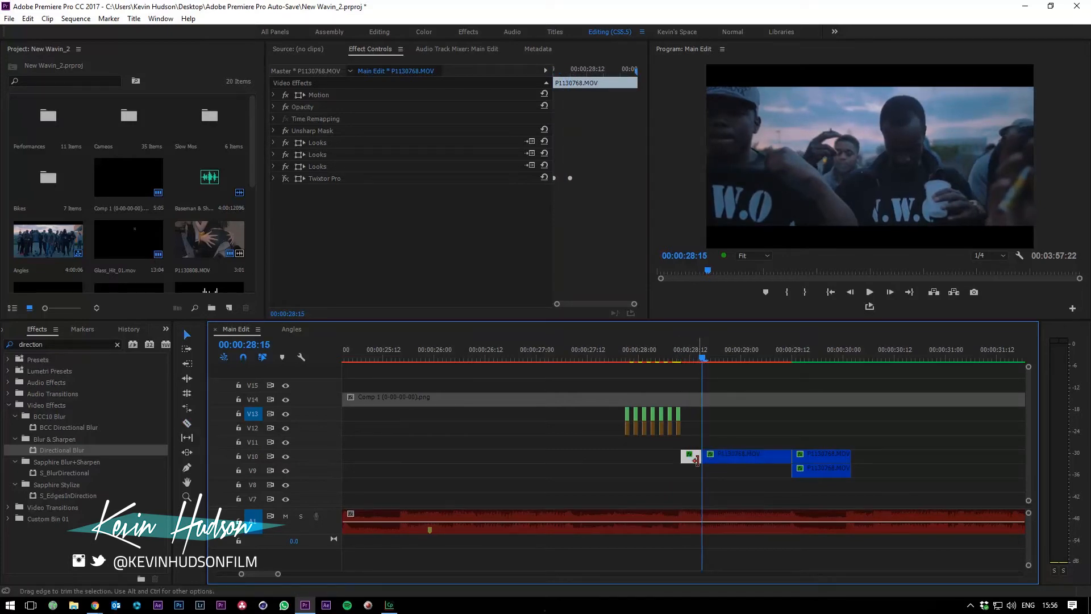
# Set the speed of the short P1130768.MOV piece on V10, directly after the flash, to 500%
pyautogui.rightClick(693, 462)
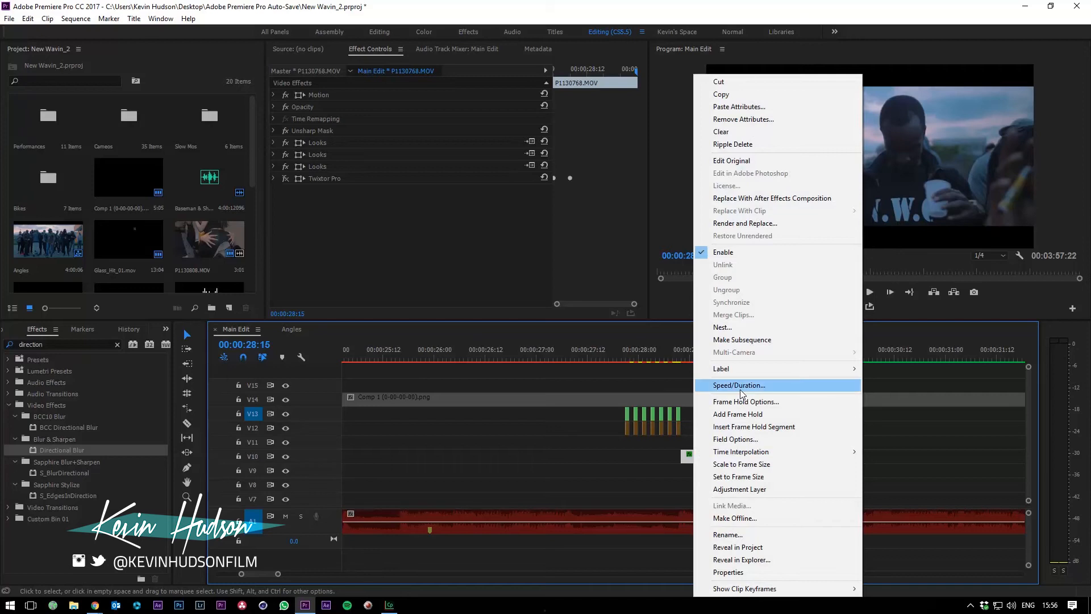
pyautogui.click(740, 390)
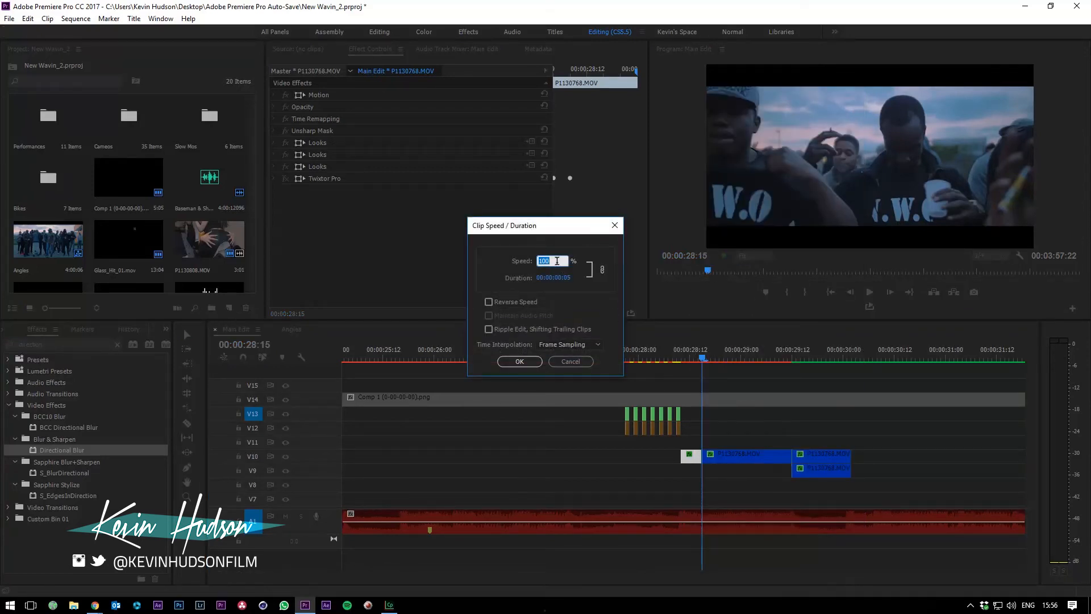
pyautogui.click(520, 361)
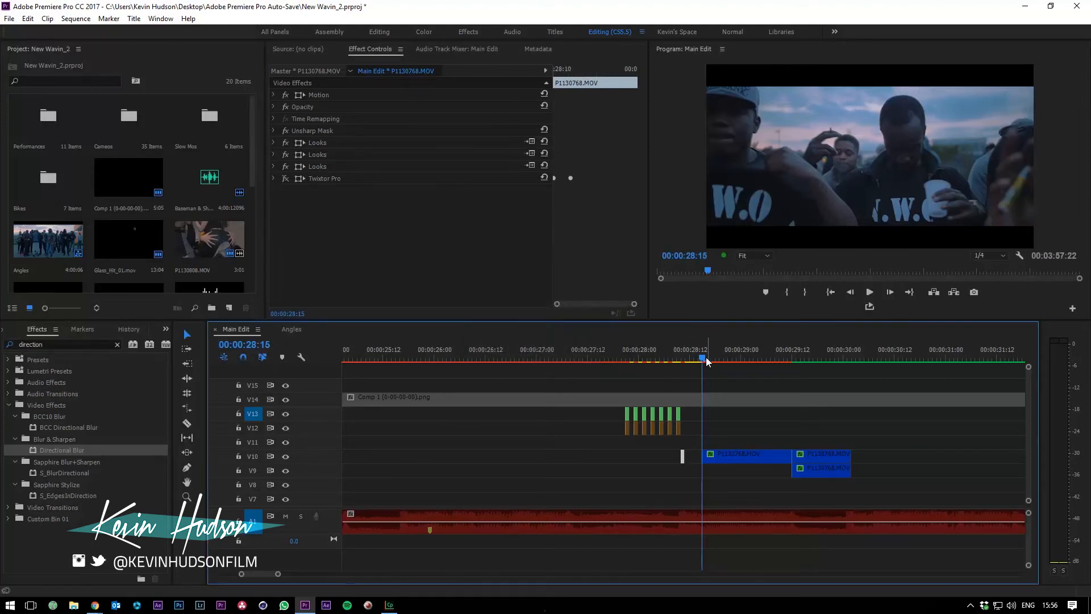
# Butt the sped-up piece against the following P1130768.MOV clip and extend its start back to the end of the flash, closing the gap
pyautogui.press('=')
pyautogui.press('=')
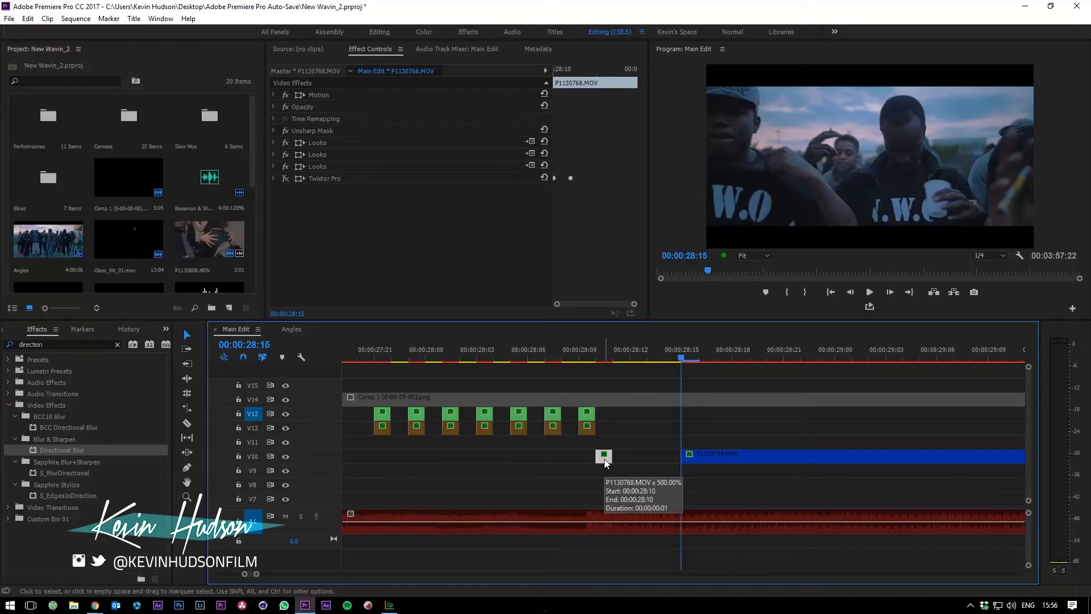
pyautogui.moveTo(605, 463); pyautogui.dragTo(678, 461)
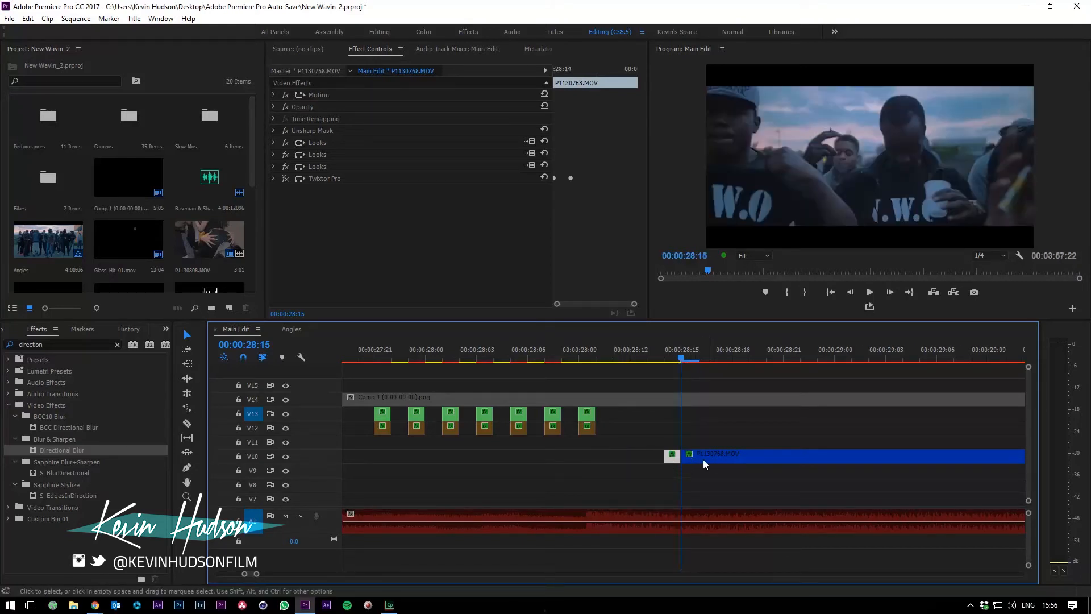
pyautogui.moveTo(669, 456); pyautogui.dragTo(600, 457)
pyautogui.press('-')
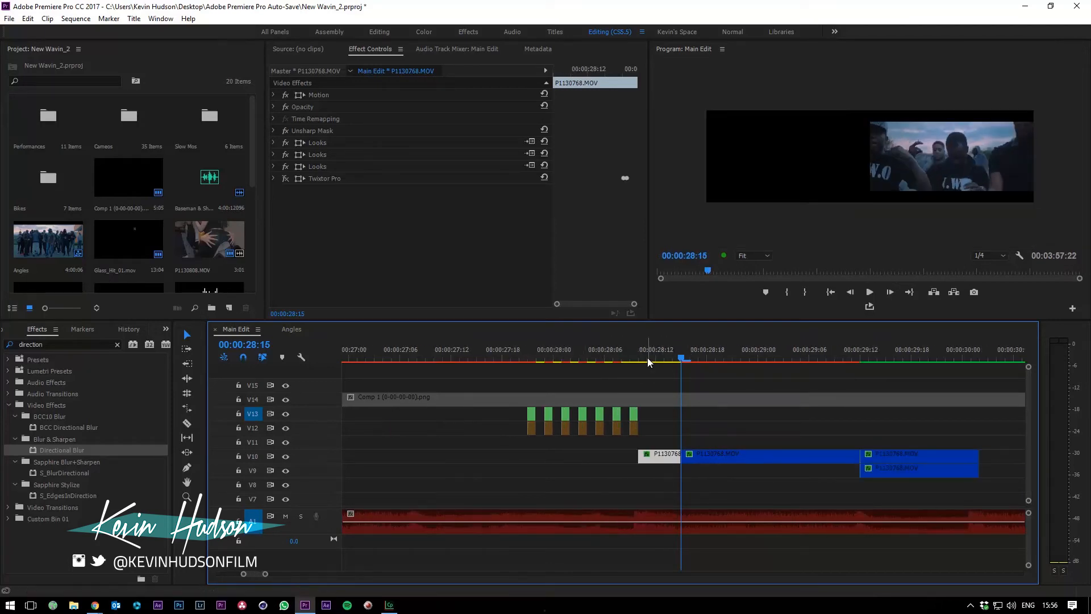
# Examine the cut between the 500% piece and the normal-speed P1130768.MOV clip frame by frame, from 00:00:28:14 to 00:00:28:16
pyautogui.click(664, 359)
pyautogui.press('=')
pyautogui.press('Right')
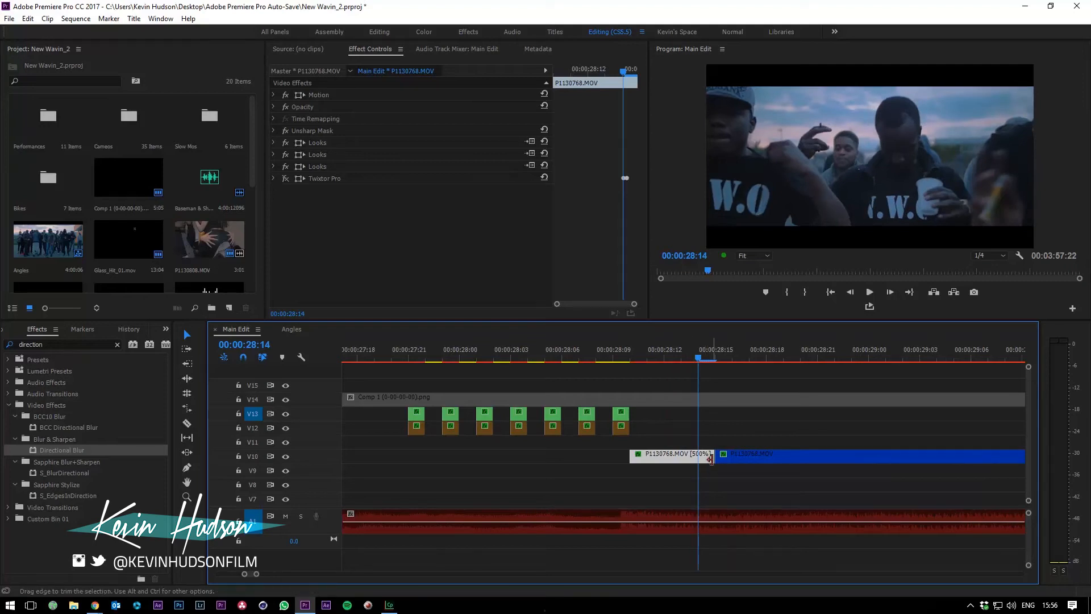
pyautogui.click(732, 358)
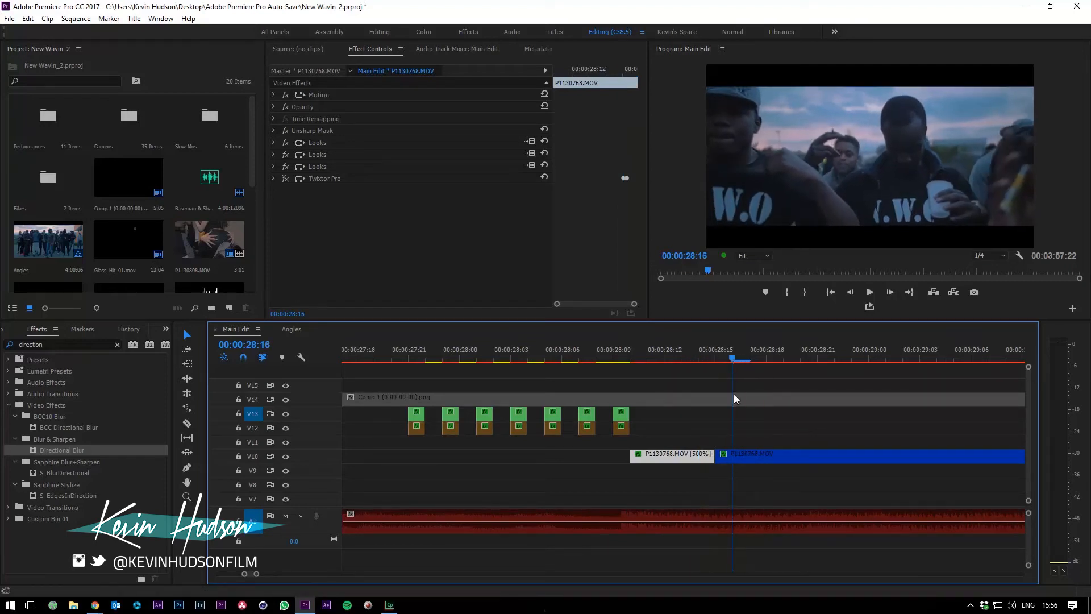
pyautogui.click(699, 360)
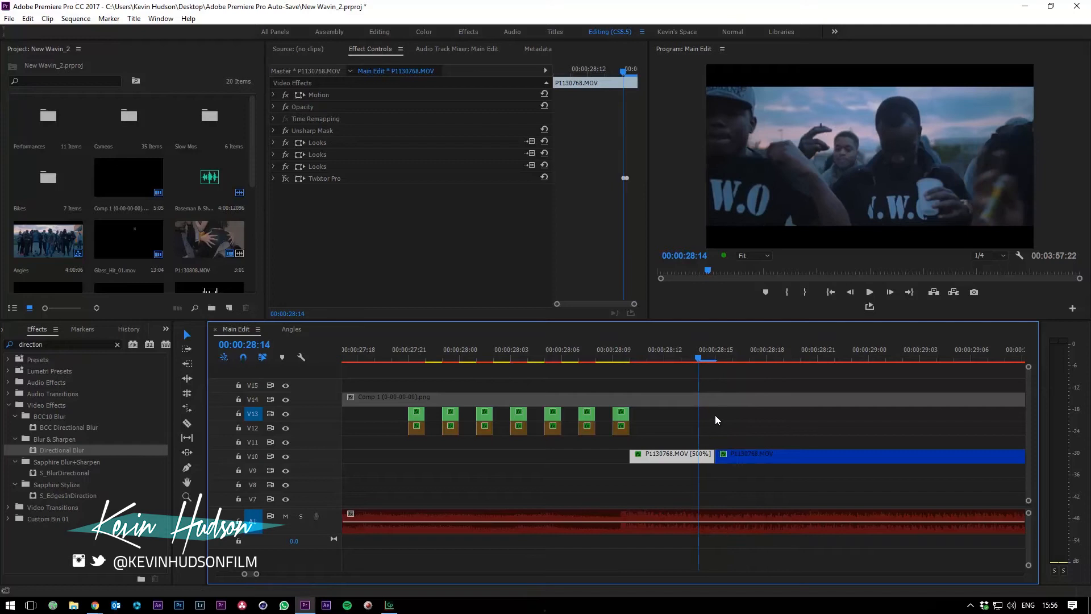
pyautogui.press('Right')
pyautogui.press('-')
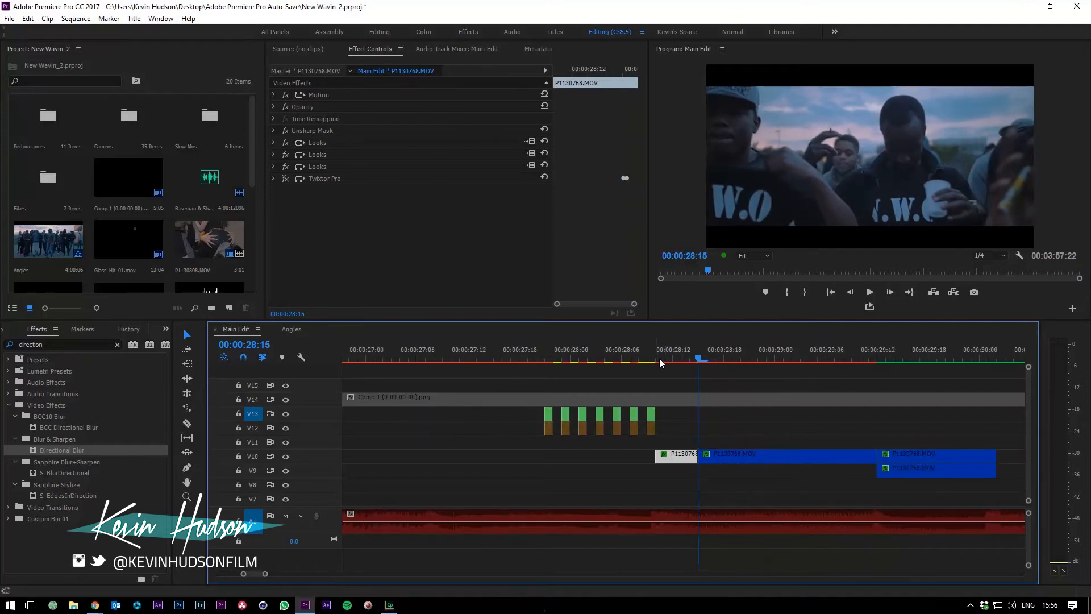
# Play the flash repeatedly through the 500% piece into the normal-speed P1130768.MOV clips to check the speed change
pyautogui.moveTo(661, 362); pyautogui.dragTo(622, 363)
pyautogui.press('-')
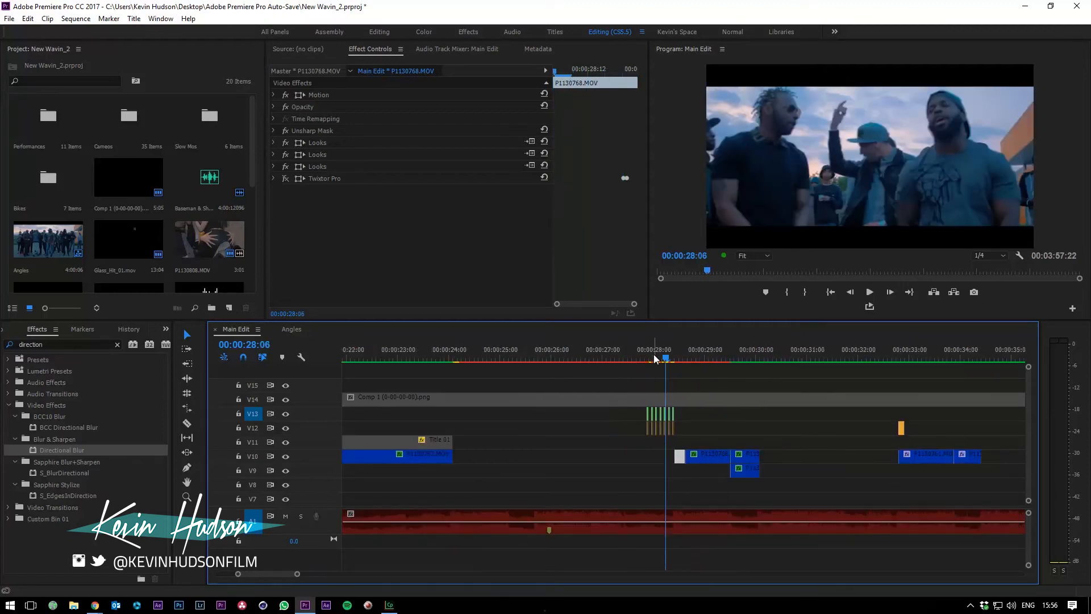
pyautogui.press('space')
pyautogui.click(655, 359)
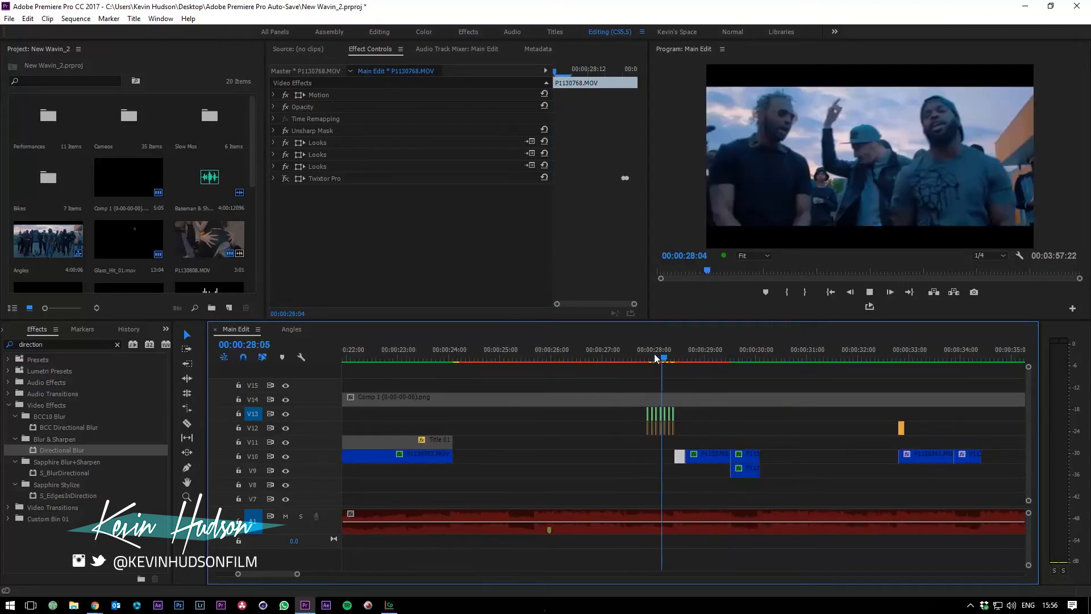
pyautogui.click(655, 358)
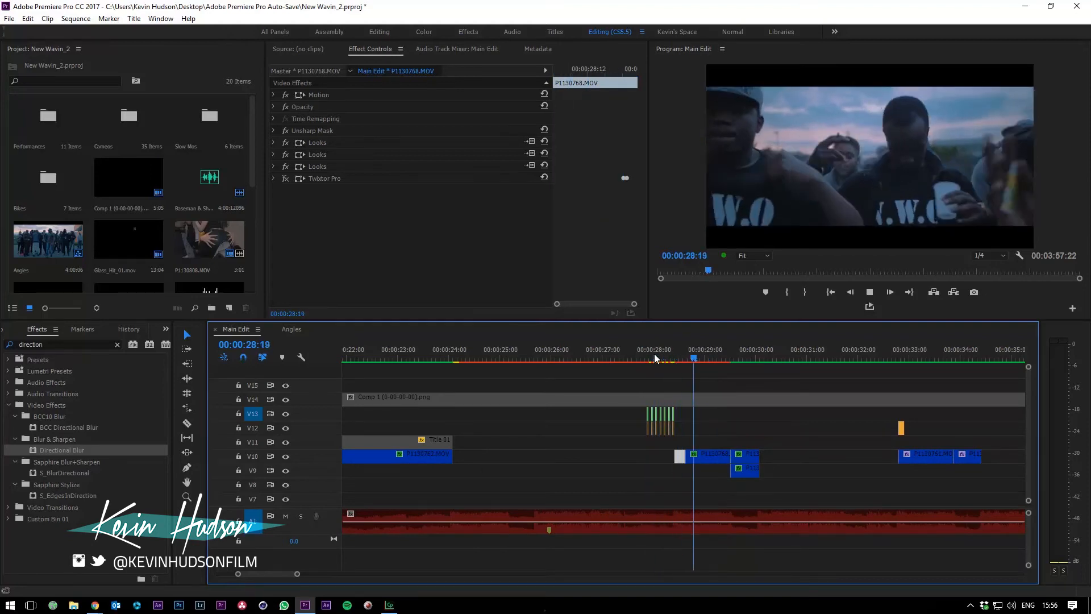
pyautogui.click(654, 358)
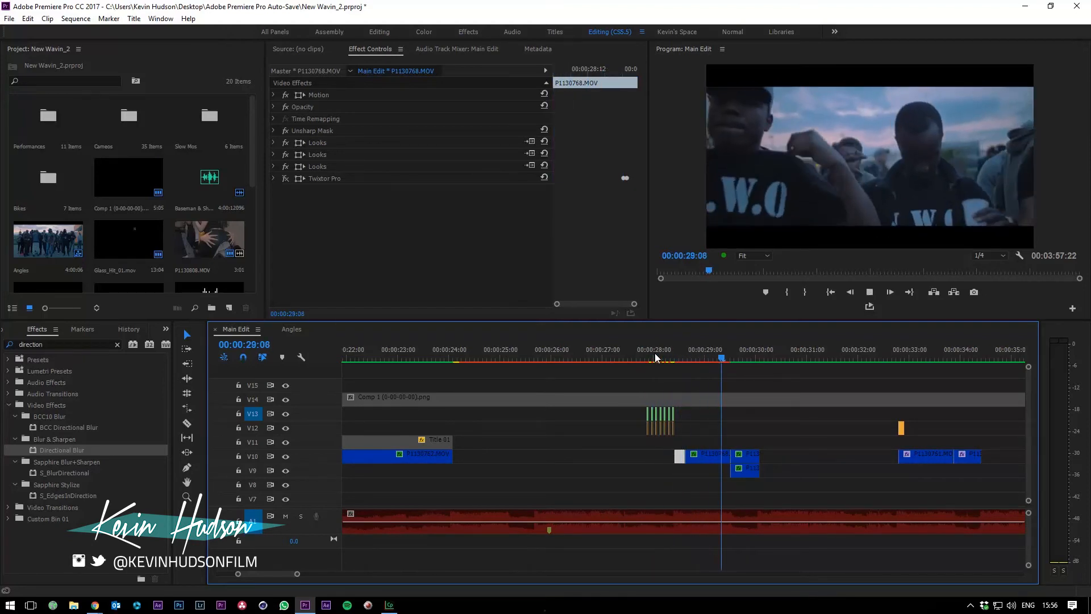
pyautogui.click(655, 358)
pyautogui.click(663, 358)
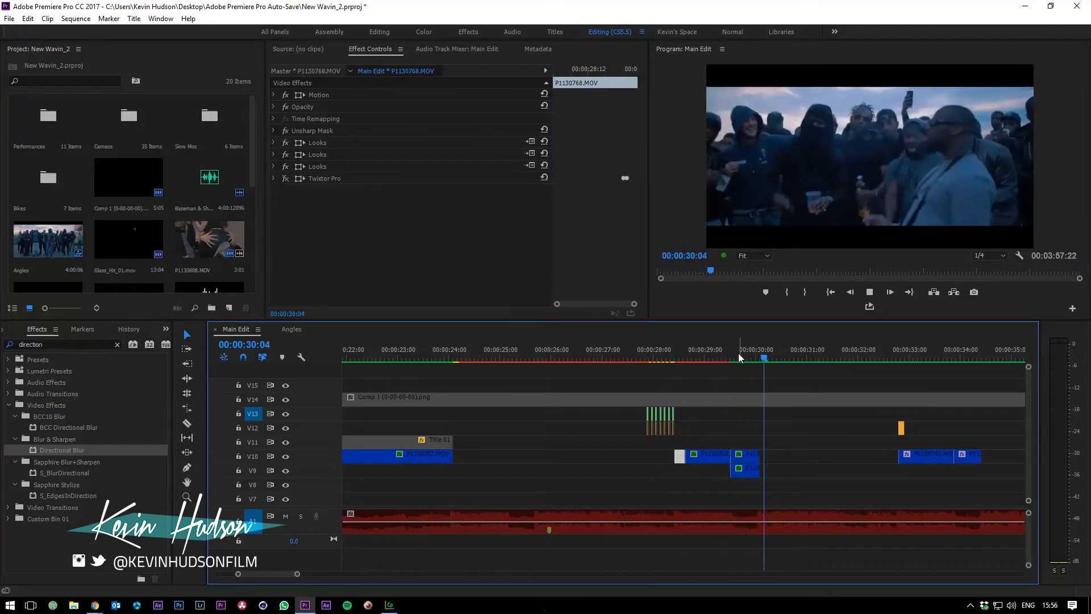
pyautogui.click(700, 358)
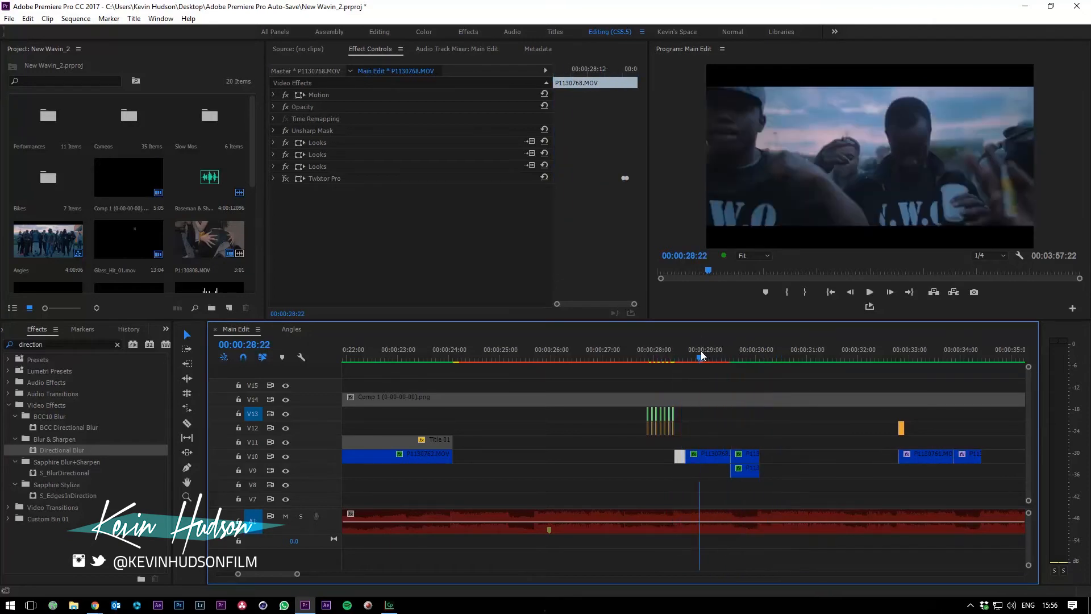
pyautogui.press('space')
pyautogui.click(748, 357)
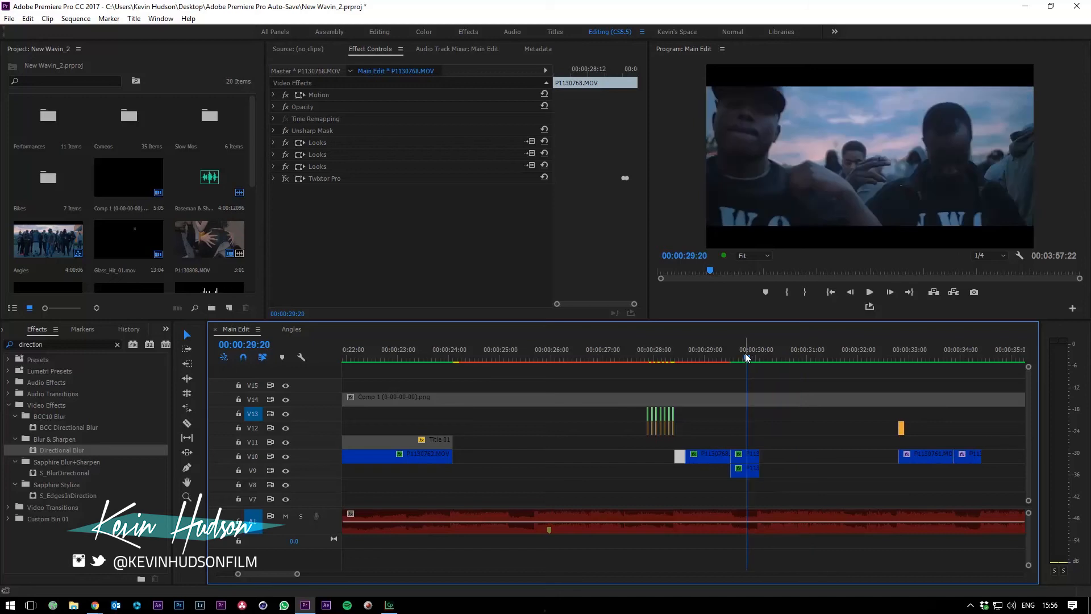
# Bring the lower video tracks into view and play the [MC2] Outside clips on V2 from 00:00:30:02
pyautogui.press('-')
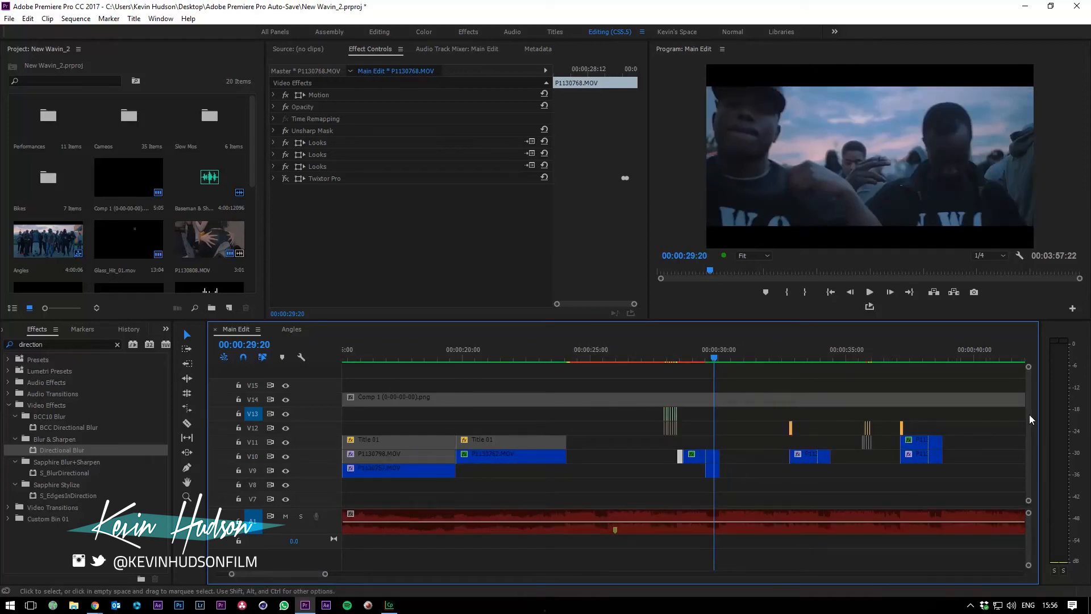
pyautogui.scroll(-3, 1032, 419)
pyautogui.press('space')
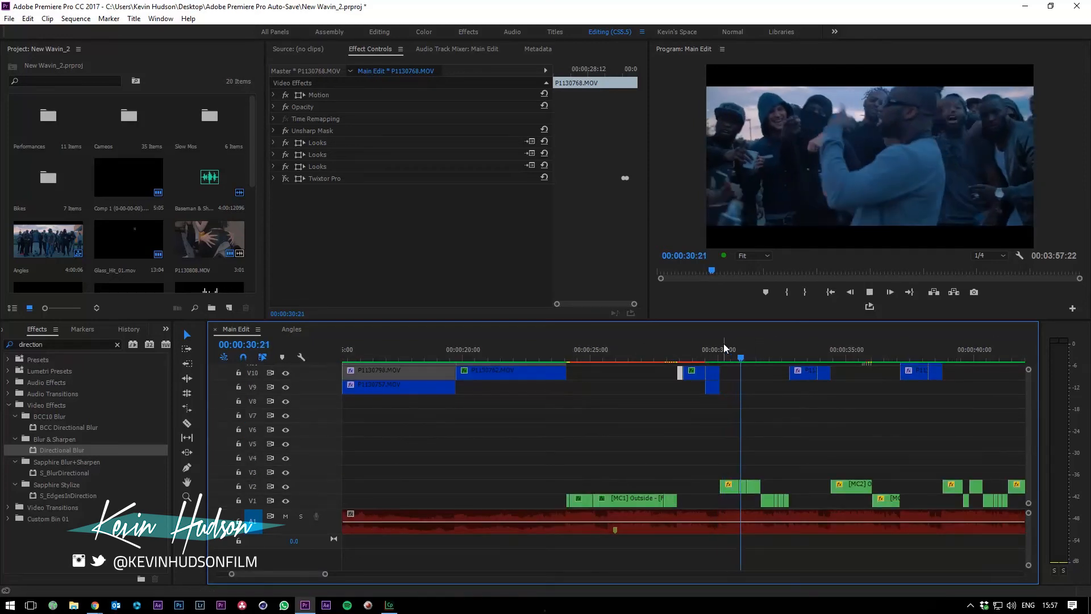
pyautogui.click(721, 349)
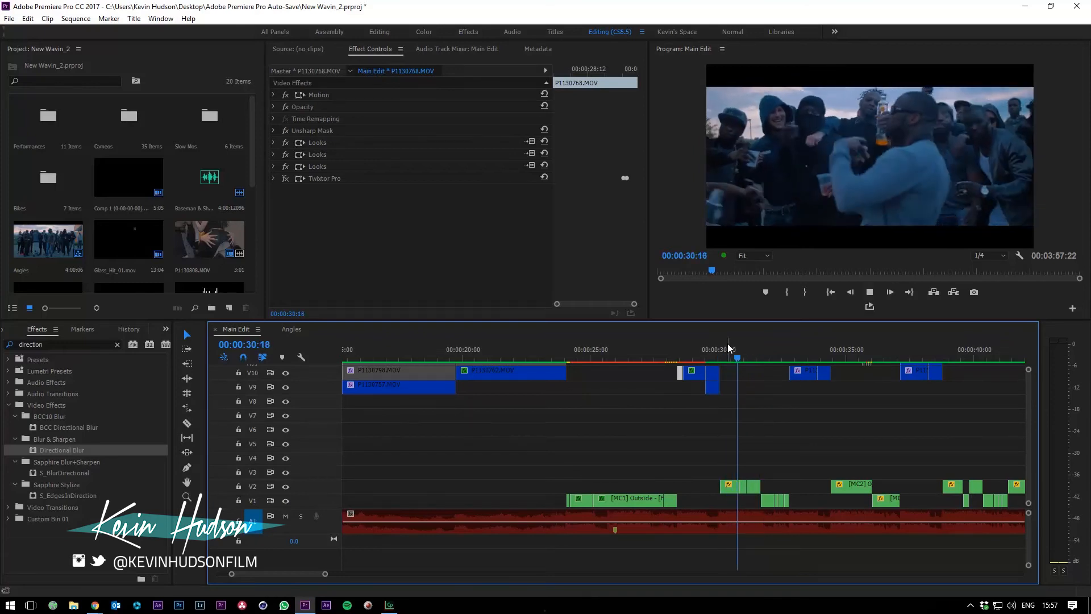
pyautogui.click(736, 348)
pyautogui.click(722, 350)
pyautogui.press('space')
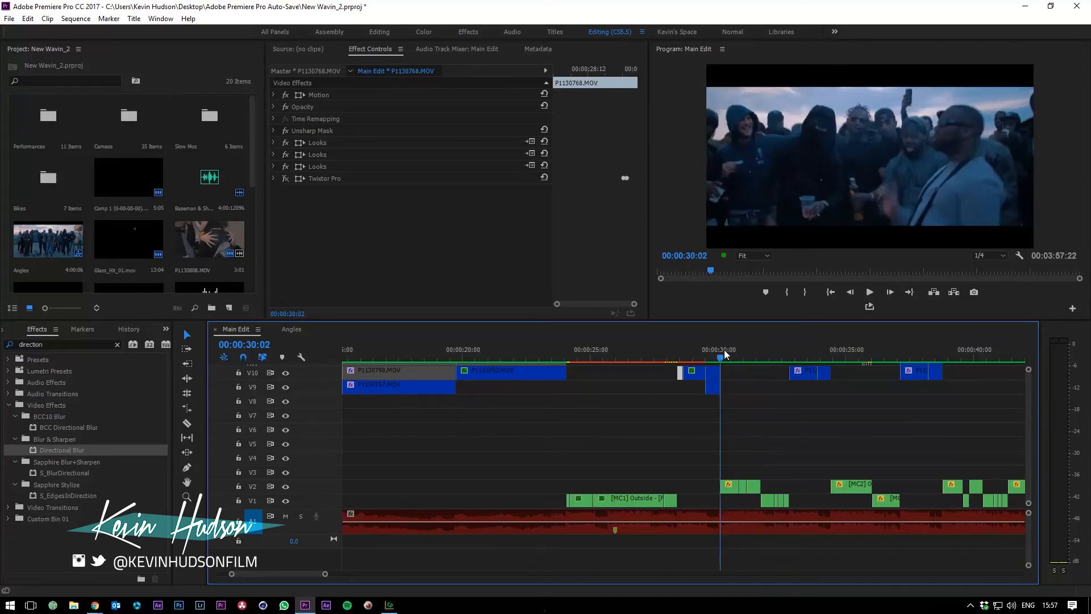
pyautogui.press('space')
# Place the playhead at 00:00:30:20, on the first cut between the [MC2] Outside - [Close] clips on V2
pyautogui.press('=')
pyautogui.press('=')
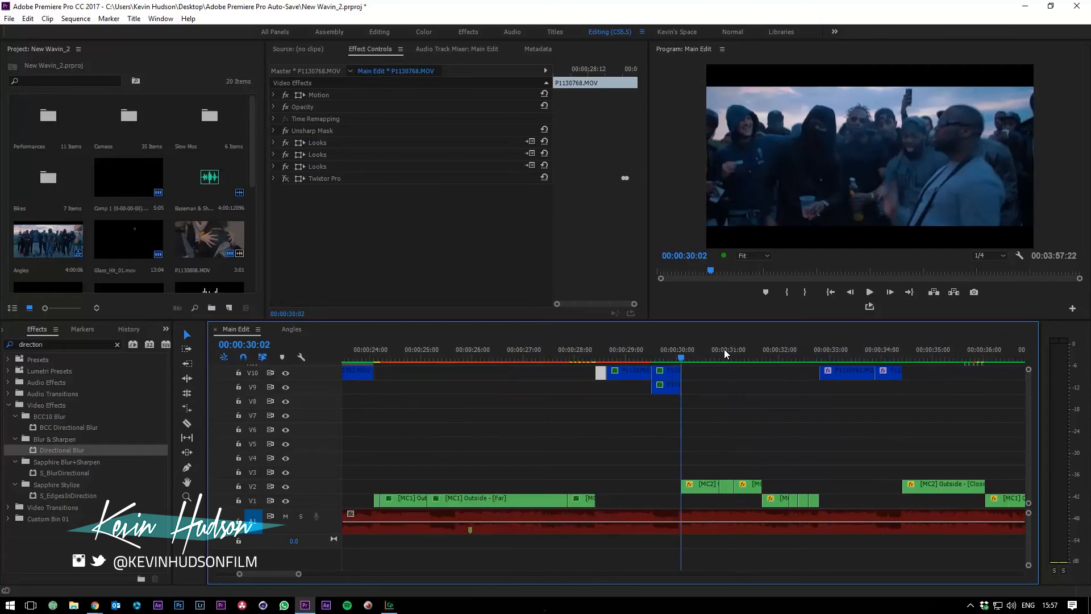
pyautogui.click(758, 358)
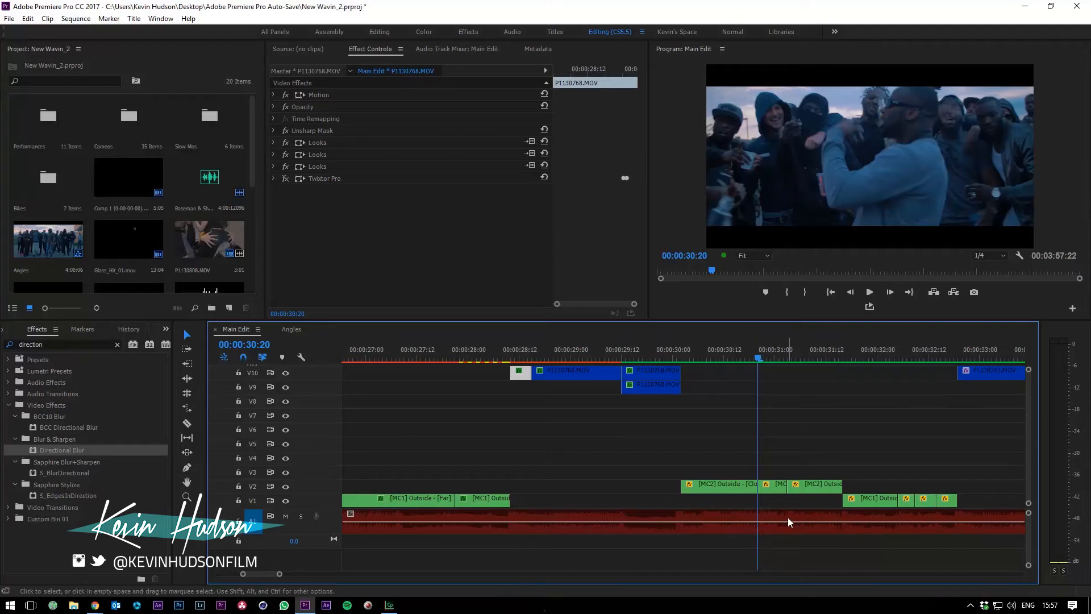
pyautogui.scroll(4, 785, 514)
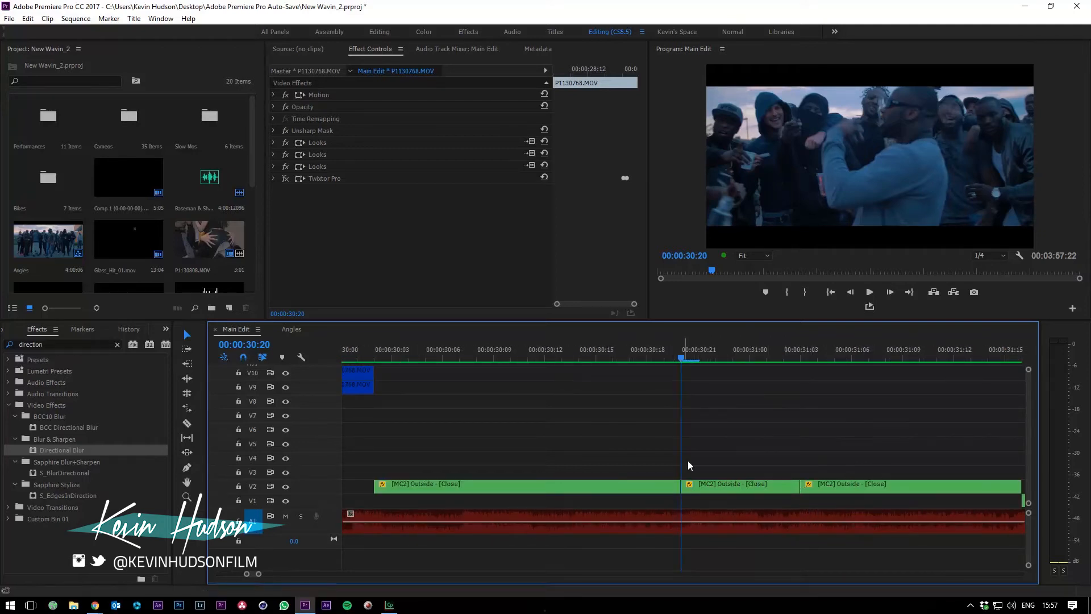
pyautogui.scroll(-2, 701, 451)
pyautogui.scroll(-2, 701, 451)
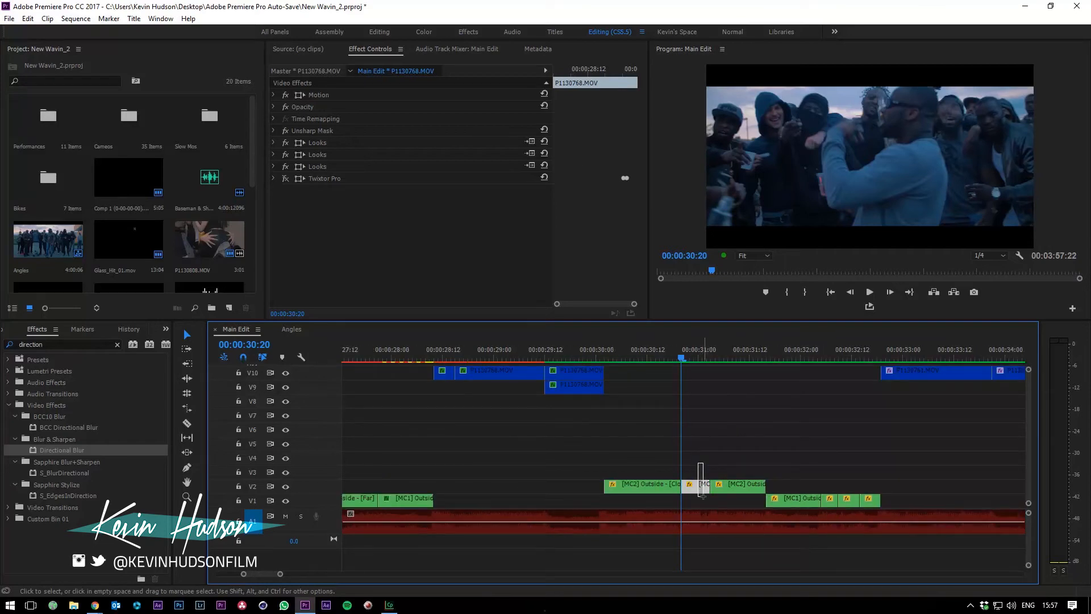
# Compare the Motion scale of the short middle [MC2] Outside - [Close] clip on V2 with that of the clip before it
pyautogui.click(701, 484)
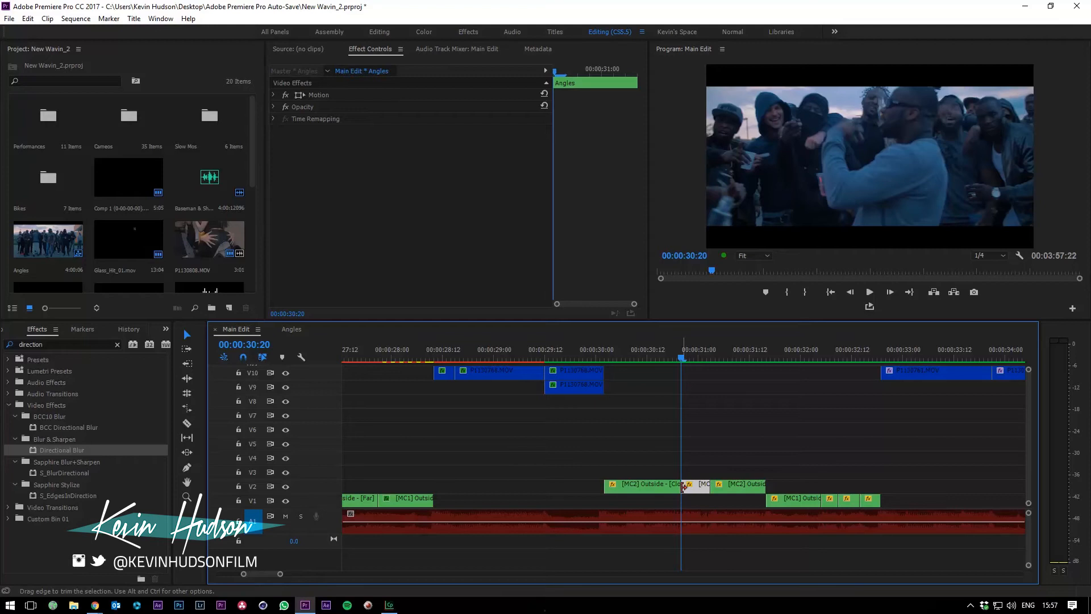
pyautogui.press('c')
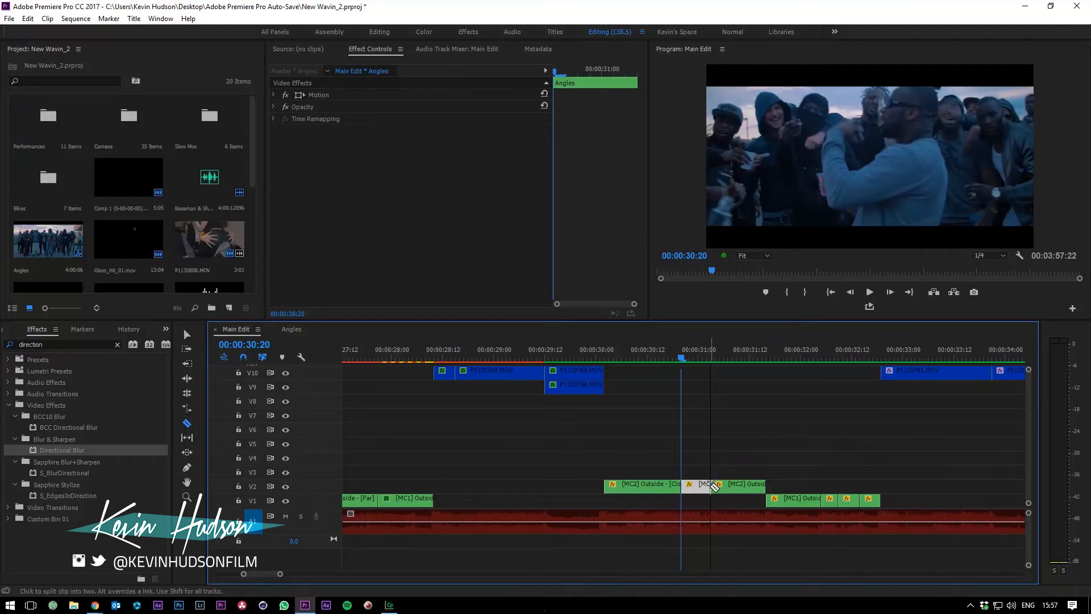
pyautogui.press('v')
pyautogui.click(694, 353)
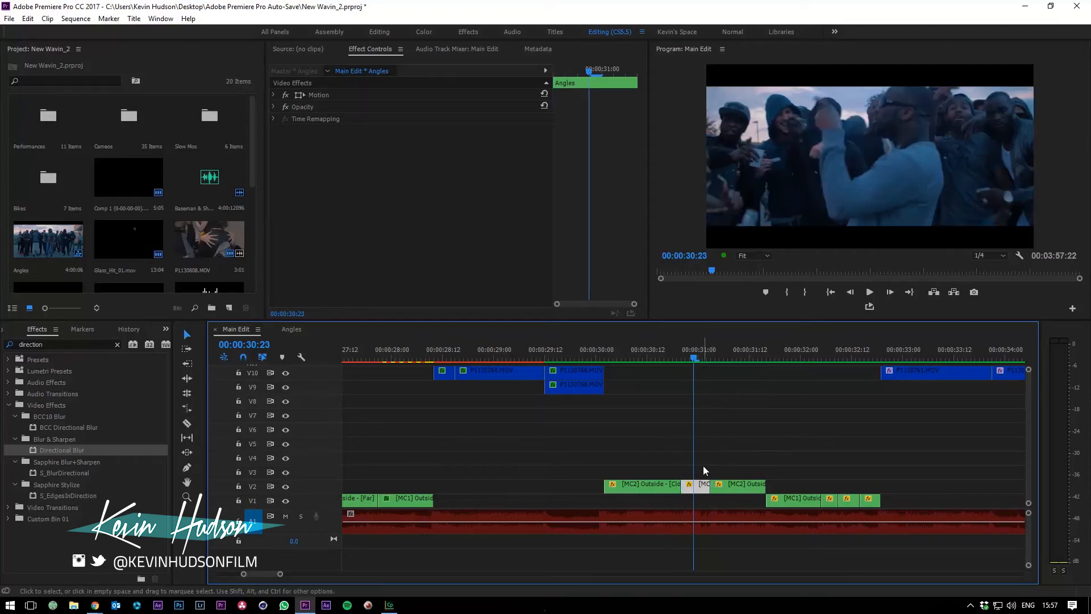
pyautogui.click(273, 95)
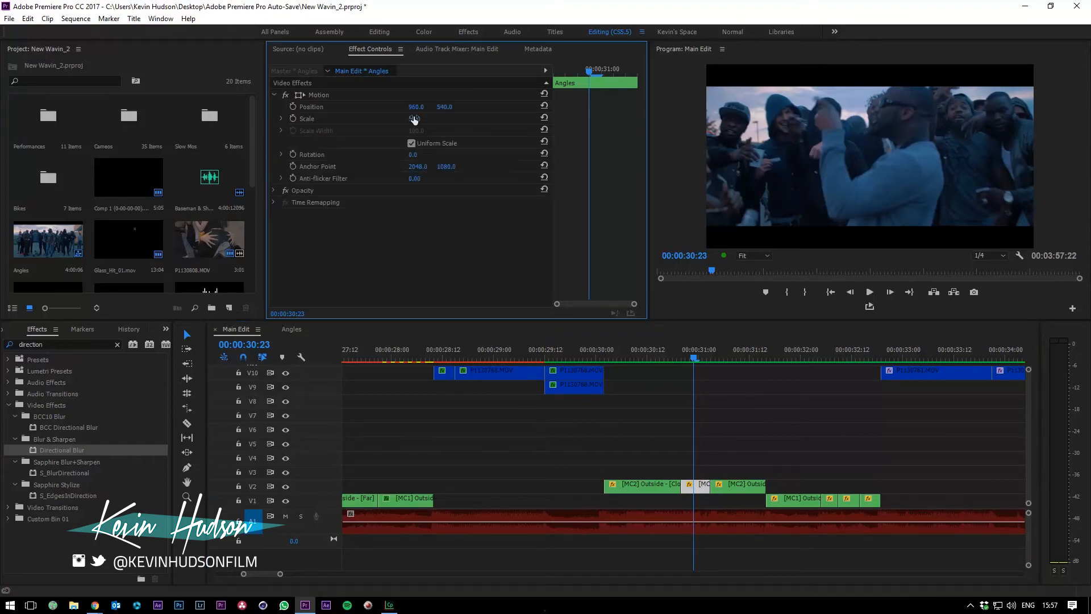
pyautogui.click(645, 484)
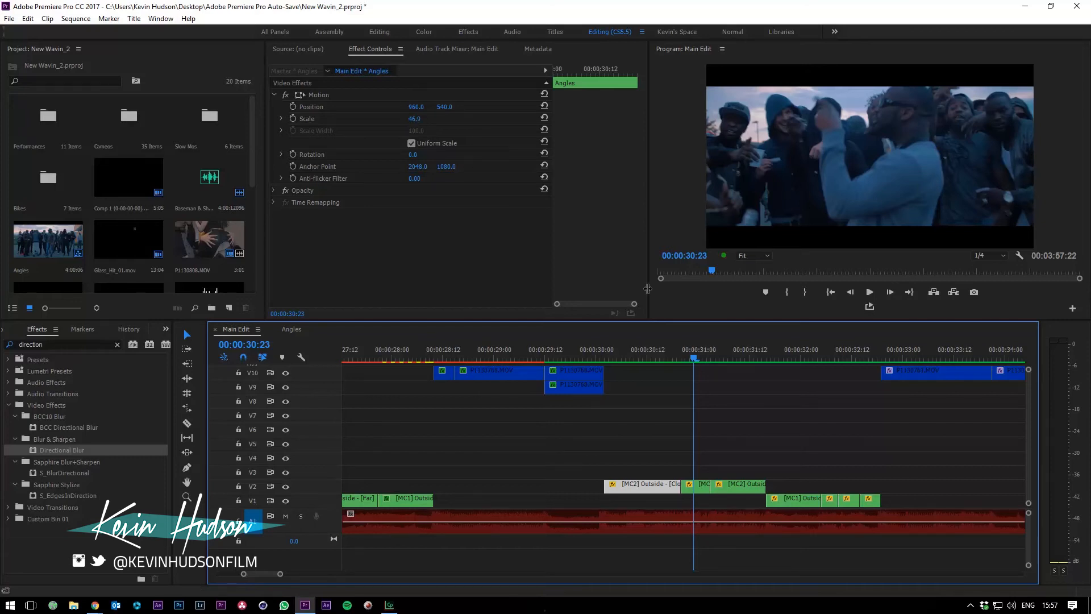
# Select the three adjacent [MC2] Outside clips on V2, compare the frames at 00:00:30:12 and 00:00:30:23, and clear the selection
pyautogui.moveTo(560, 452); pyautogui.dragTo(801, 492)
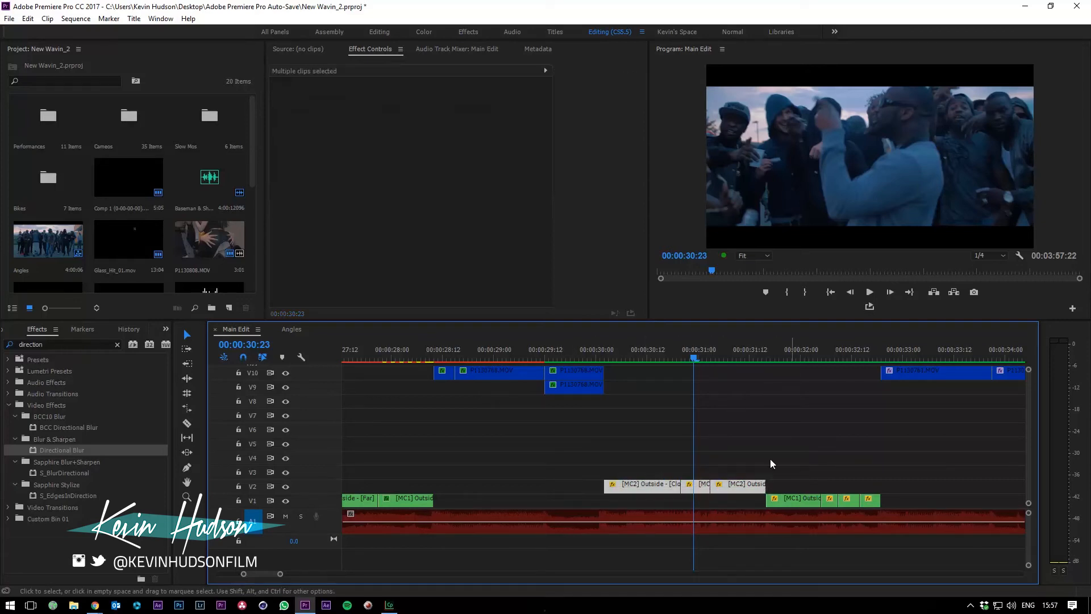
pyautogui.click(646, 351)
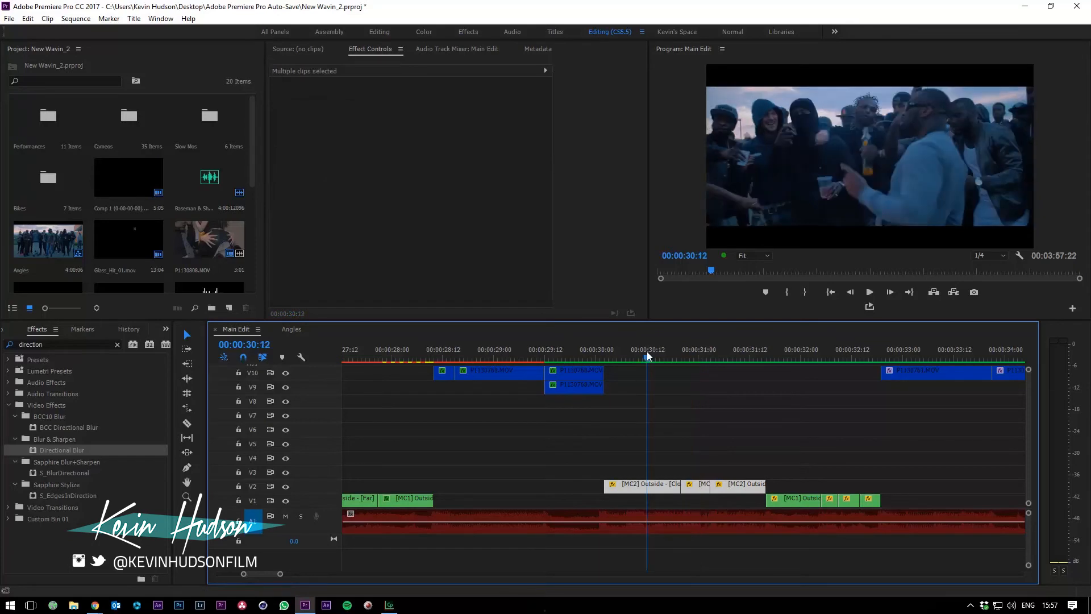
pyautogui.click(687, 347)
pyautogui.click(694, 349)
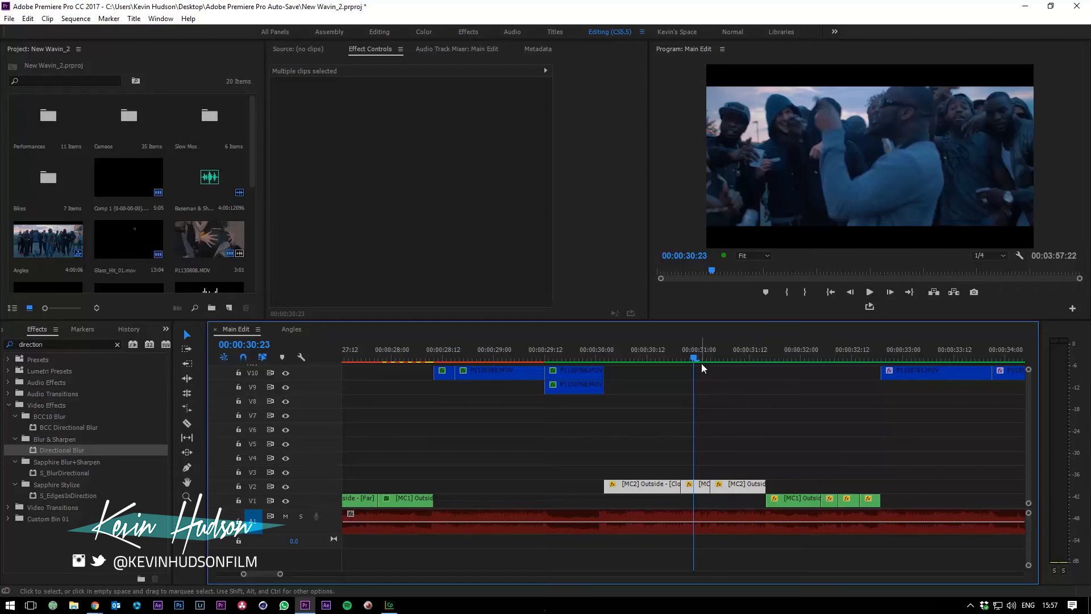
pyautogui.click(730, 410)
# Select the short middle [MC2] Outside - [Close] clip on V2 and play into it from 00:00:30:15
pyautogui.click(695, 484)
pyautogui.click(661, 354)
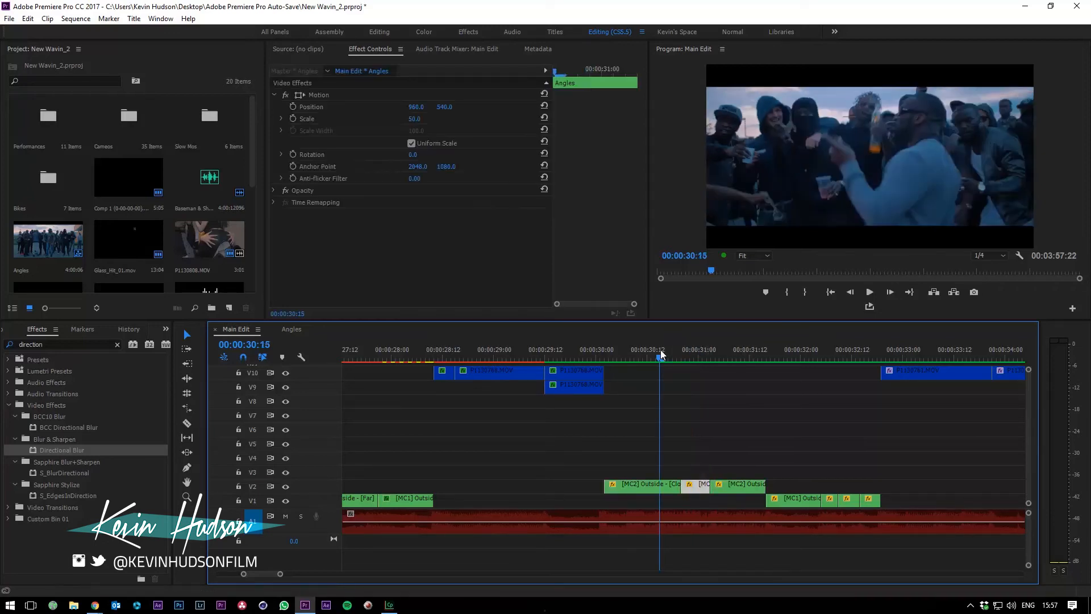
pyautogui.press('space')
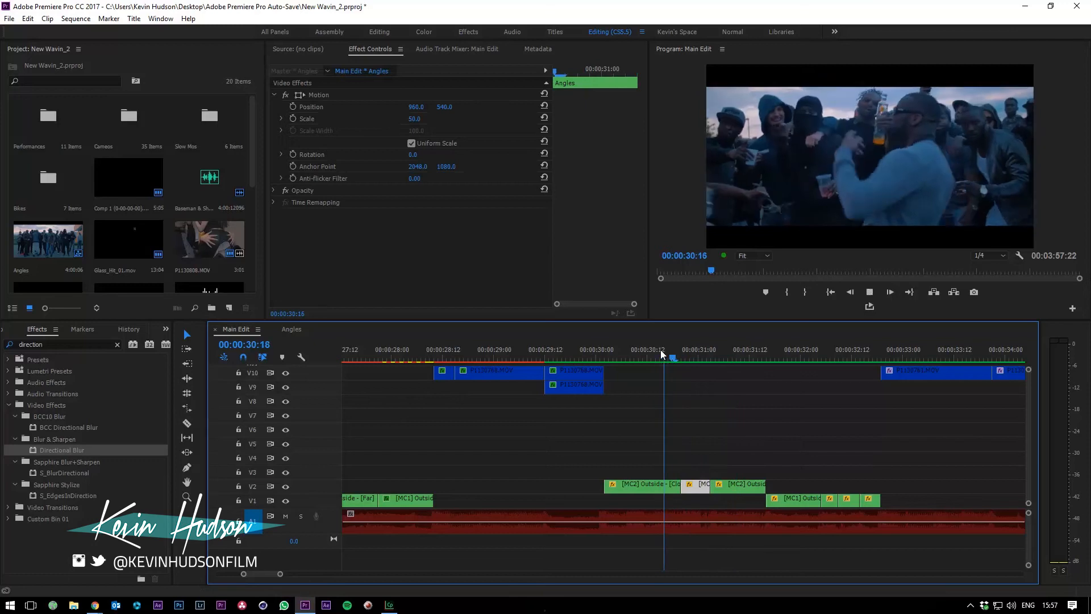
# Replay the jump cut between the [MC2] Outside - [Close] clips on V2 from about 00:00:30:15
pyautogui.click(661, 350)
pyautogui.press('space')
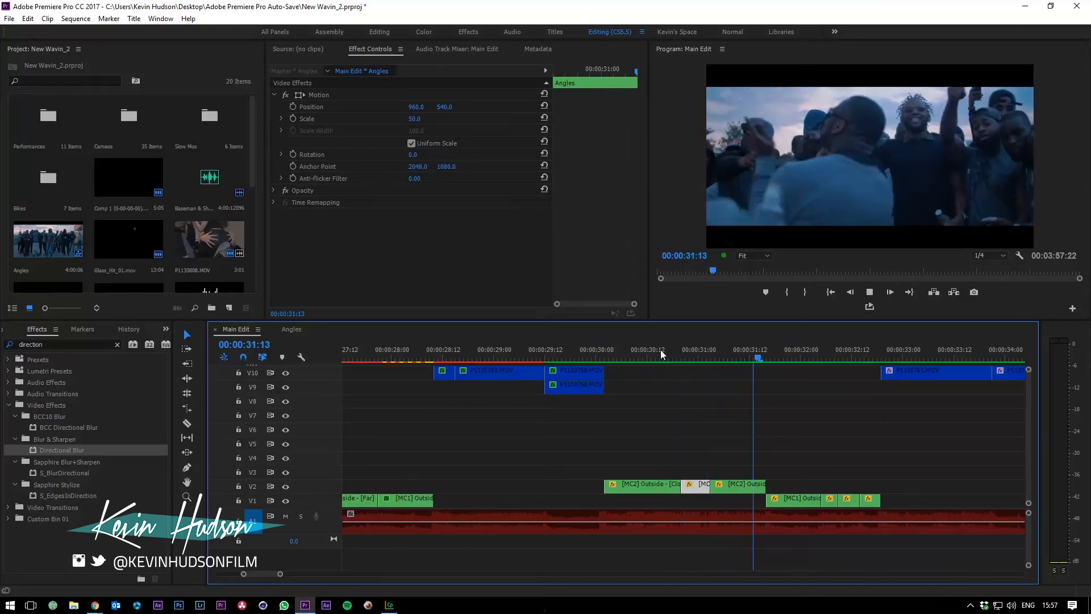
pyautogui.click(660, 351)
pyautogui.press('space')
pyautogui.moveTo(678, 355); pyautogui.dragTo(662, 380)
pyautogui.press('space')
pyautogui.click(642, 353)
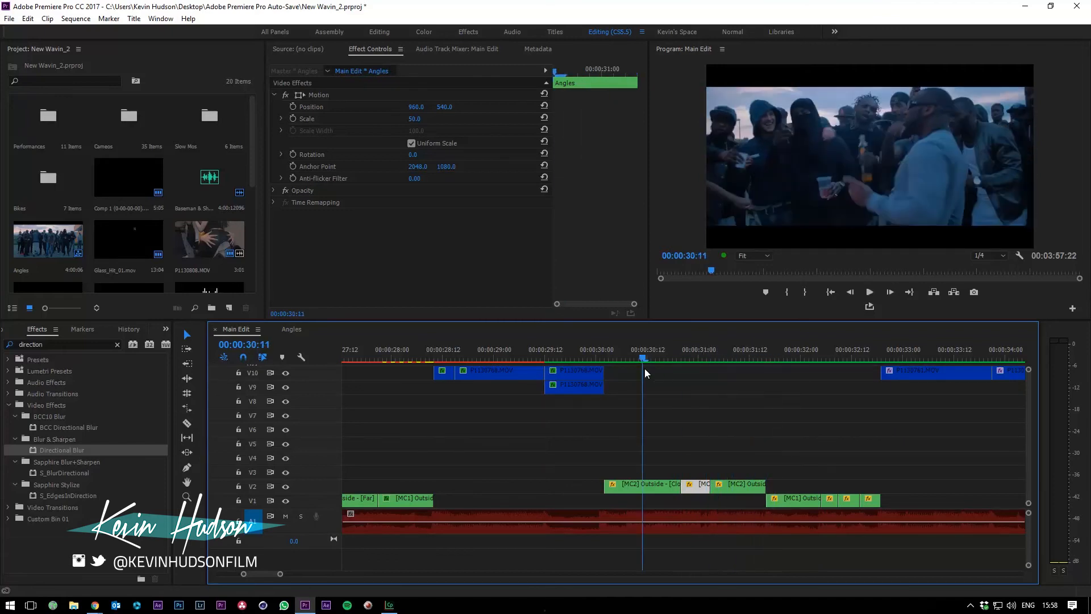
pyautogui.moveTo(691, 354); pyautogui.dragTo(659, 358)
pyautogui.press('space')
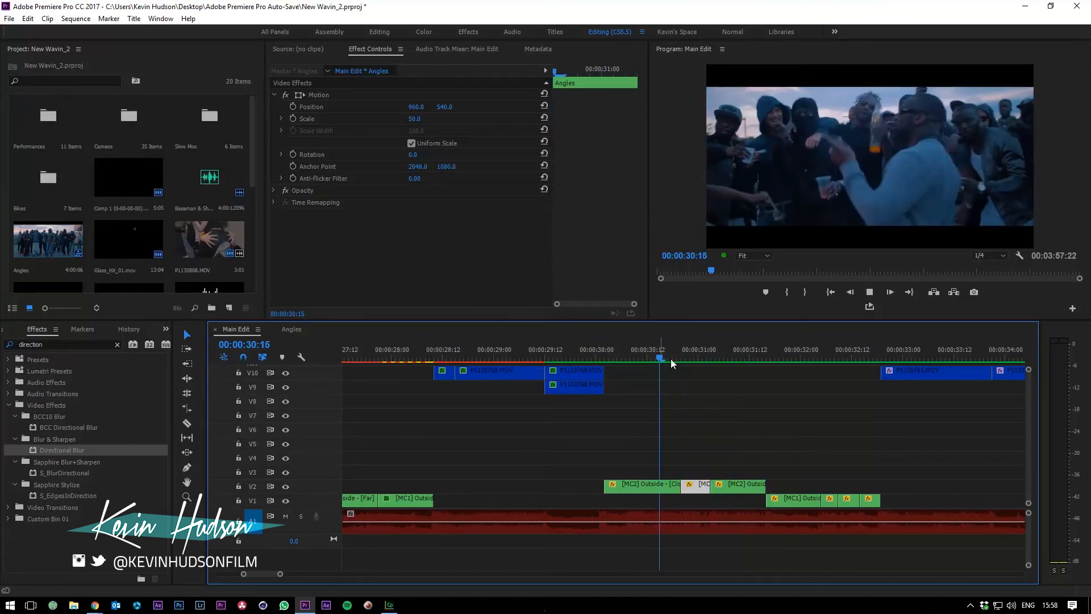
pyautogui.click(675, 357)
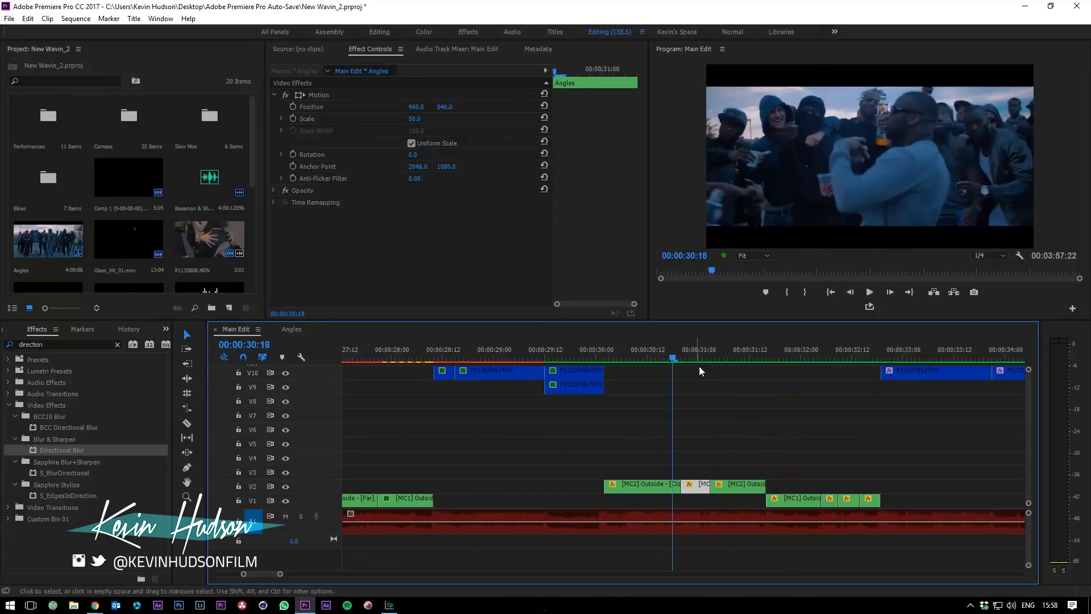
# Play the run of short [MC1] Outside clips on V1 repeatedly from 00:00:31:22 to review their jump cuts
pyautogui.press('-')
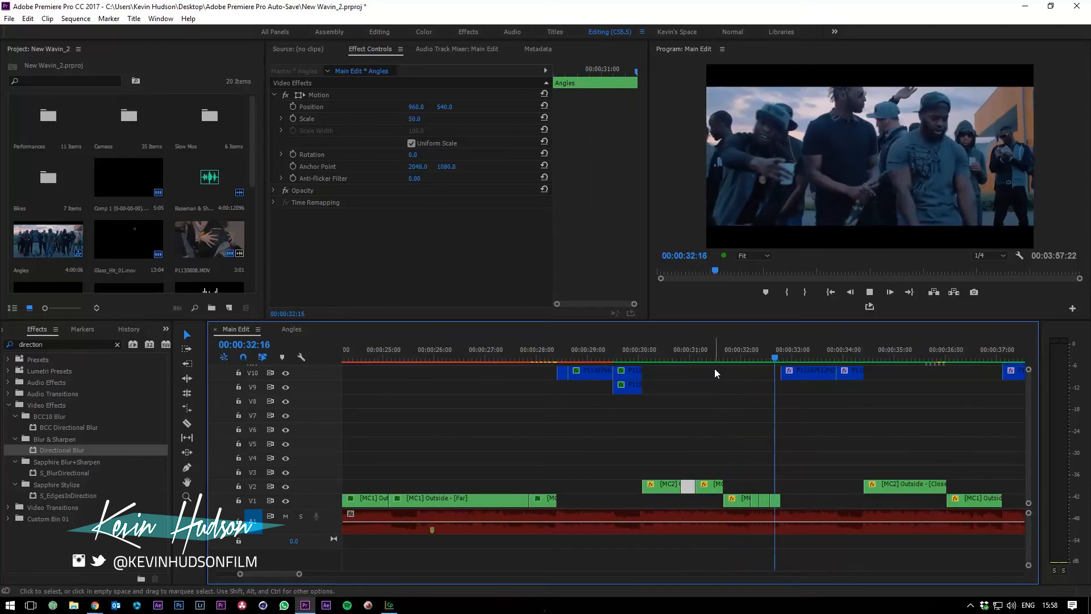
pyautogui.click(738, 354)
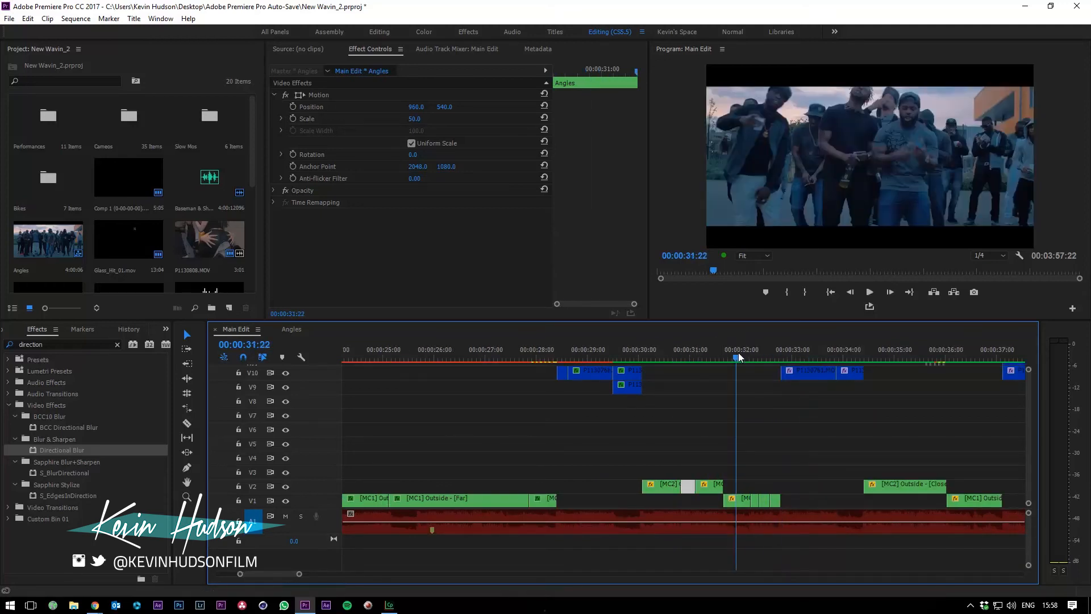
pyautogui.press('=')
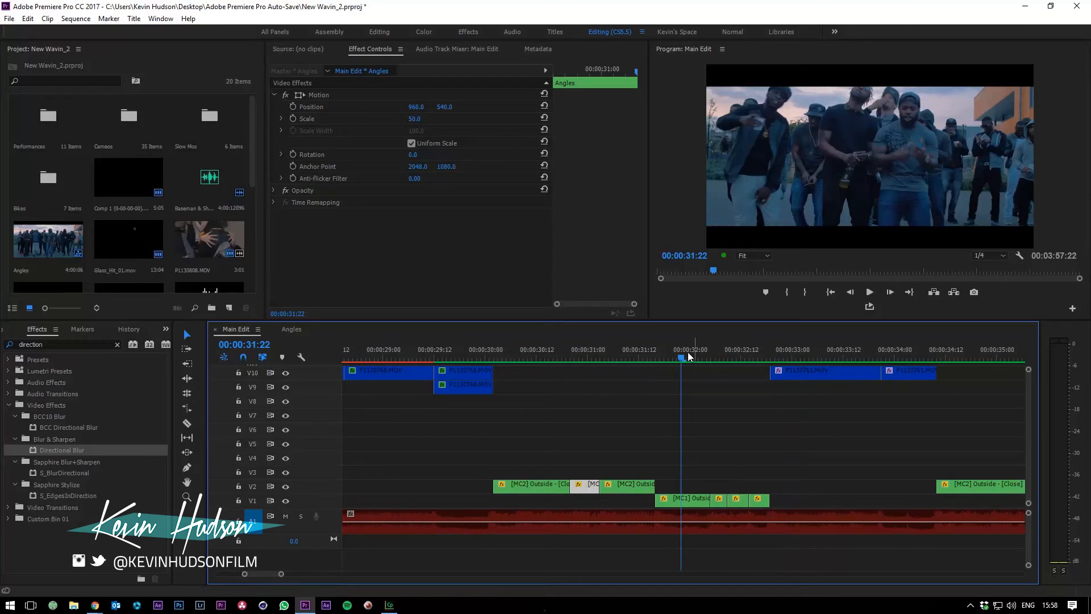
pyautogui.press('space')
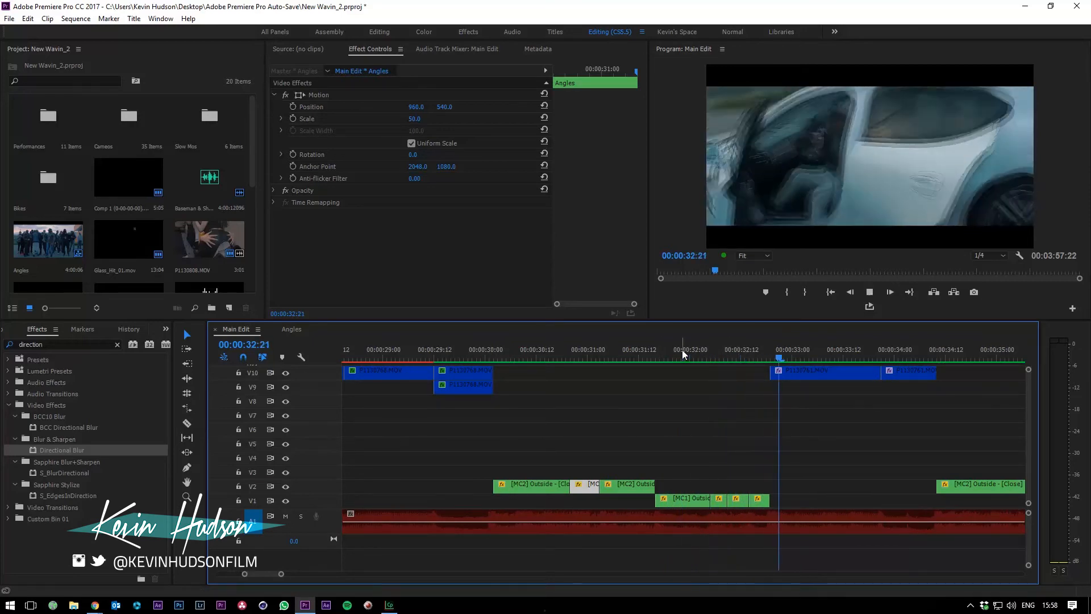
pyautogui.click(683, 350)
pyautogui.press('space')
pyautogui.click(683, 351)
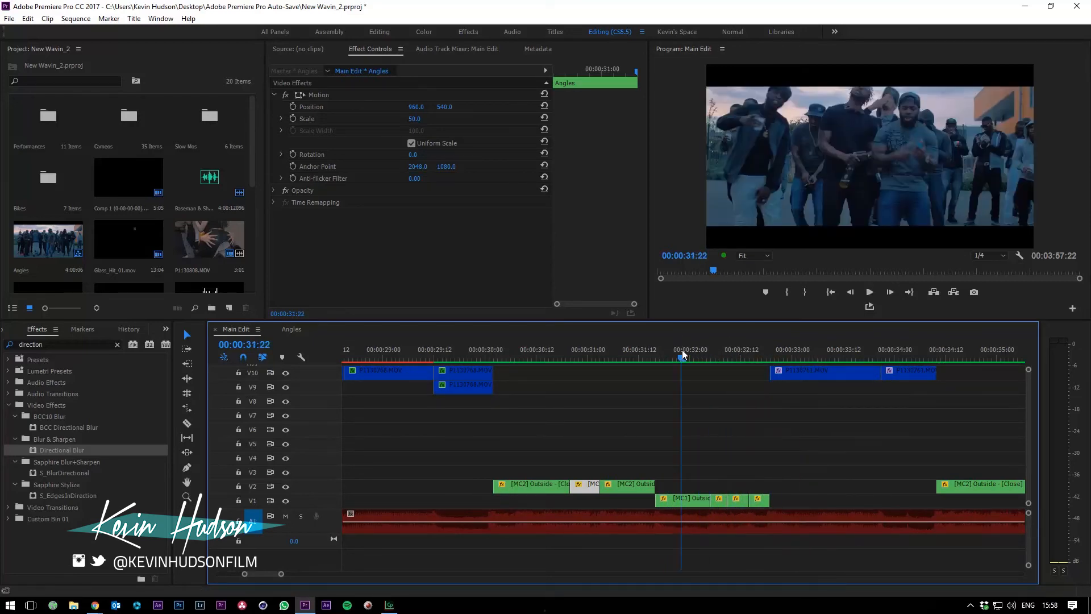
pyautogui.press('space')
pyautogui.click(682, 351)
pyautogui.press('space')
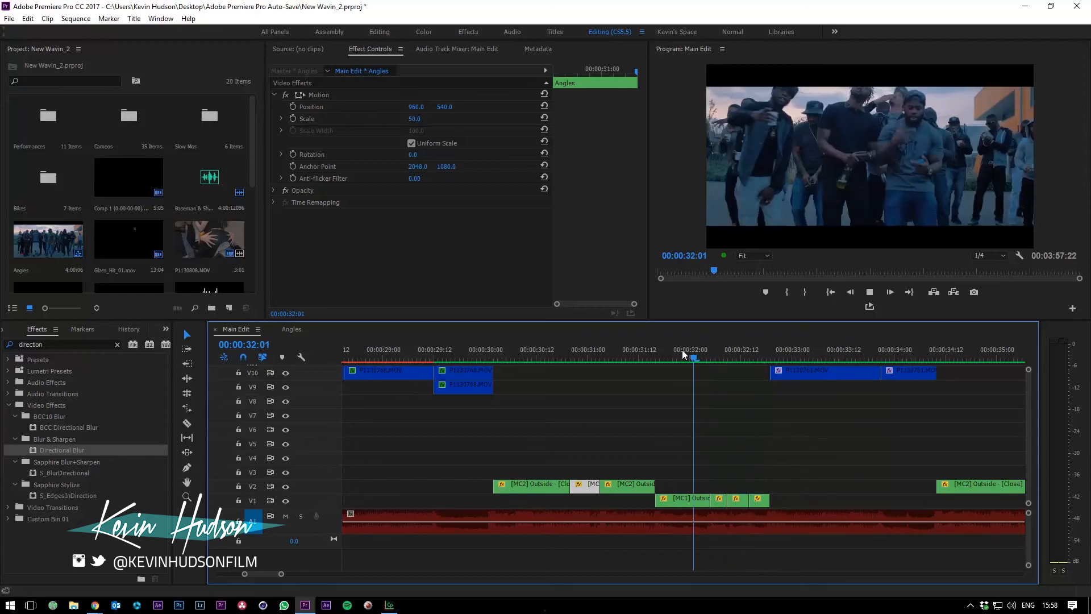
pyautogui.click(682, 351)
pyautogui.press('space')
pyautogui.press('space')
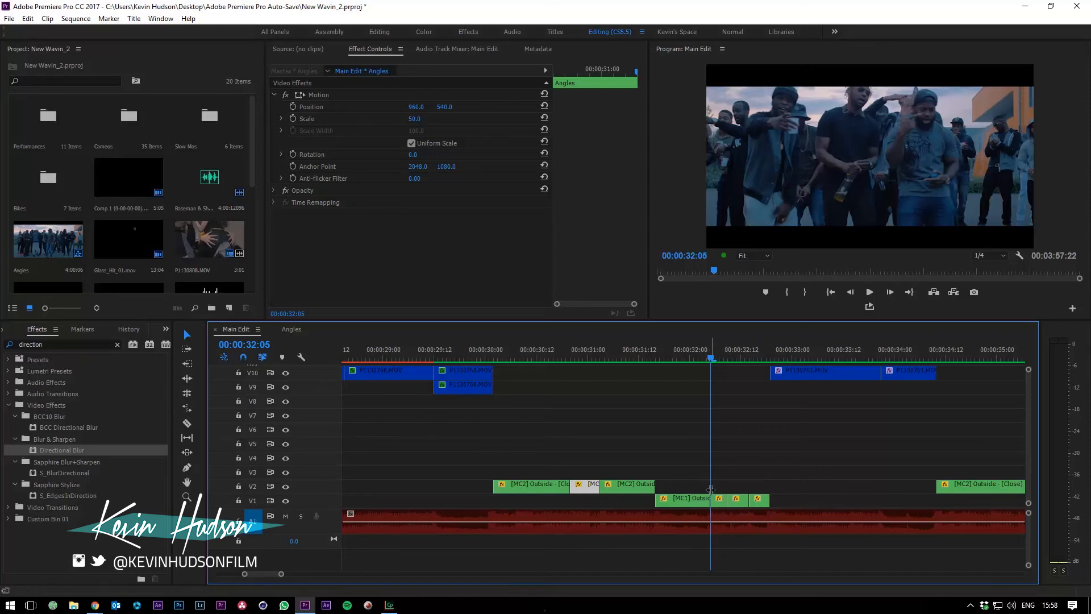
# Place the playhead at 00:00:32:05 and slip the second [MC1] Outside clip on V1 with the Slip tool
pyautogui.click(703, 354)
pyautogui.click(710, 350)
pyautogui.press('c')
pyautogui.press('y')
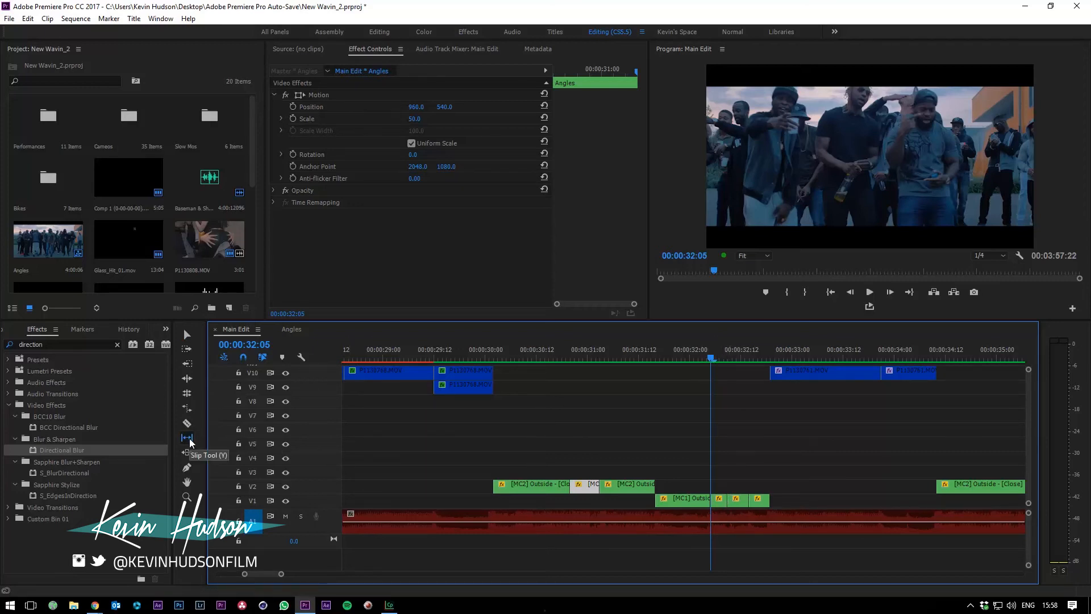
pyautogui.moveTo(717, 506); pyautogui.dragTo(705, 509)
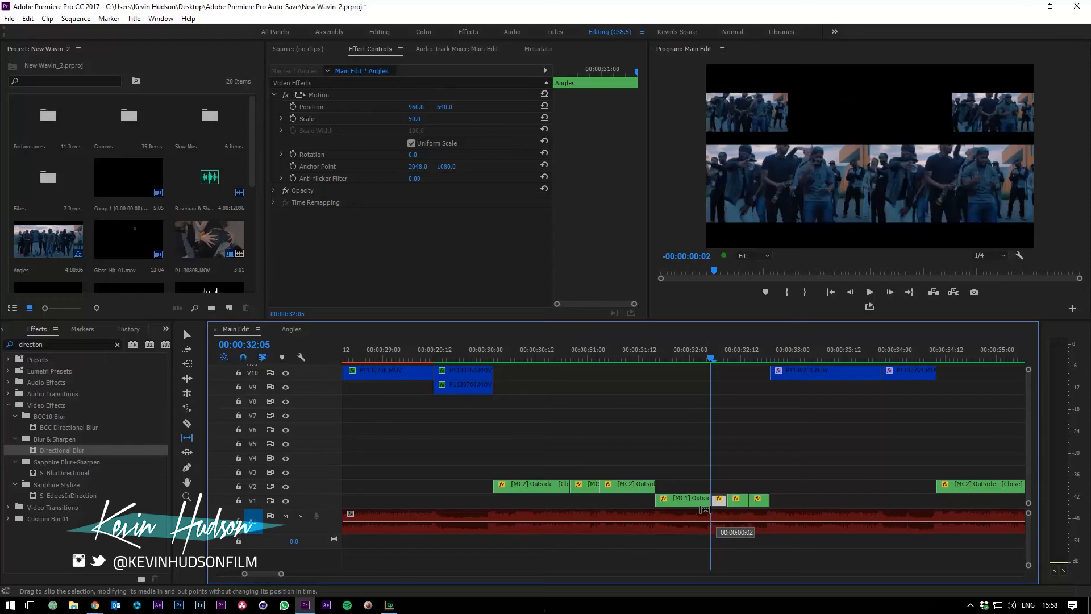
pyautogui.moveTo(703, 510); pyautogui.dragTo(698, 512)
# Slip the footage of the third and fourth short [MC1] Outside clips on V1, checking the third at 00:00:32:11
pyautogui.click(739, 358)
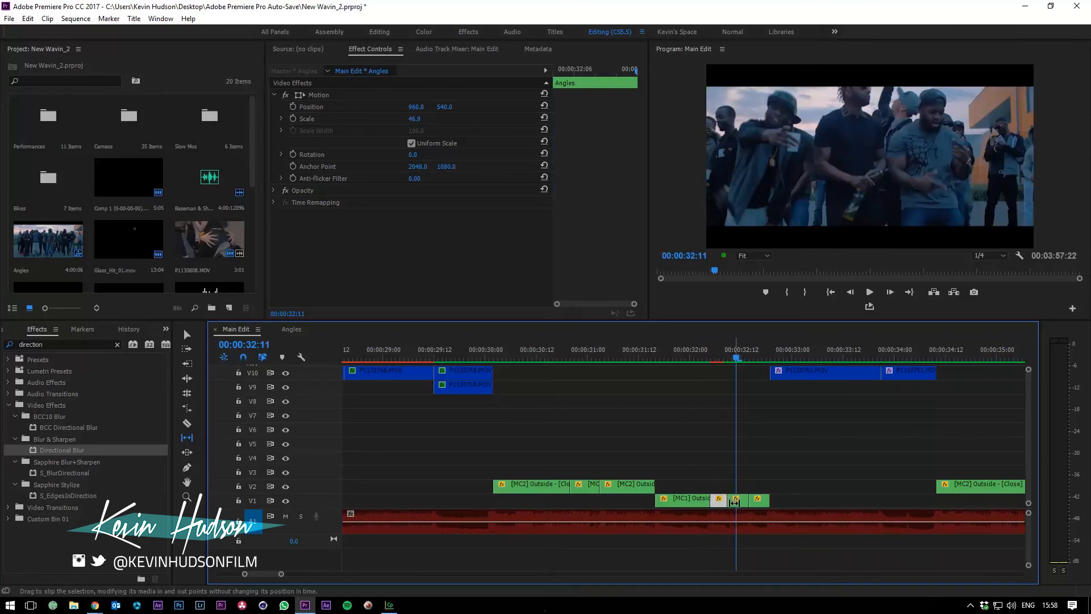
pyautogui.moveTo(742, 505); pyautogui.dragTo(716, 508)
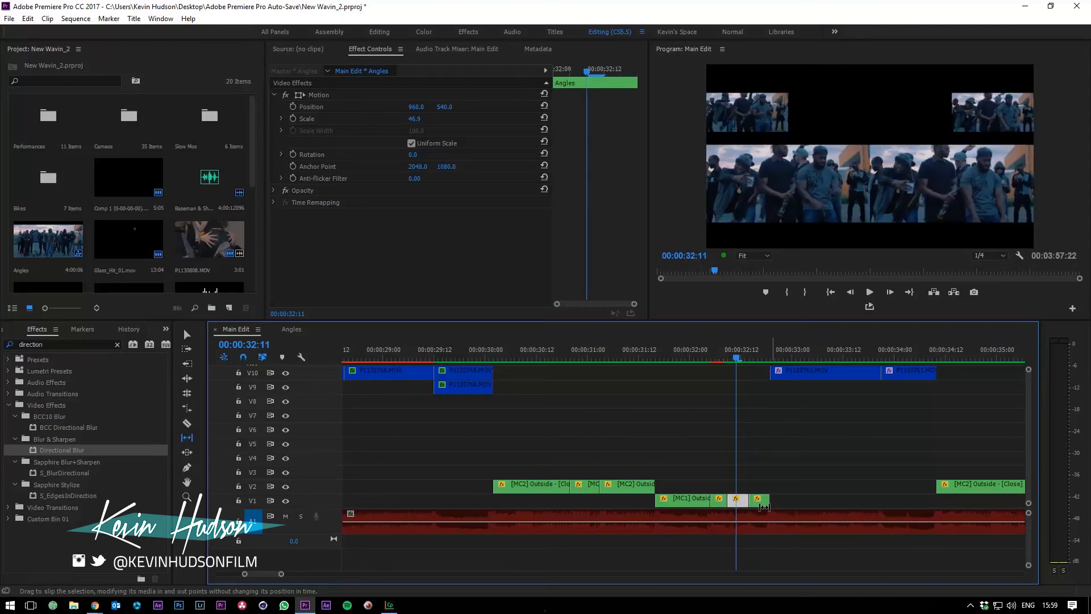
pyautogui.click(751, 361)
pyautogui.moveTo(764, 502); pyautogui.dragTo(732, 508)
# Play back the slipped [MC1] Outside clips on V1 repeatedly from around 00:00:31:23 to judge the jump cuts
pyautogui.click(694, 348)
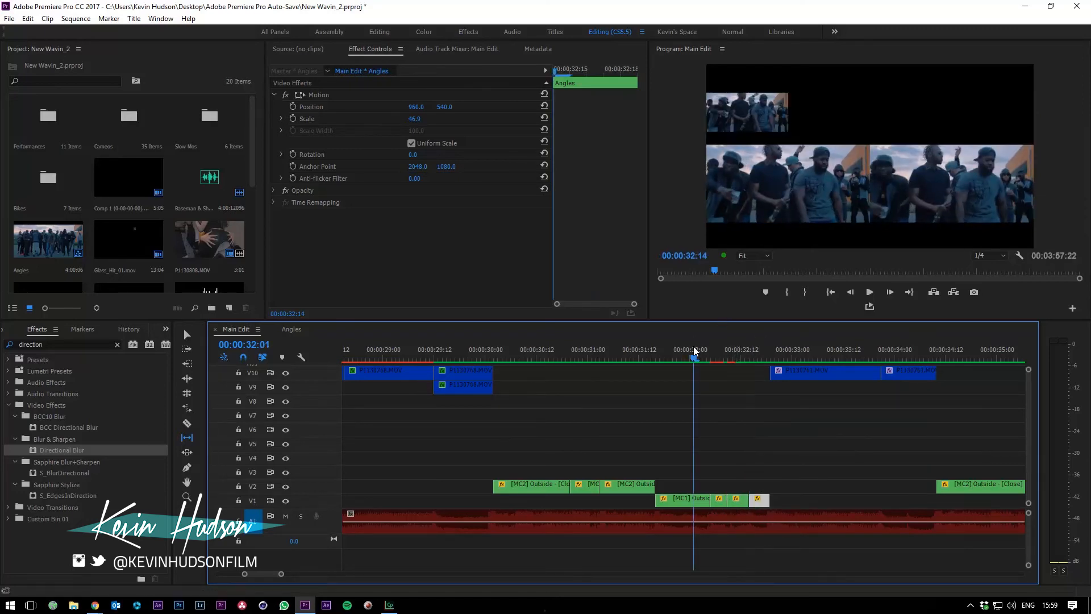
pyautogui.press('space')
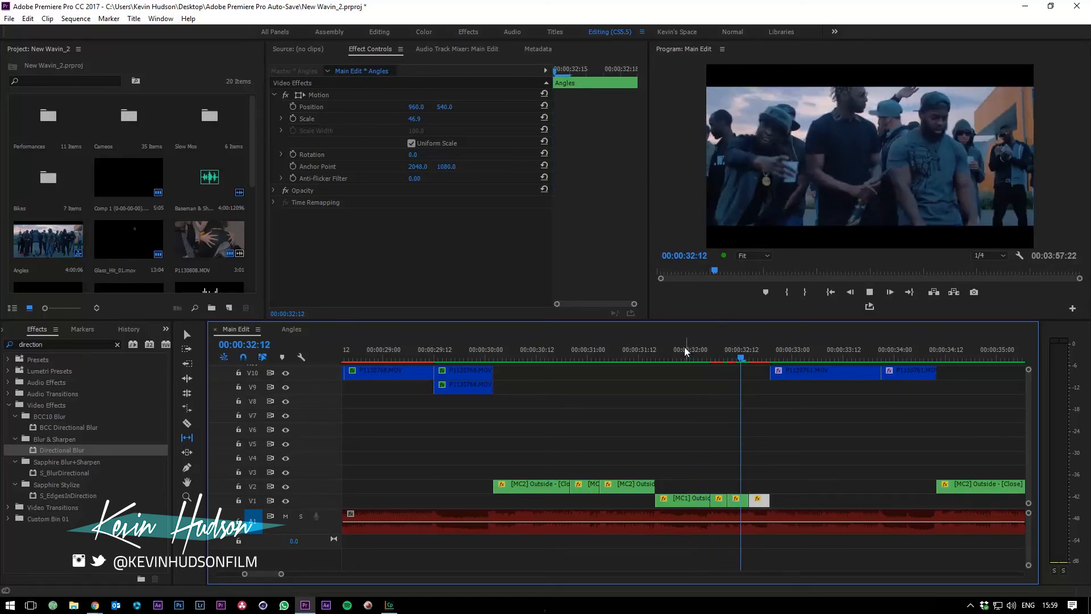
pyautogui.click(684, 348)
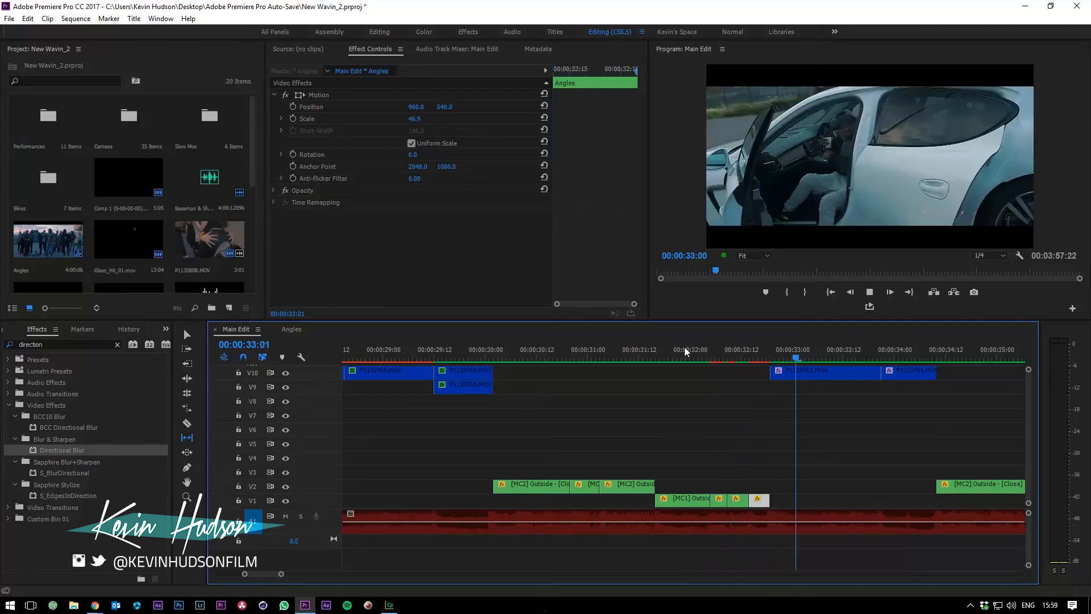
pyautogui.click(684, 348)
pyautogui.click(684, 348)
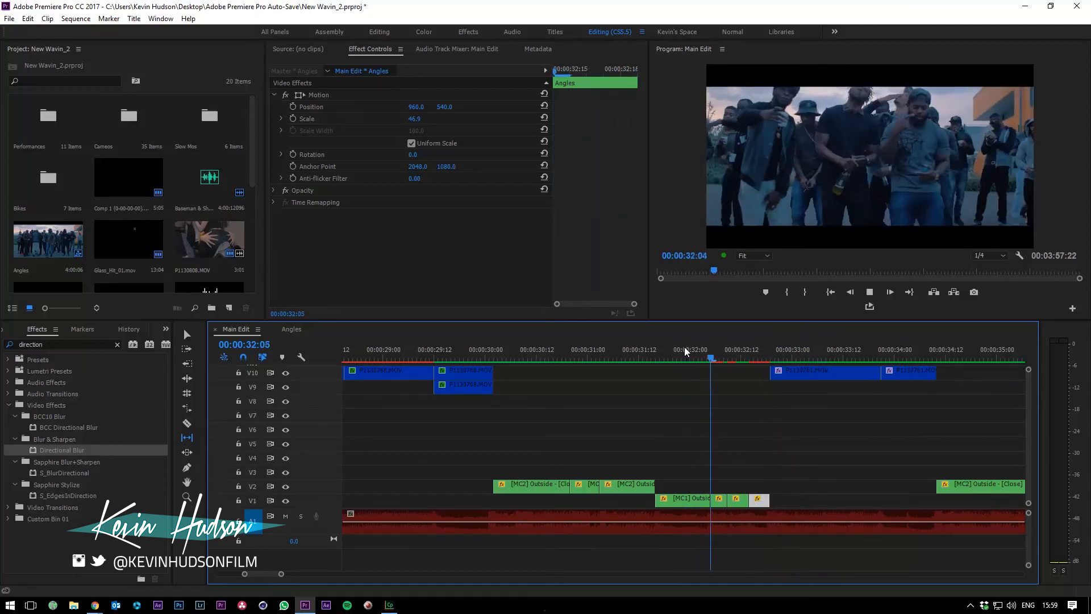
pyautogui.press('space')
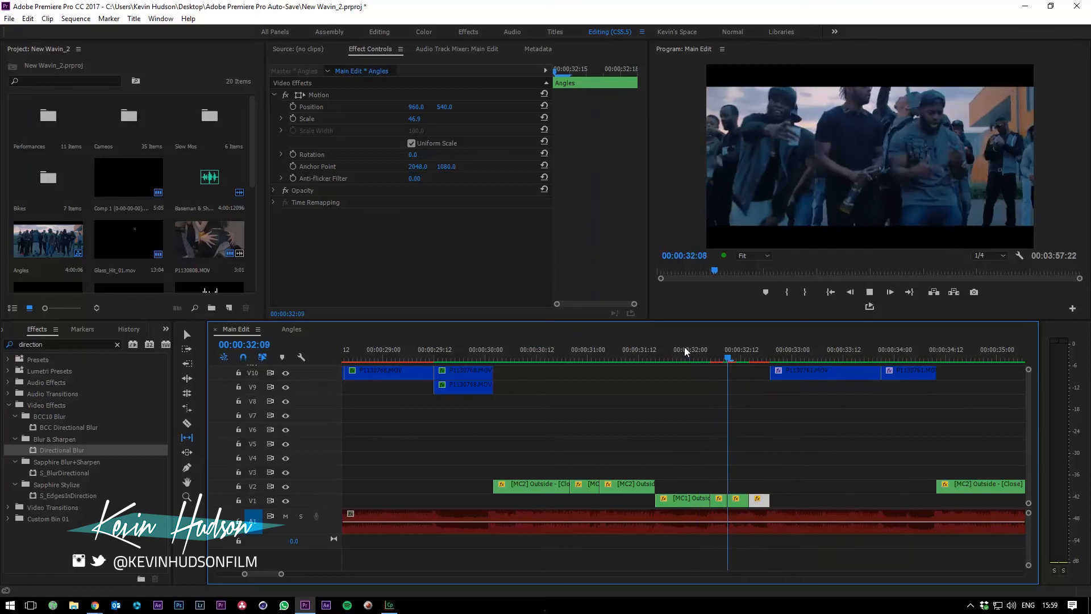
pyautogui.click(684, 348)
pyautogui.press('space')
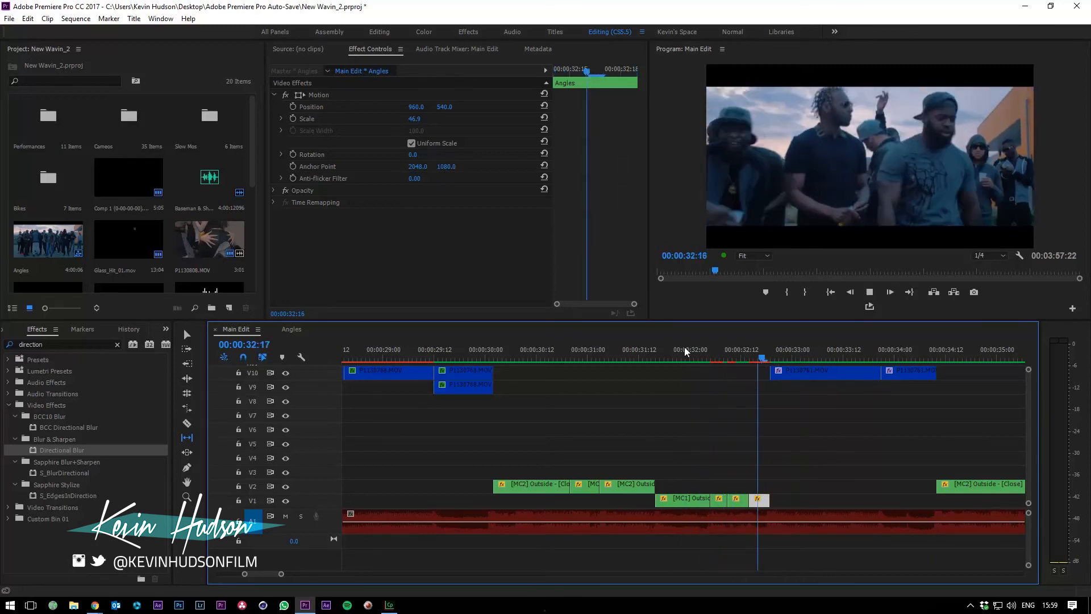
pyautogui.click(684, 348)
pyautogui.press('space')
pyautogui.click(685, 348)
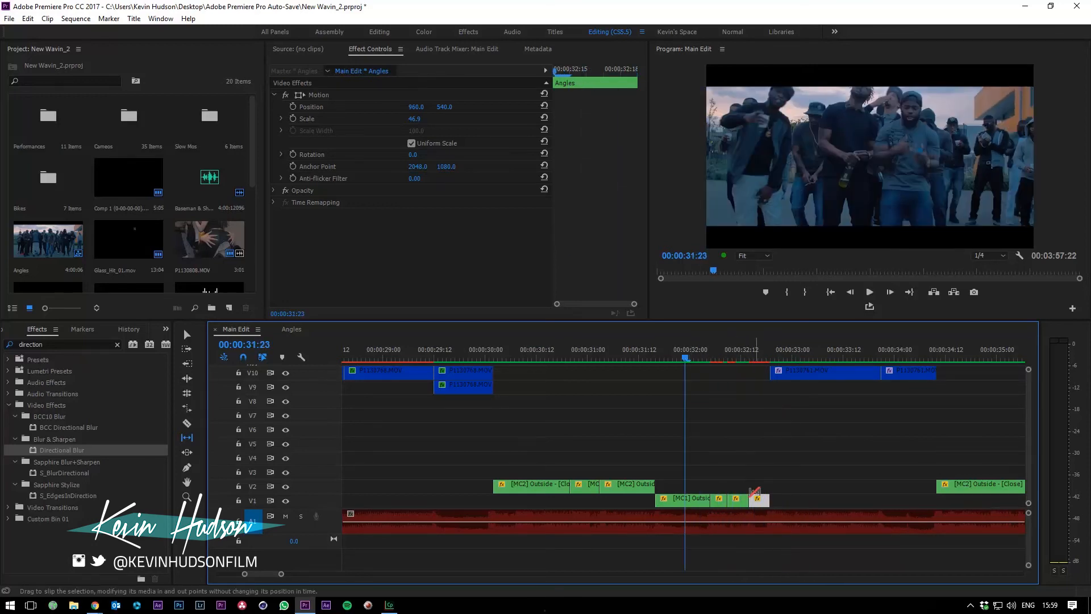
pyautogui.click(702, 349)
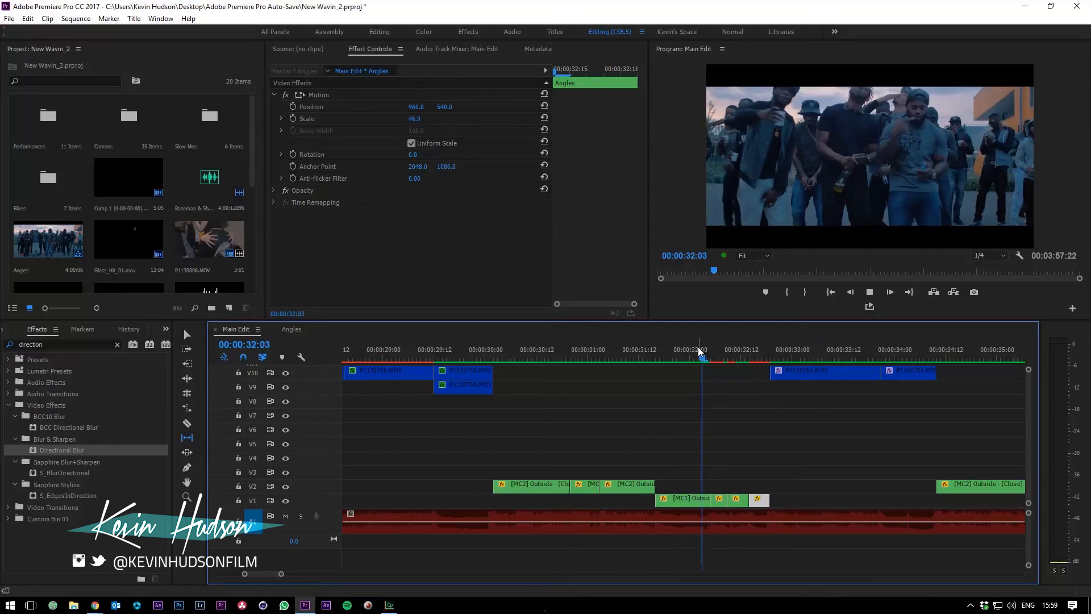
pyautogui.press('space')
pyautogui.click(699, 349)
pyautogui.press('space')
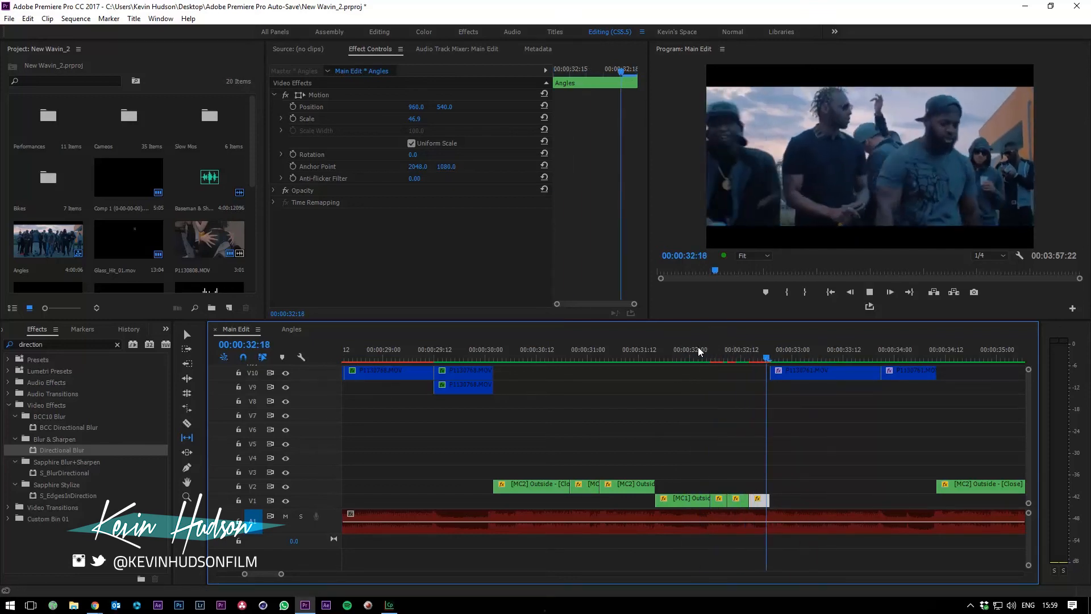
# Examine the transitions into the two V10 car clips at 00:00:32:19 and 00:00:33:21, playing on from each cut
pyautogui.click(729, 357)
pyautogui.moveTo(730, 361); pyautogui.dragTo(772, 383)
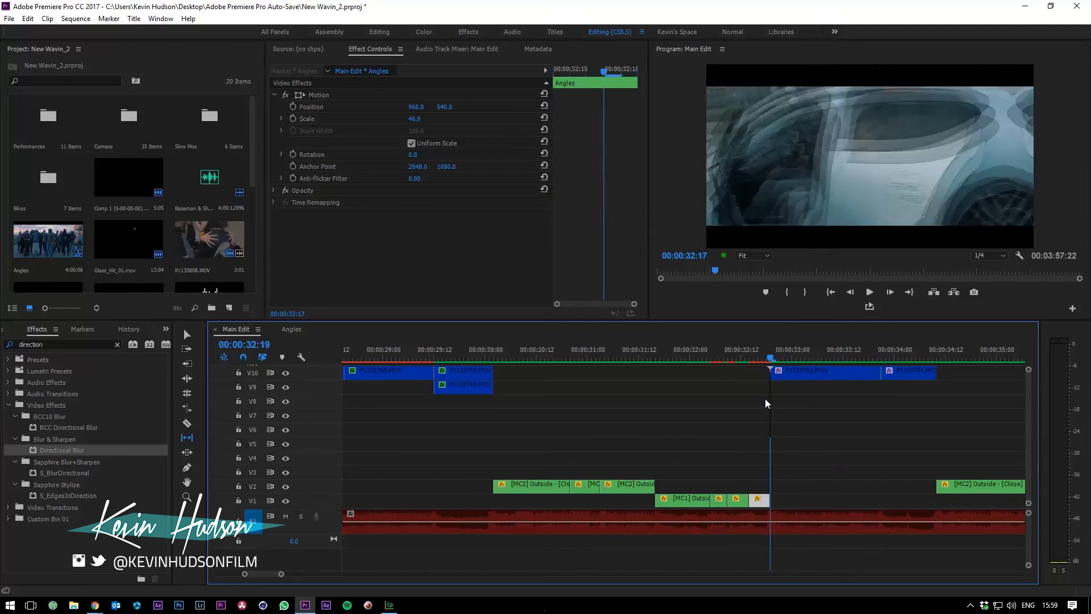
pyautogui.press('space')
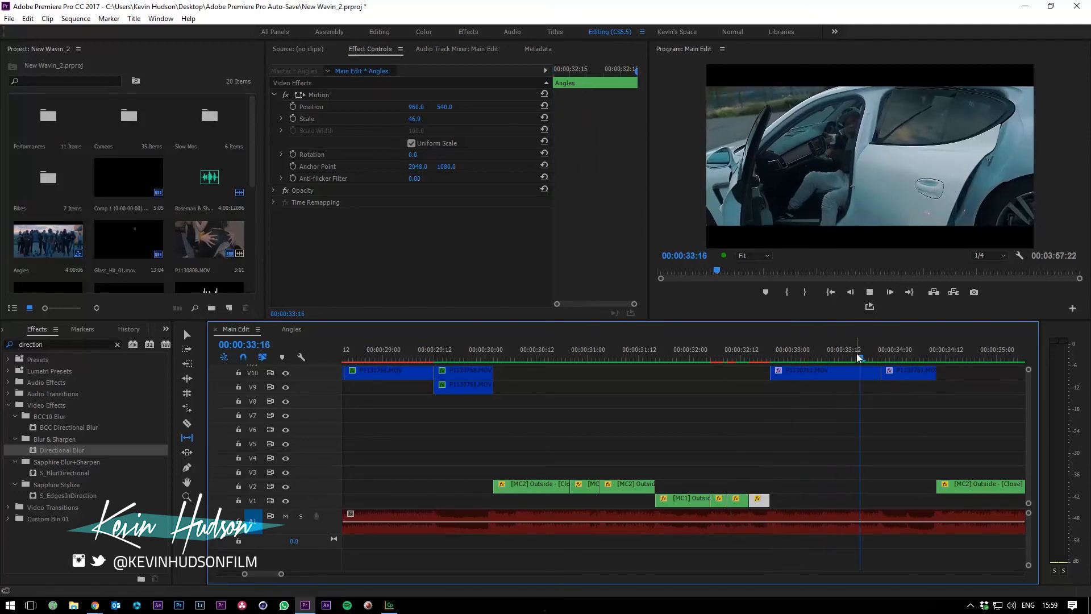
pyautogui.moveTo(856, 358); pyautogui.dragTo(885, 356)
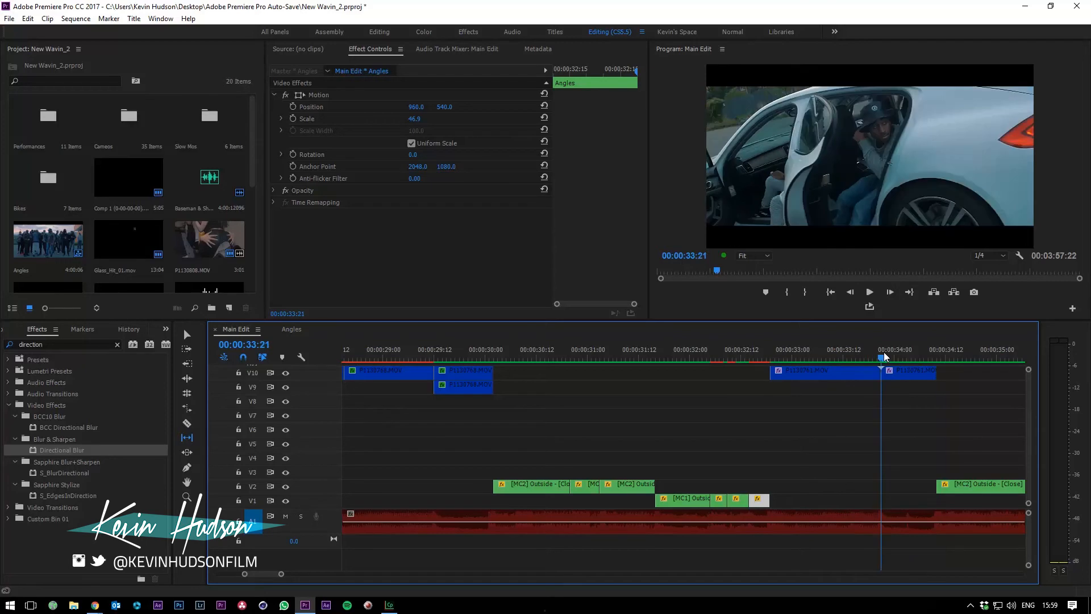
pyautogui.press('space')
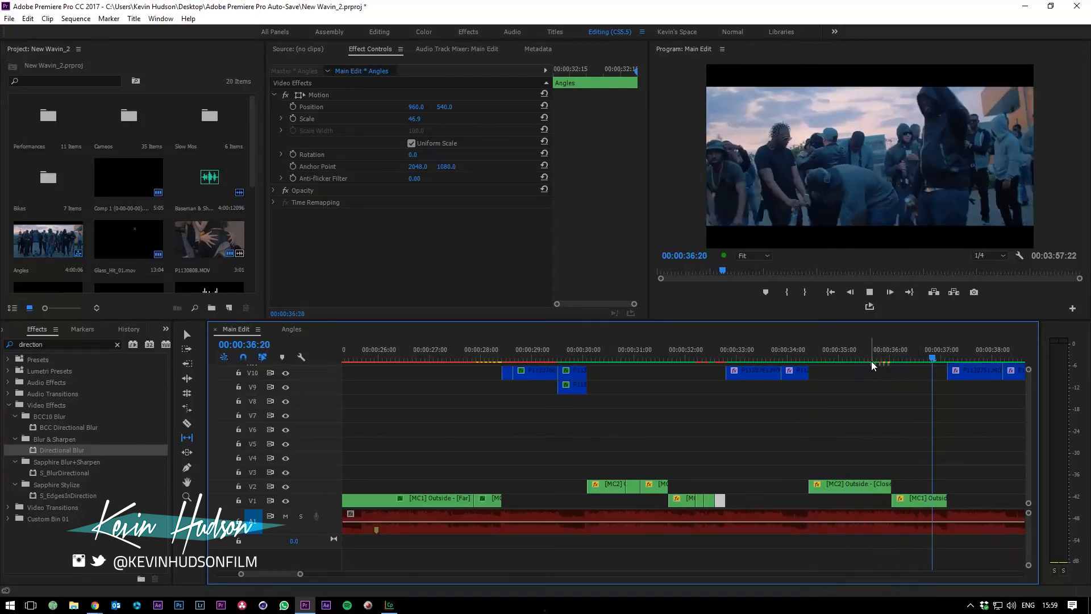
# Locate the blurred transition at 00:00:37:03, where the short orange clip sits on V12, and examine its frames
pyautogui.press('-')
pyautogui.click(816, 351)
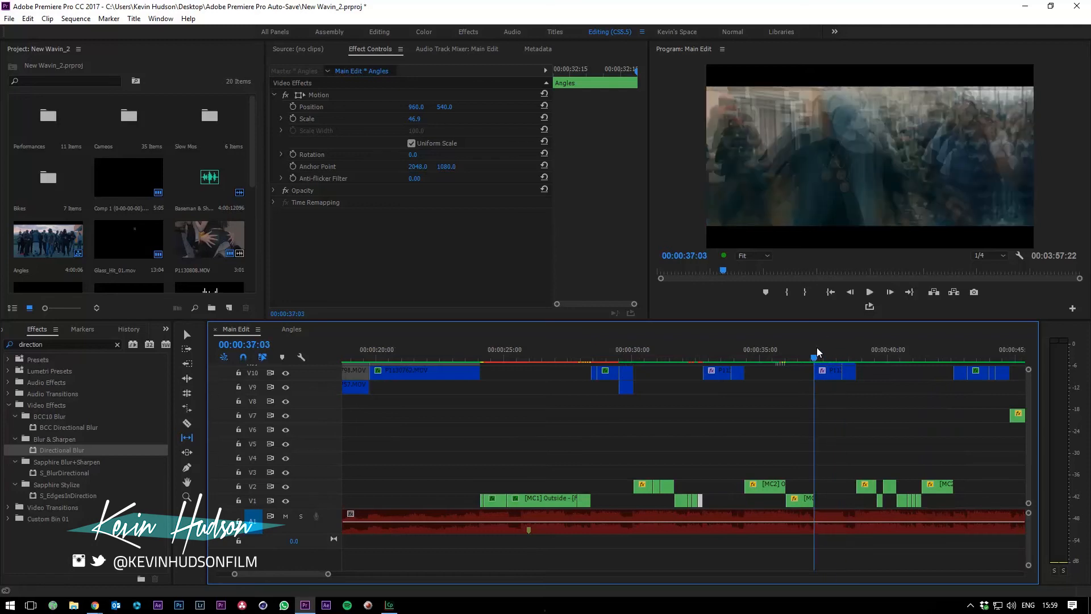
pyautogui.scroll(3, 1030, 409)
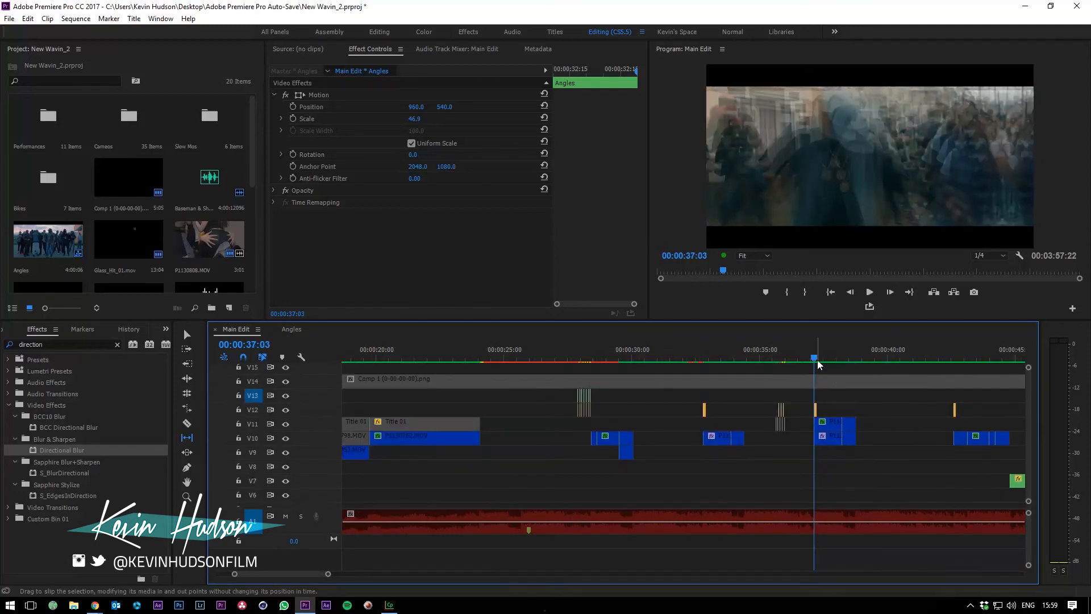
pyautogui.press('=')
pyautogui.press('=')
pyautogui.press('space')
pyautogui.moveTo(694, 357); pyautogui.dragTo(678, 362)
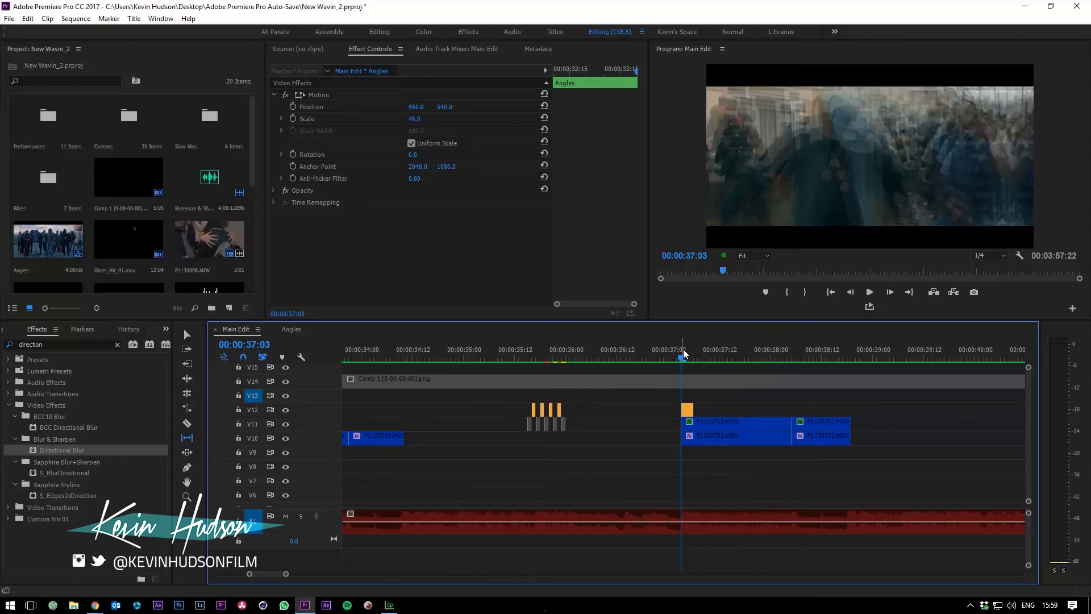
pyautogui.press('space')
pyautogui.moveTo(682, 357); pyautogui.dragTo(675, 359)
# Replay the transition into the stacked V10 and V11 clips from 00:00:36:23
pyautogui.click(665, 353)
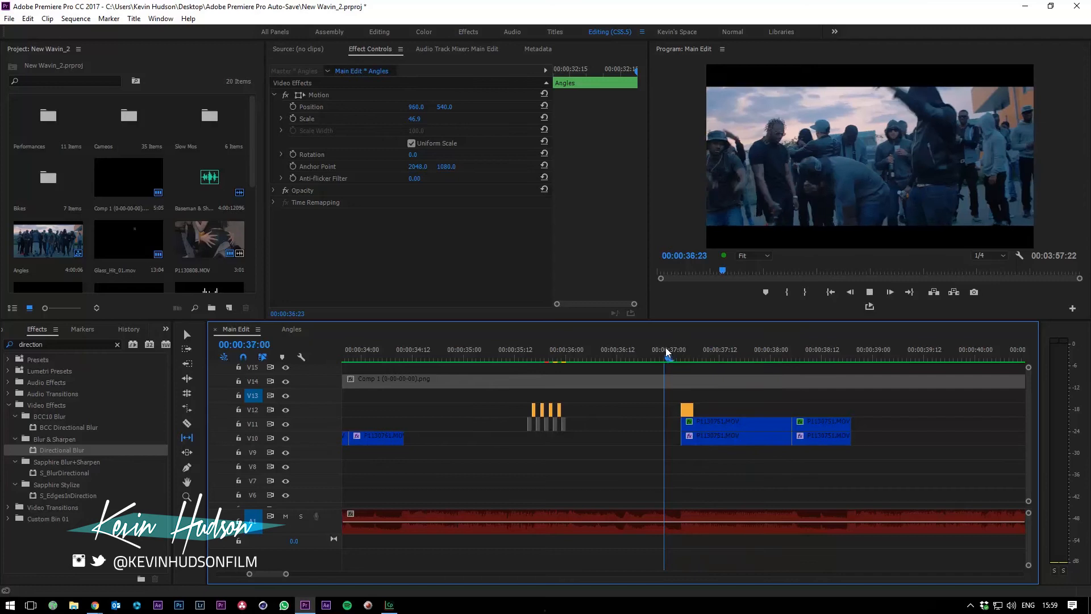
pyautogui.click(666, 353)
pyautogui.press('space')
pyautogui.click(666, 352)
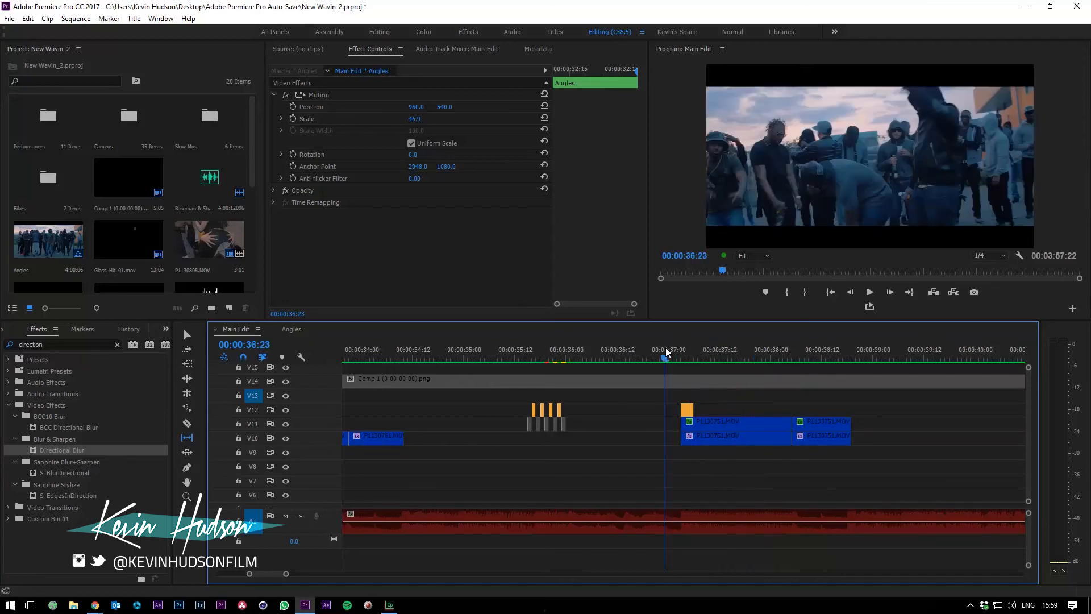
pyautogui.press('-')
pyautogui.press('space')
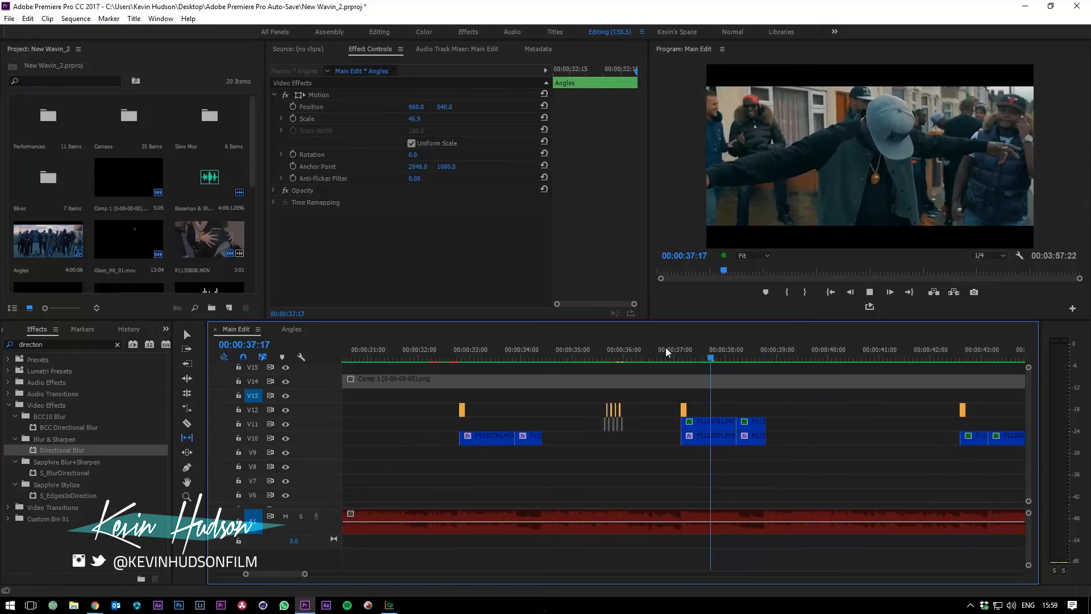
# Locate the alternating one-frame clips on V11 and V12 around 00:00:35:15 and scrub through their frames
pyautogui.click(602, 351)
pyautogui.press('=')
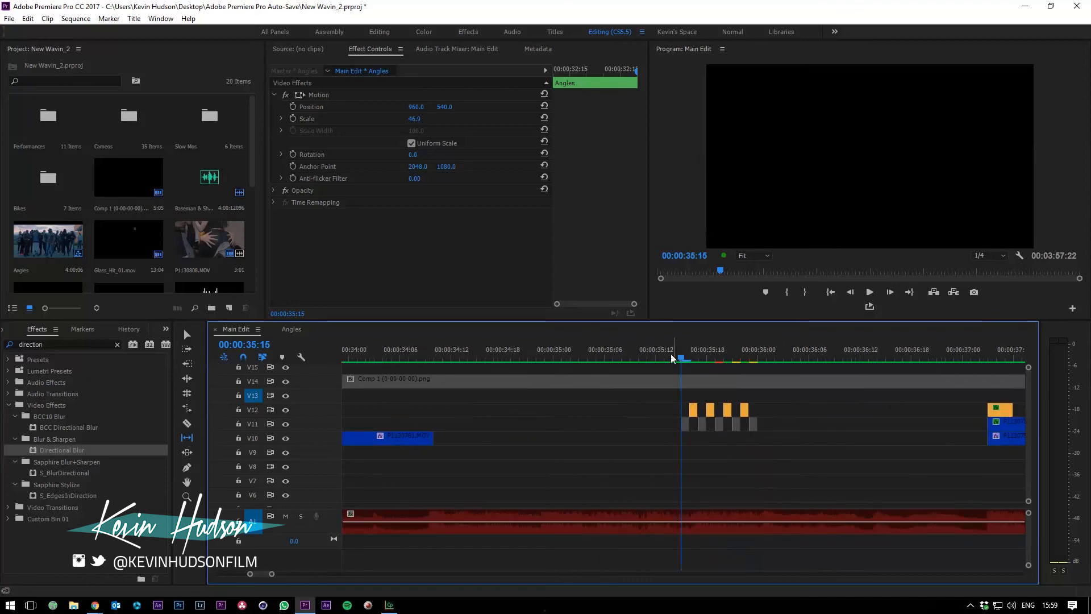
pyautogui.moveTo(670, 353); pyautogui.dragTo(694, 366)
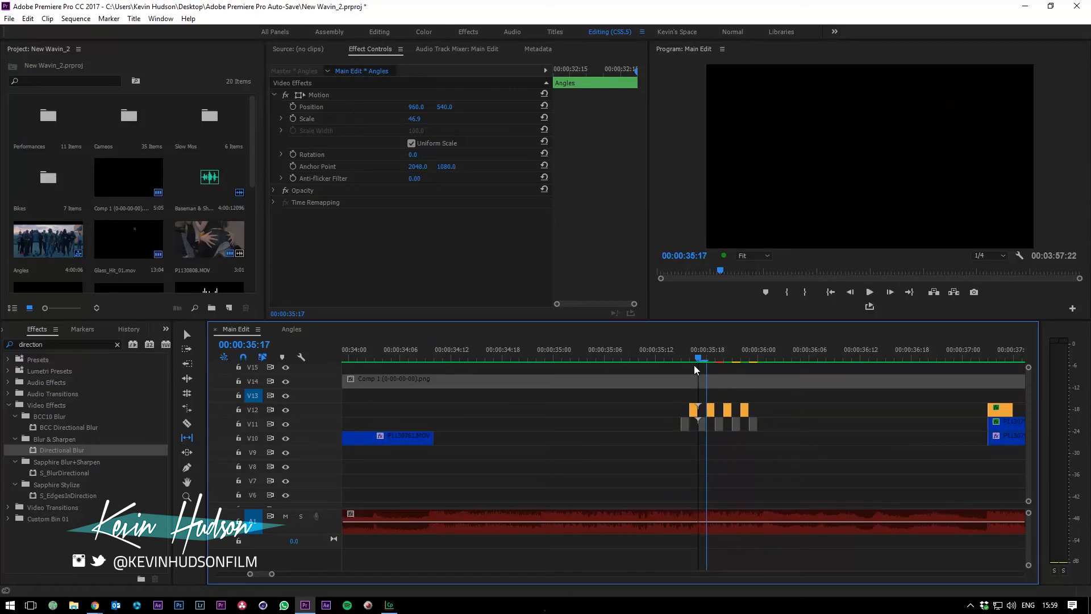
pyautogui.press('=')
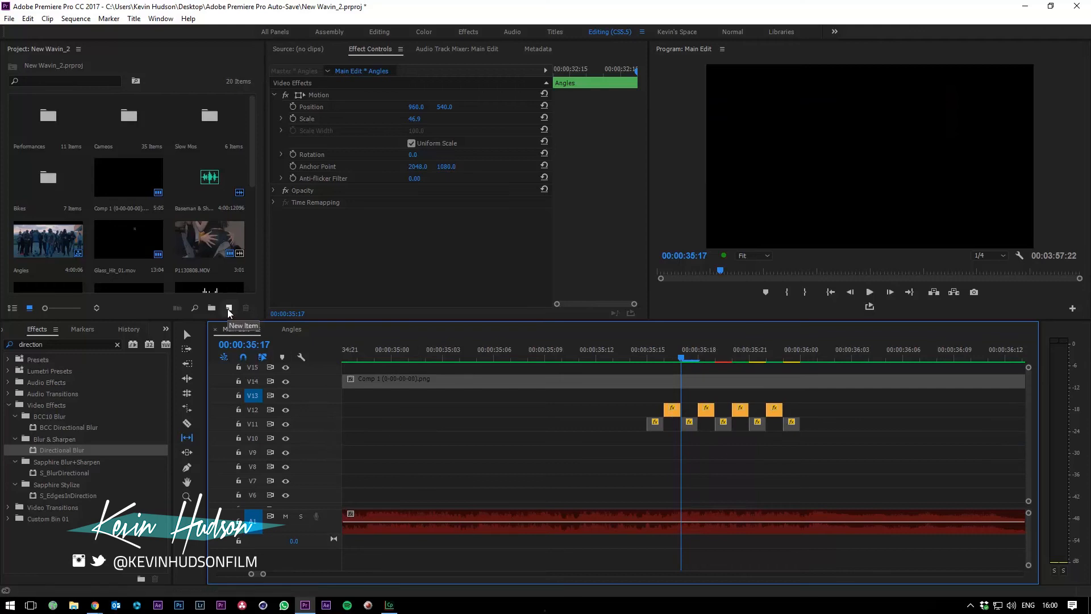
# Create a new black (000000) color matte with the default name Color Matte
pyautogui.click(229, 308)
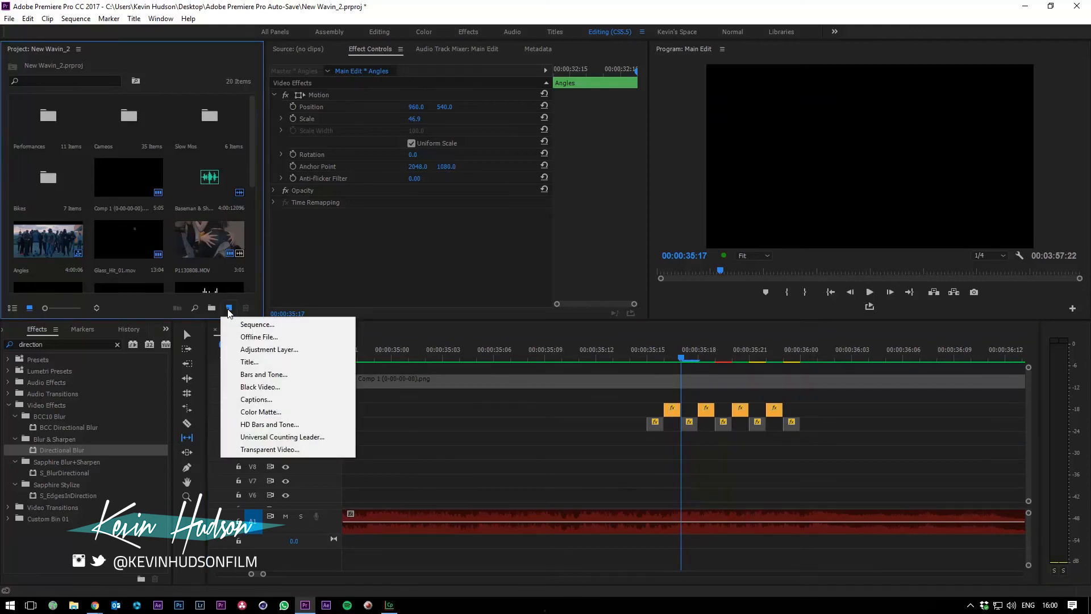
pyautogui.click(256, 412)
pyautogui.click(565, 344)
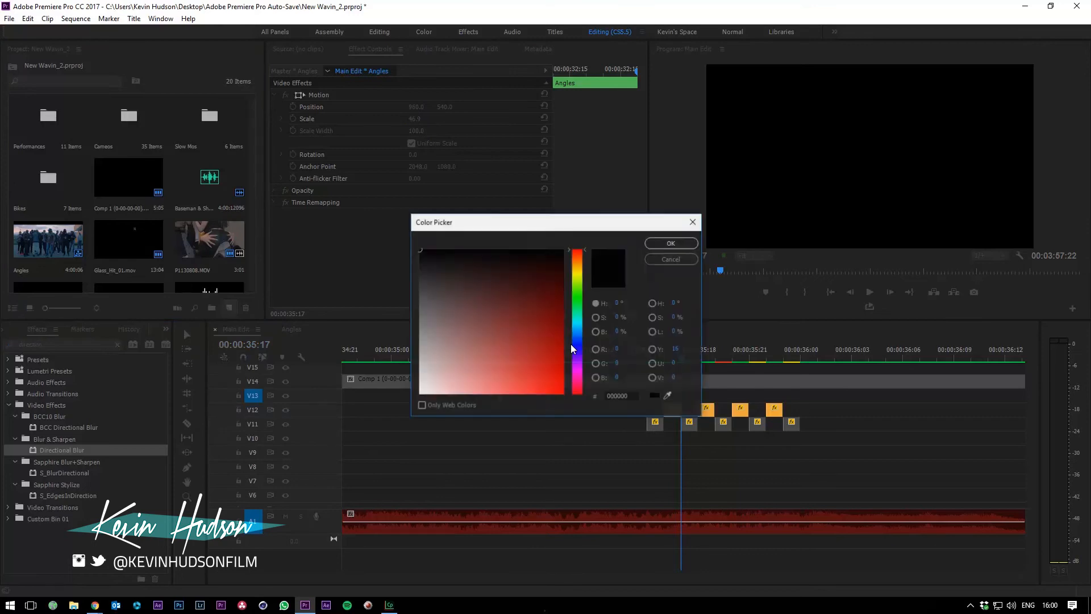
pyautogui.click(692, 244)
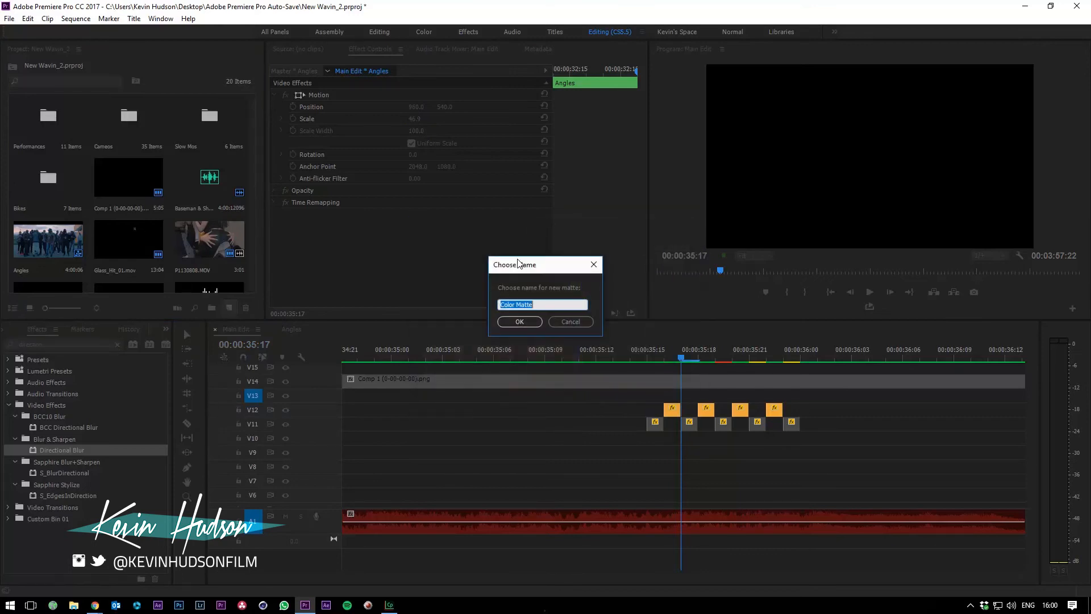
pyautogui.click(526, 322)
# Place the new Color Matte on V9 beneath the alternating clips around 00:00:35:17
pyautogui.moveTo(202, 268); pyautogui.dragTo(391, 454)
pyautogui.press('-')
pyautogui.press('-')
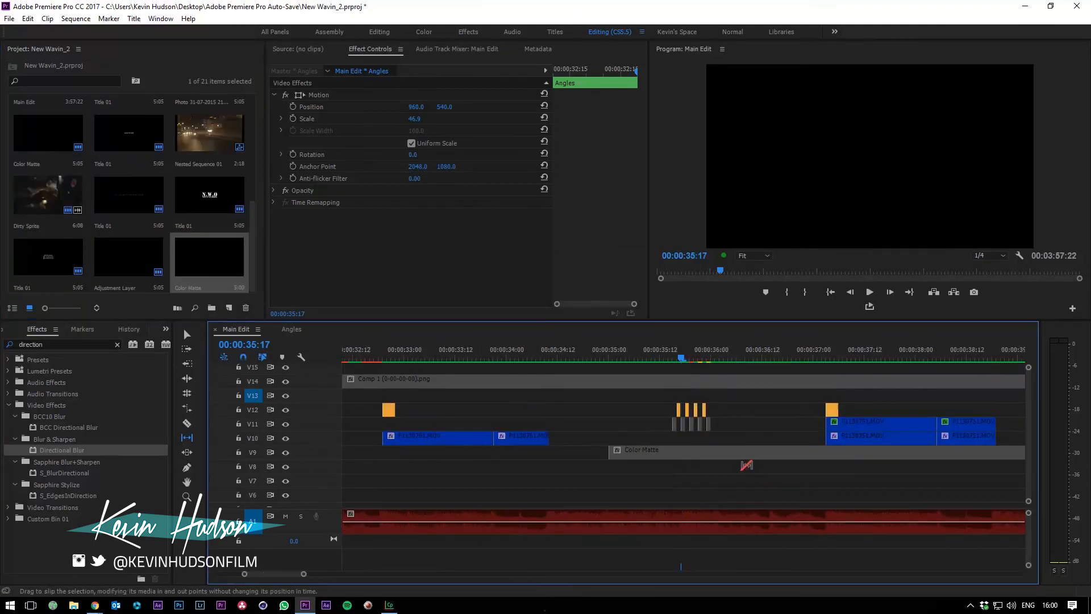
pyautogui.press('-')
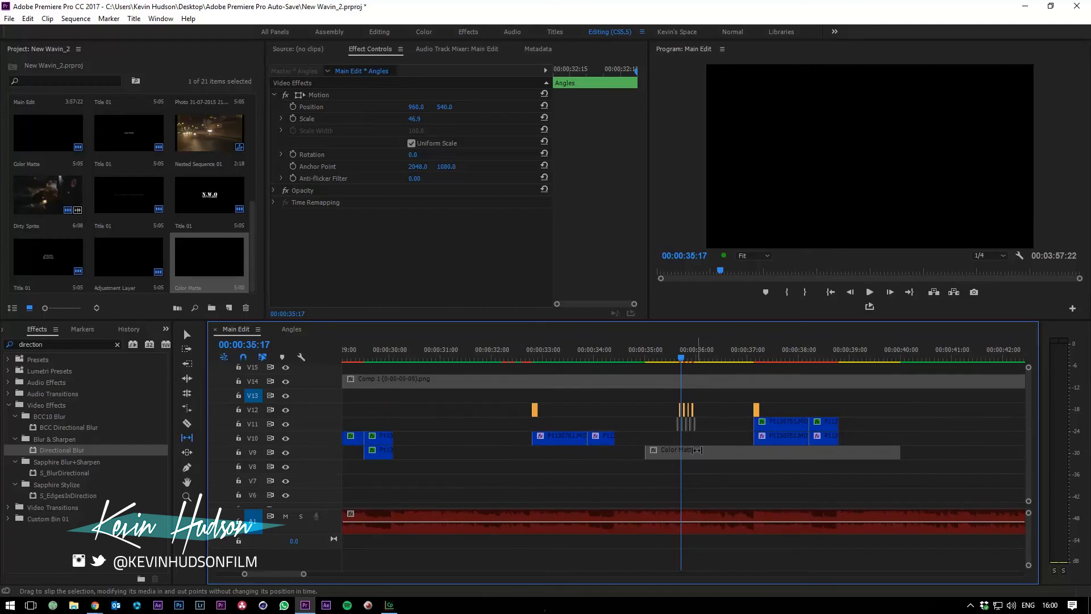
# Split the V9 Color Matte at every frame beneath the alternating V11 and V12 clips, from 00:00:35:15 to 00:00:36:00
pyautogui.press('c')
pyautogui.press('=')
pyautogui.press('=')
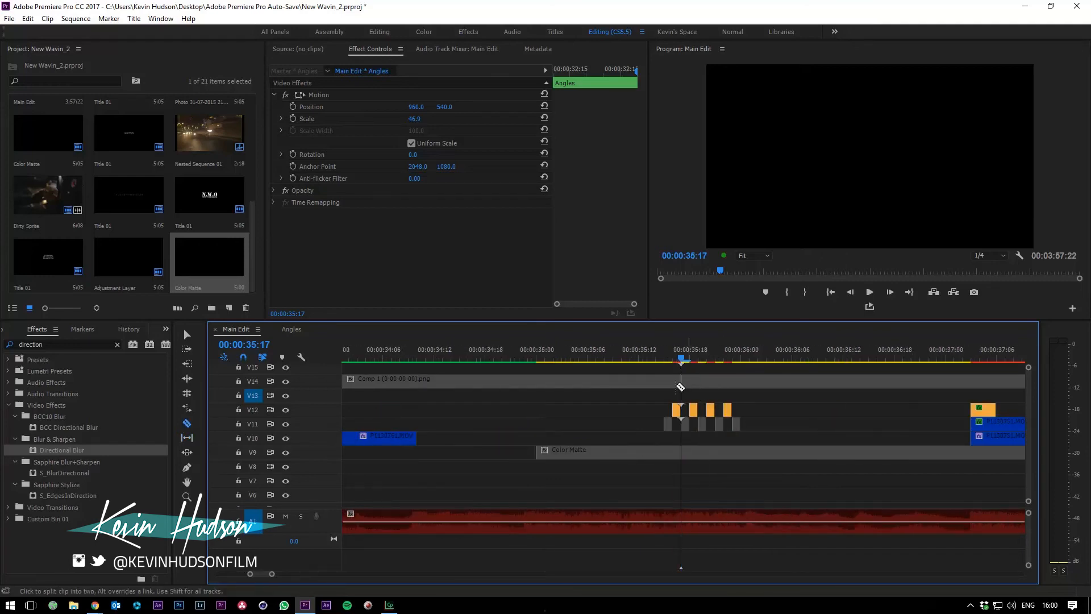
pyautogui.hotkey('ctrl', 'k')
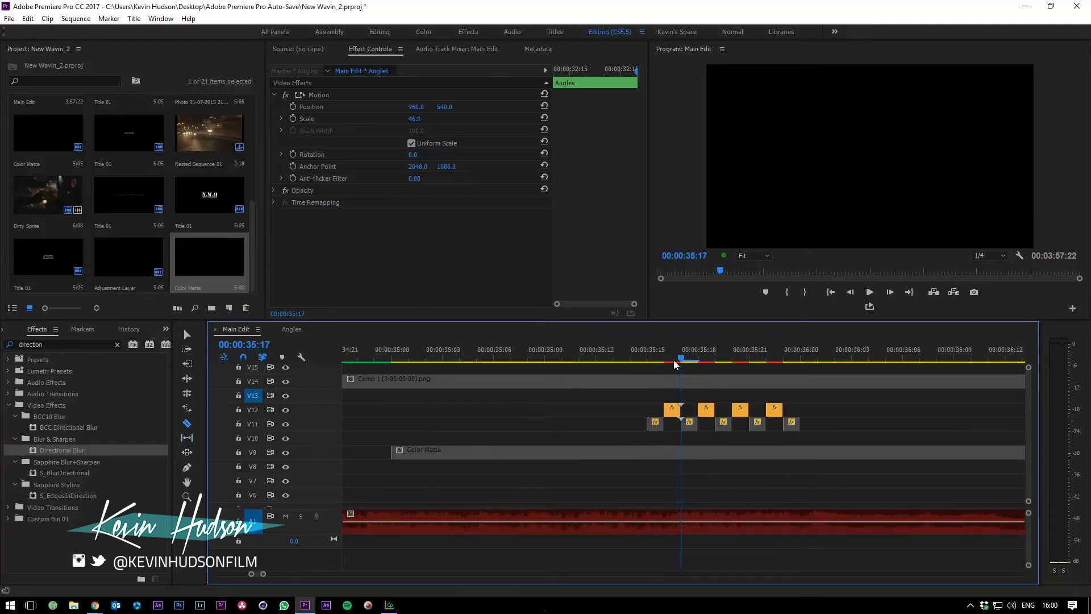
pyautogui.moveTo(700, 366); pyautogui.dragTo(657, 402)
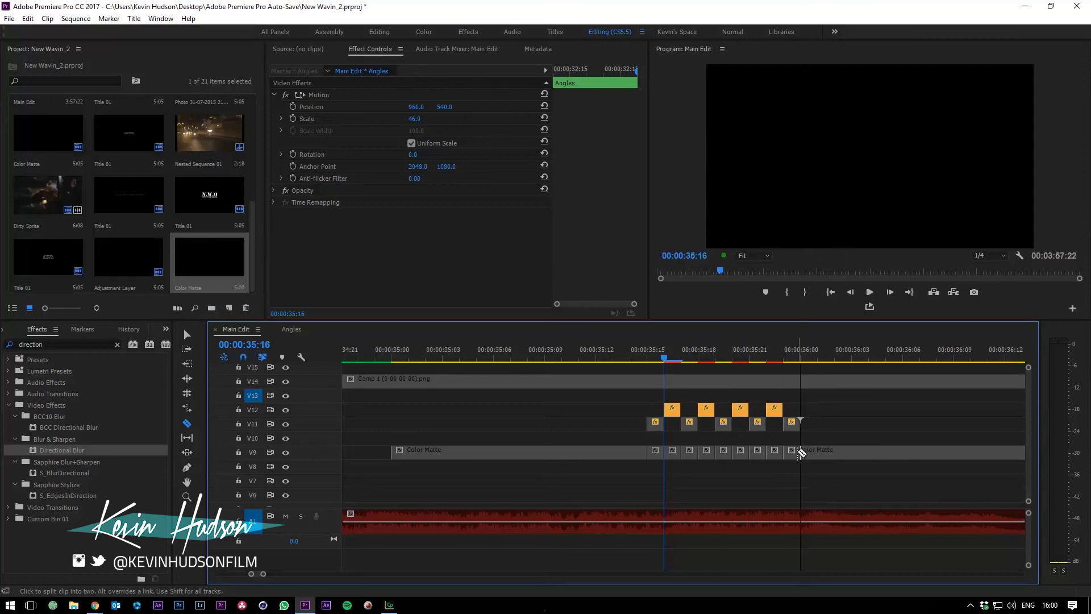
# Delete the two long leftover Color Matte pieces on V9 before and after the one-frame slices
pyautogui.press('v')
pyautogui.click(821, 449)
pyautogui.press('Delete')
pyautogui.click(616, 451)
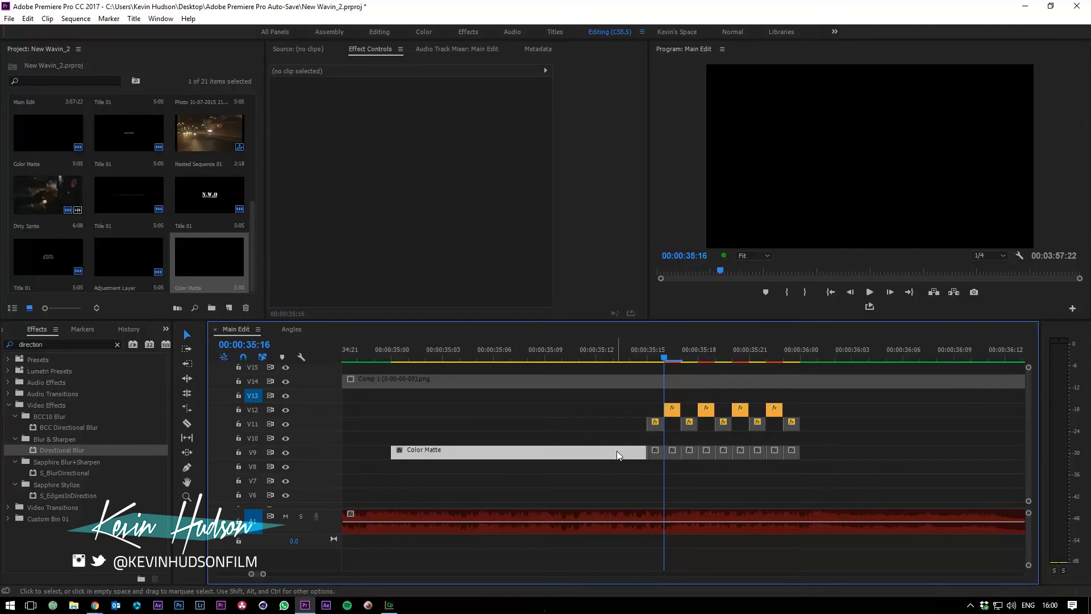
pyautogui.press('Delete')
# Delete every second one-frame Color Matte slice on V9, leaving gaps beneath the orange V12 clips
pyautogui.click(672, 454)
pyautogui.press('Delete')
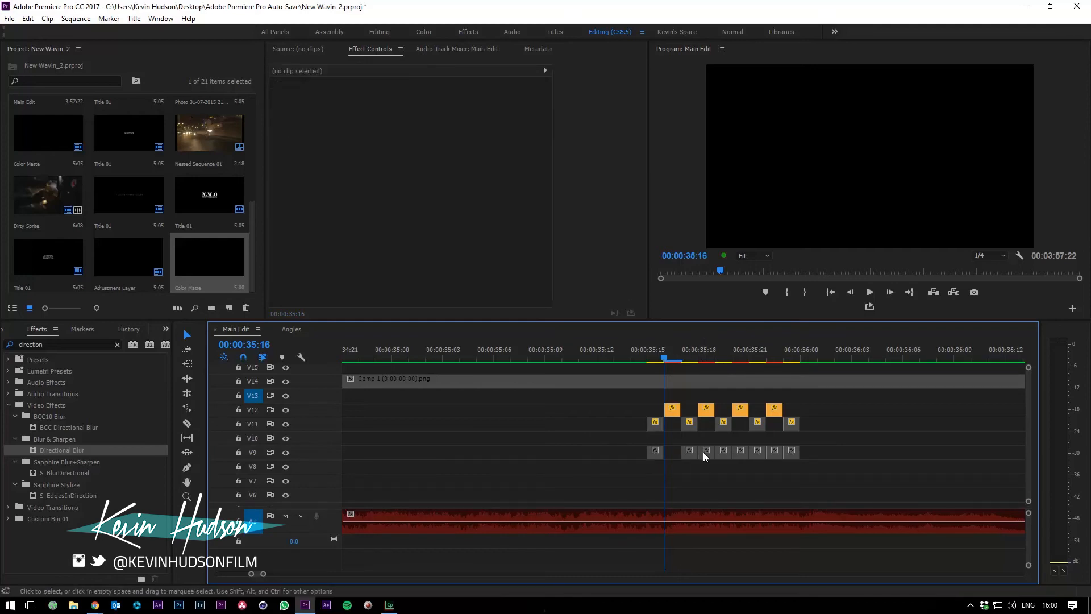
pyautogui.click(704, 452)
pyautogui.press('Delete')
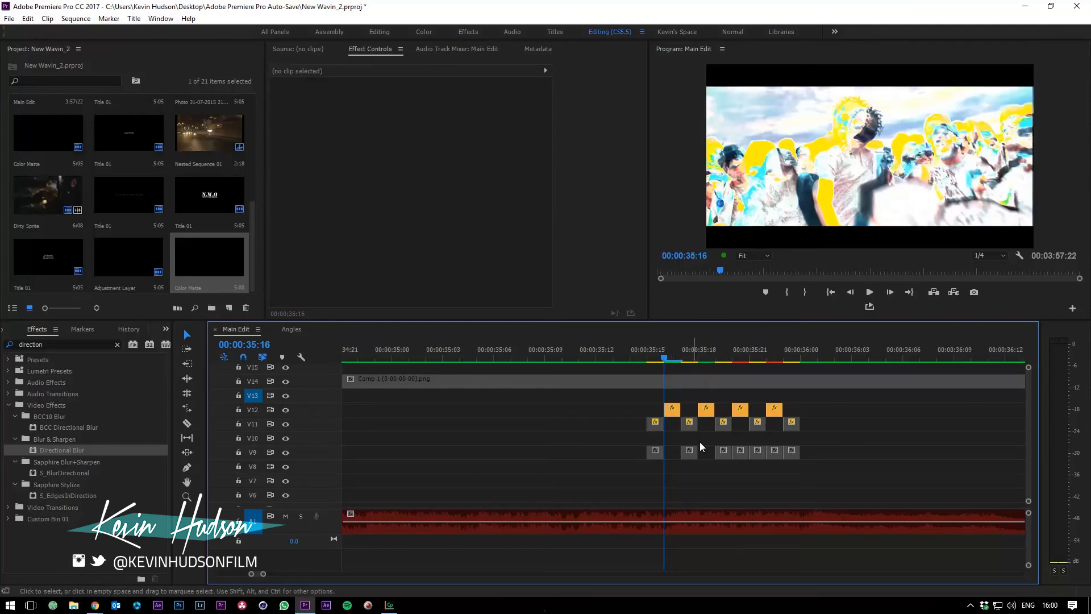
pyautogui.click(740, 453)
pyautogui.press('Delete')
# Compare the V9 matte slices with the existing V11 clips and scrub the black flicker from 00:00:35:11 to 00:00:35:17
pyautogui.moveTo(613, 423); pyautogui.dragTo(851, 441)
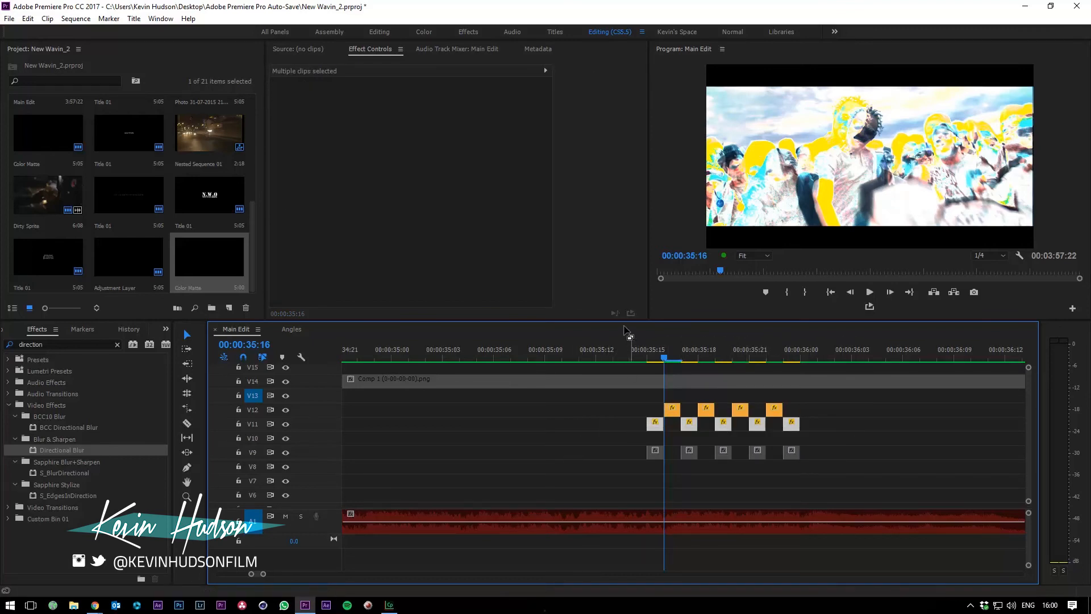
pyautogui.click(633, 347)
pyautogui.moveTo(594, 483); pyautogui.dragTo(798, 450)
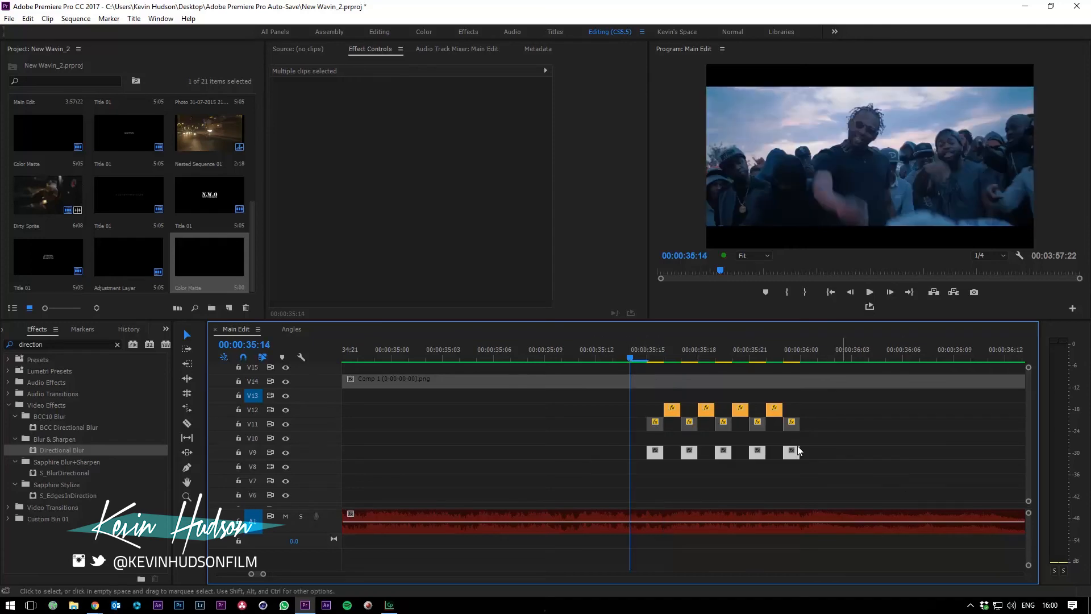
pyautogui.moveTo(649, 353); pyautogui.dragTo(861, 432)
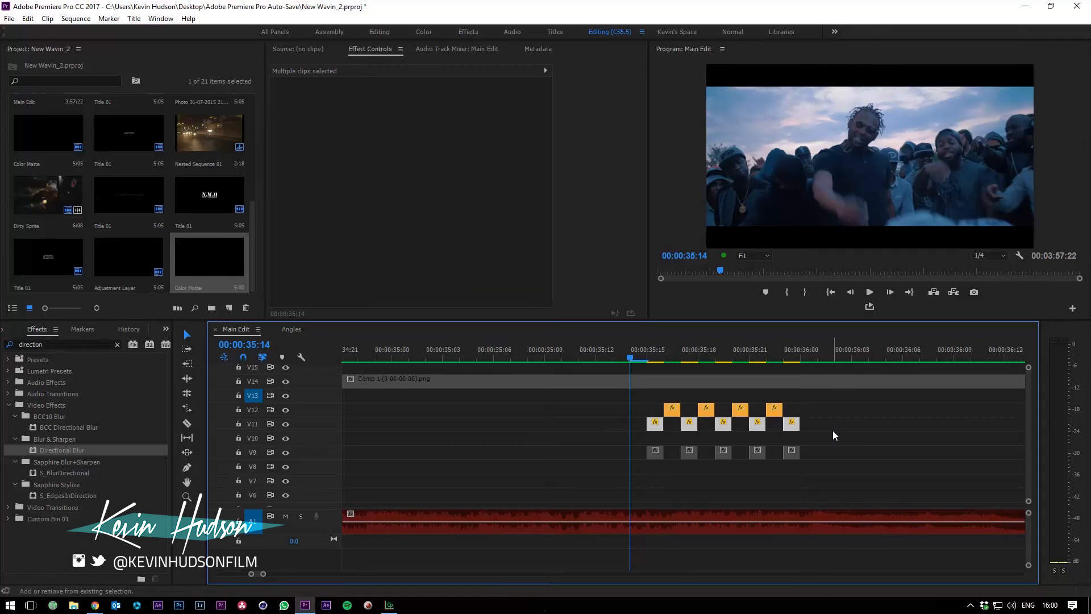
pyautogui.press('space')
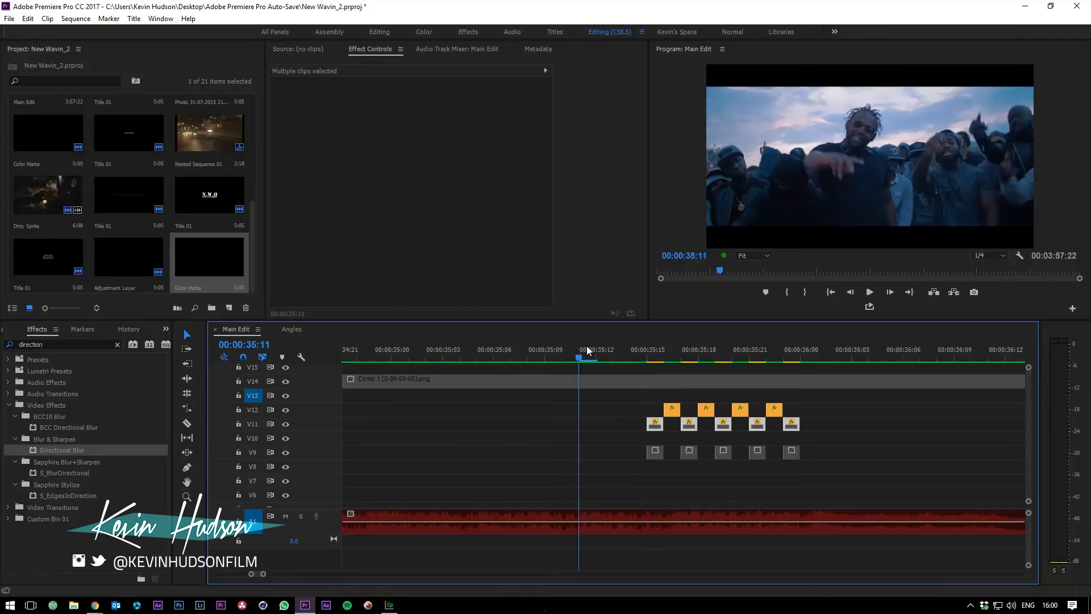
pyautogui.moveTo(632, 349); pyautogui.dragTo(679, 406)
pyautogui.press('-')
pyautogui.press('-')
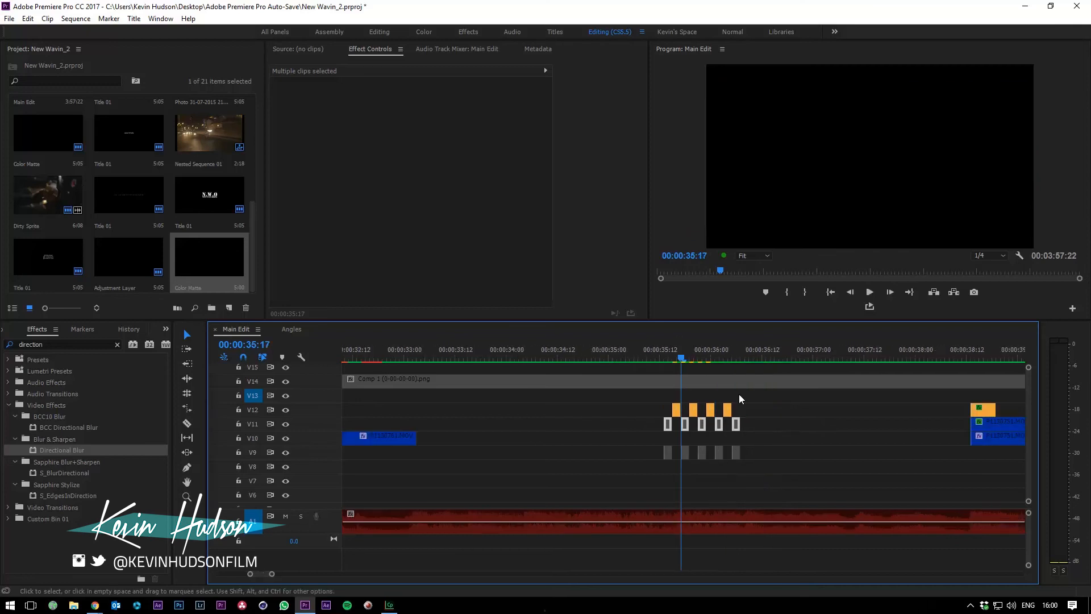
# Play the edit onward from the stacked V10 and V11 clips to look for the next transition
pyautogui.click(742, 355)
pyautogui.press('-')
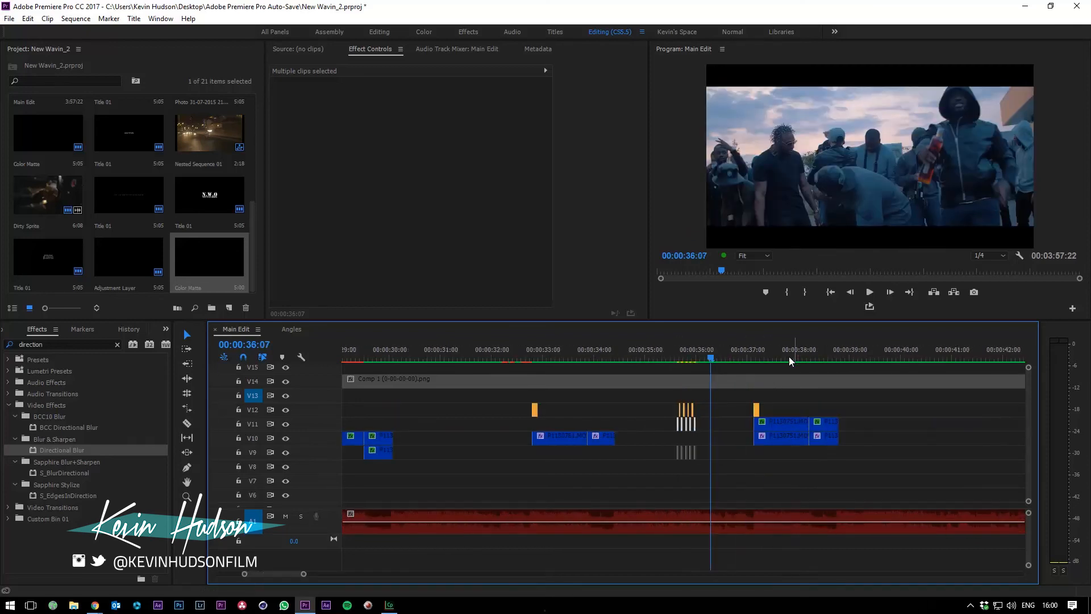
pyautogui.click(792, 348)
pyautogui.press('space')
pyautogui.press('-')
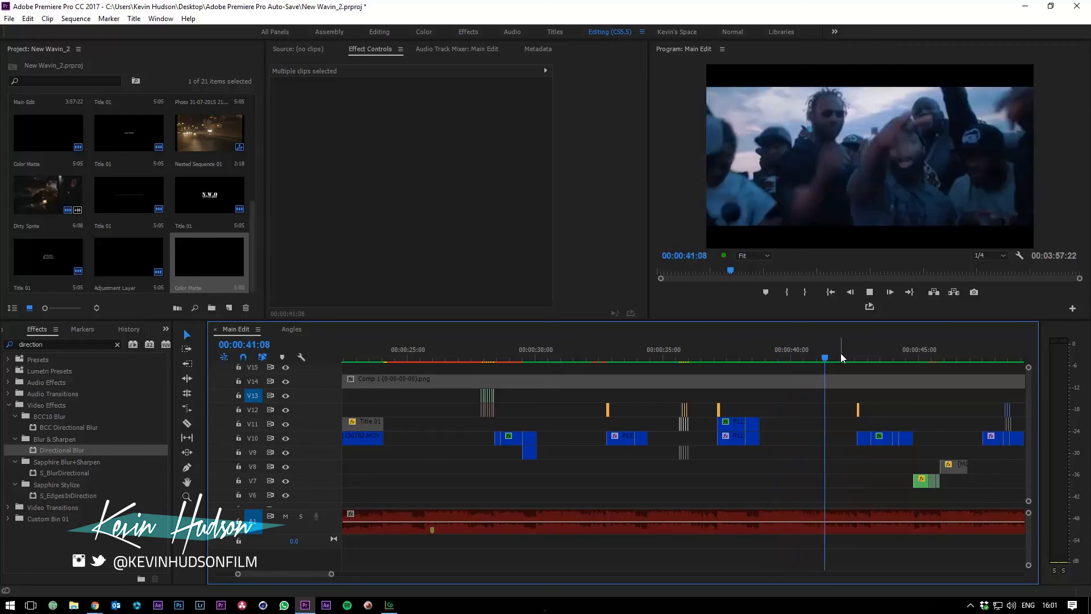
pyautogui.press('-')
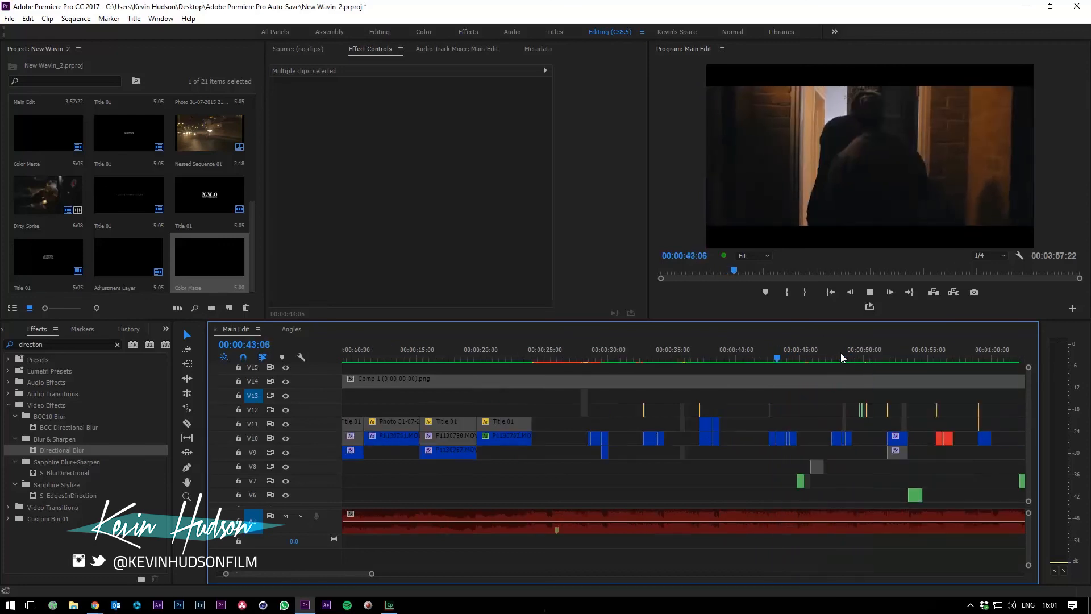
# Locate the sliced [MC7] Kitchen Island clips on V7 around 00:00:45:11 and scrub through their frames
pyautogui.click(806, 357)
pyautogui.press('=')
pyautogui.press('=')
pyautogui.press('=')
pyautogui.press('=')
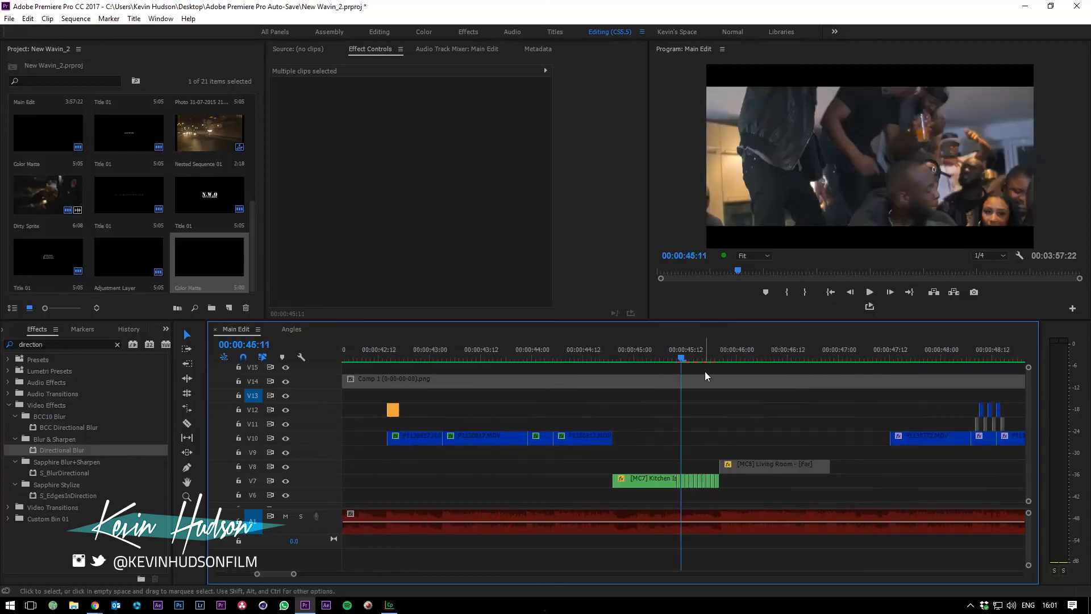
pyautogui.moveTo(664, 358); pyautogui.dragTo(778, 389)
pyautogui.press('=')
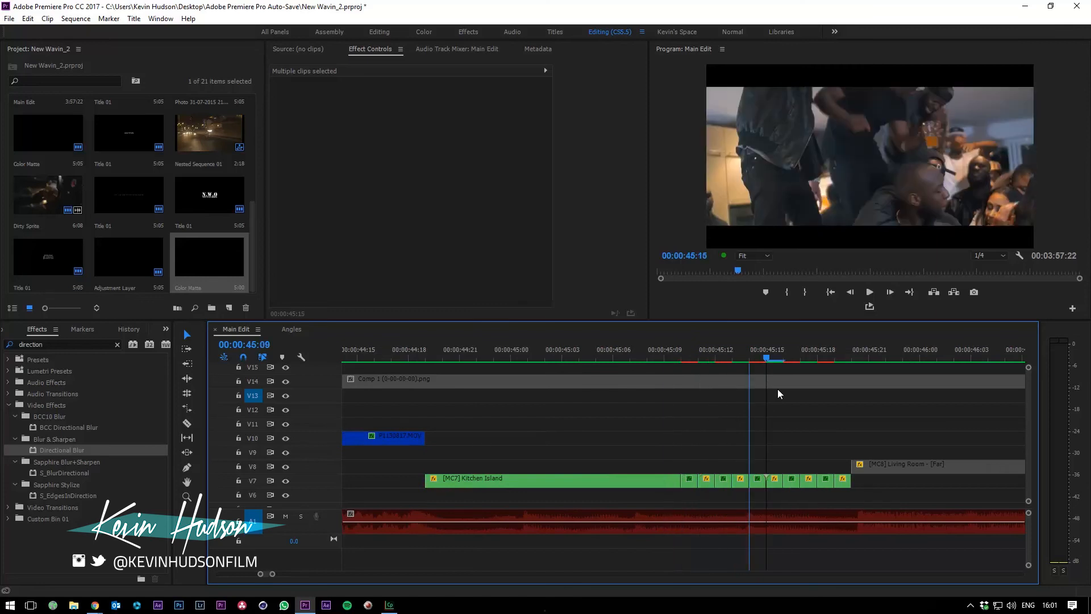
pyautogui.press('-')
pyautogui.click(695, 358)
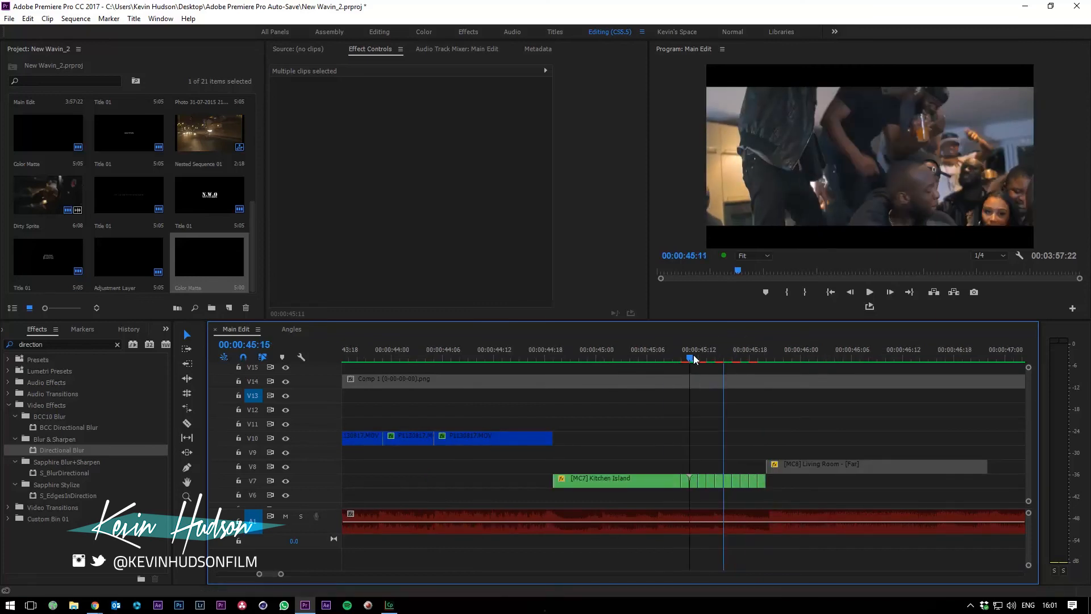
pyautogui.press('=')
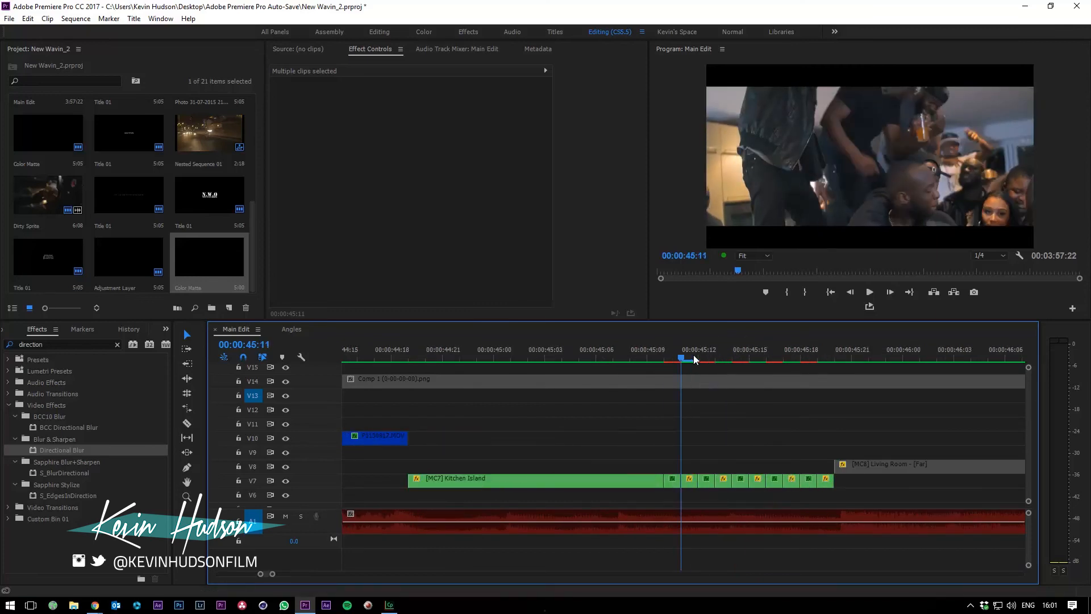
pyautogui.press('-')
pyautogui.press('=')
# Search the effects for "hor" and select the Horizontal Flip video effect
pyautogui.moveTo(71, 345); pyautogui.dragTo(11, 350)
pyautogui.write('hor')
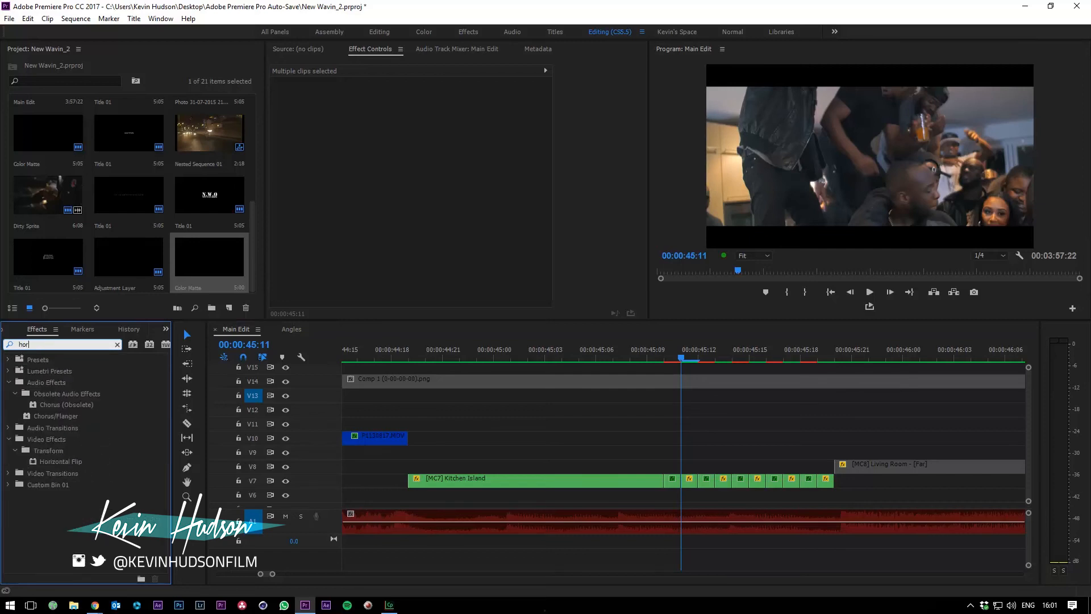
pyautogui.click(73, 458)
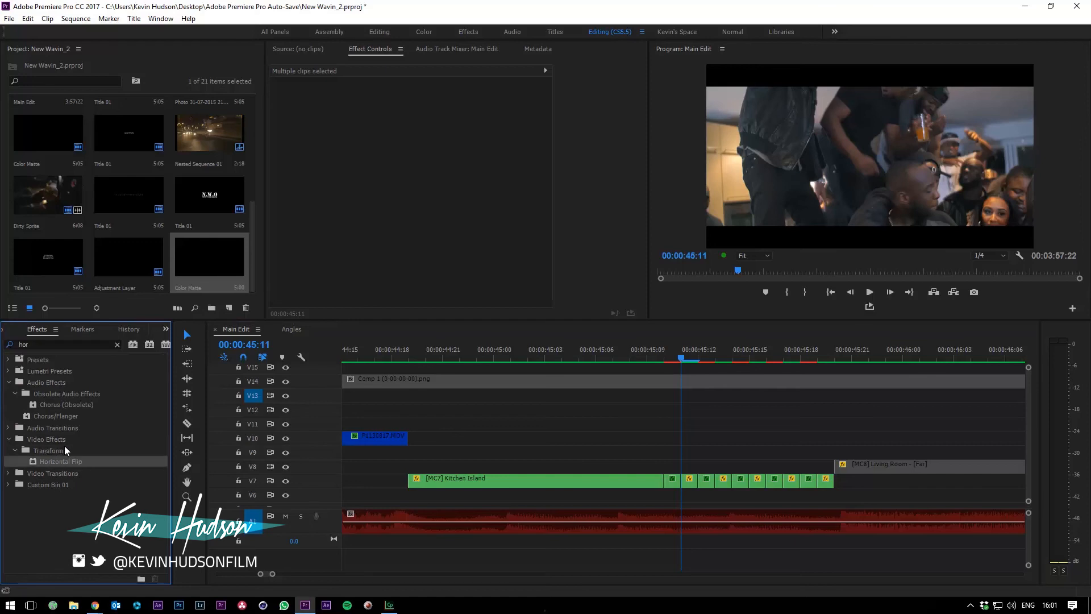
# Scrub across the one-frame [MC7] Kitchen Island slices between 00:00:45:10 and 00:00:45:14 to examine the alternating flips
pyautogui.moveTo(676, 361); pyautogui.dragTo(708, 378)
pyautogui.press('c')
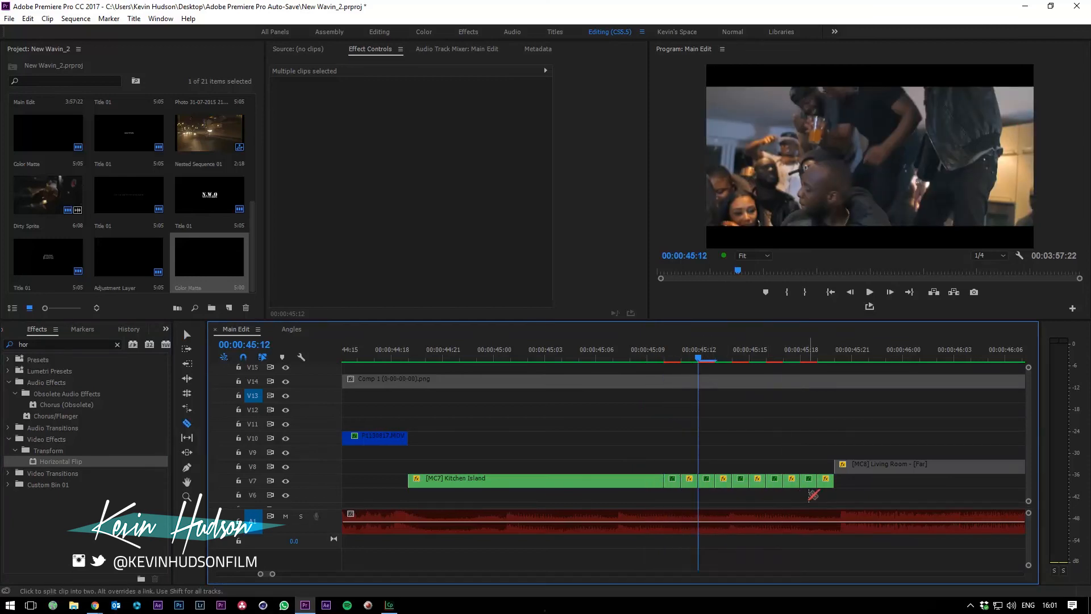
pyautogui.click(676, 362)
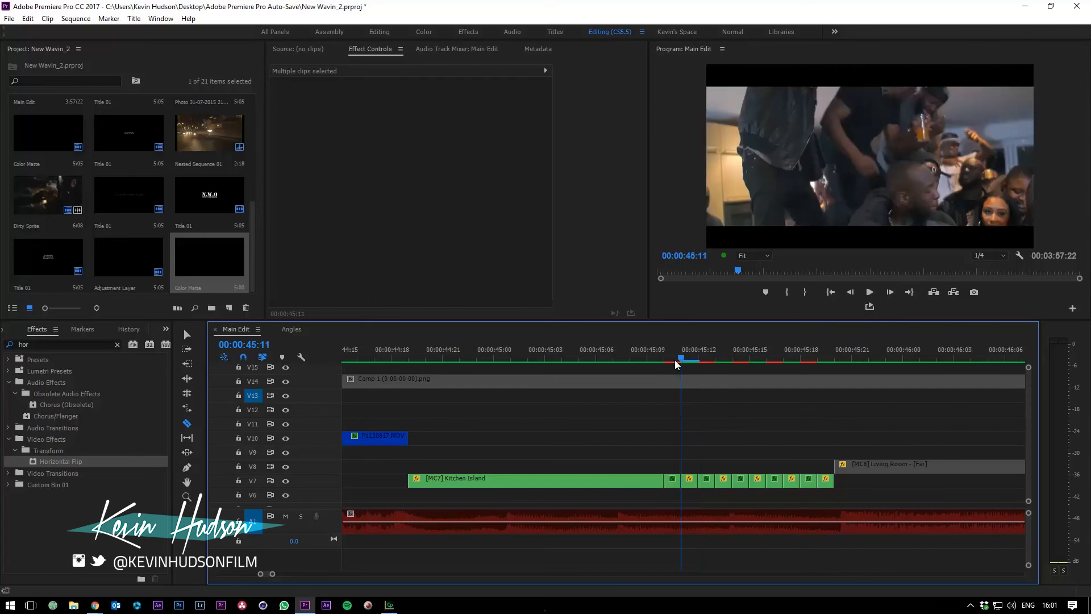
pyautogui.moveTo(691, 361); pyautogui.dragTo(677, 389)
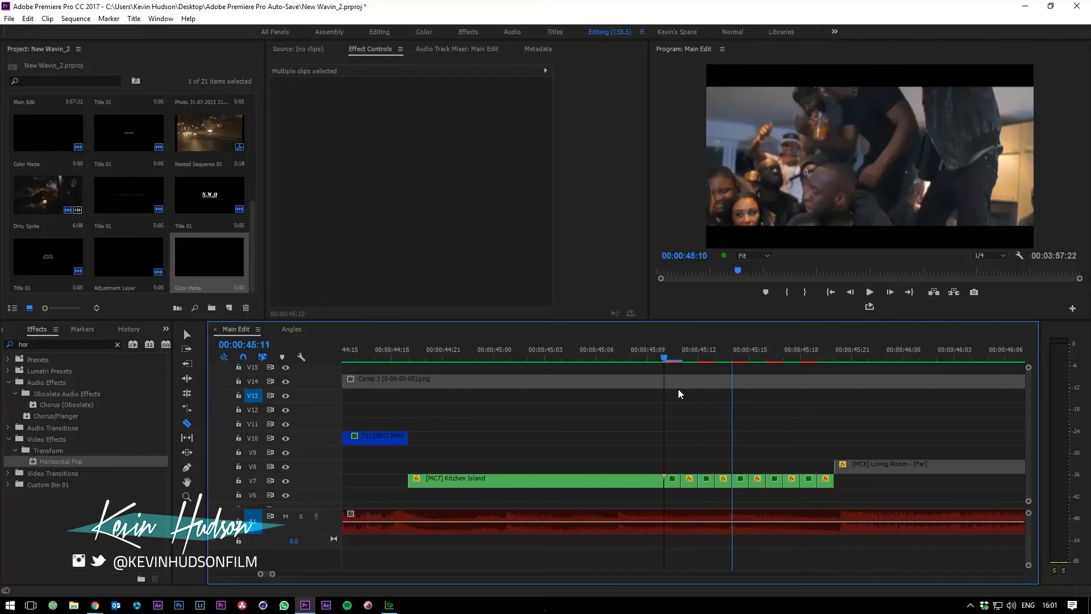
# Select individual one-frame slices on V7 from 00:00:45:10 onward to inspect which carry Horizontal Flip, and return to 00:00:45:07
pyautogui.press('v')
pyautogui.moveTo(675, 453); pyautogui.dragTo(669, 485)
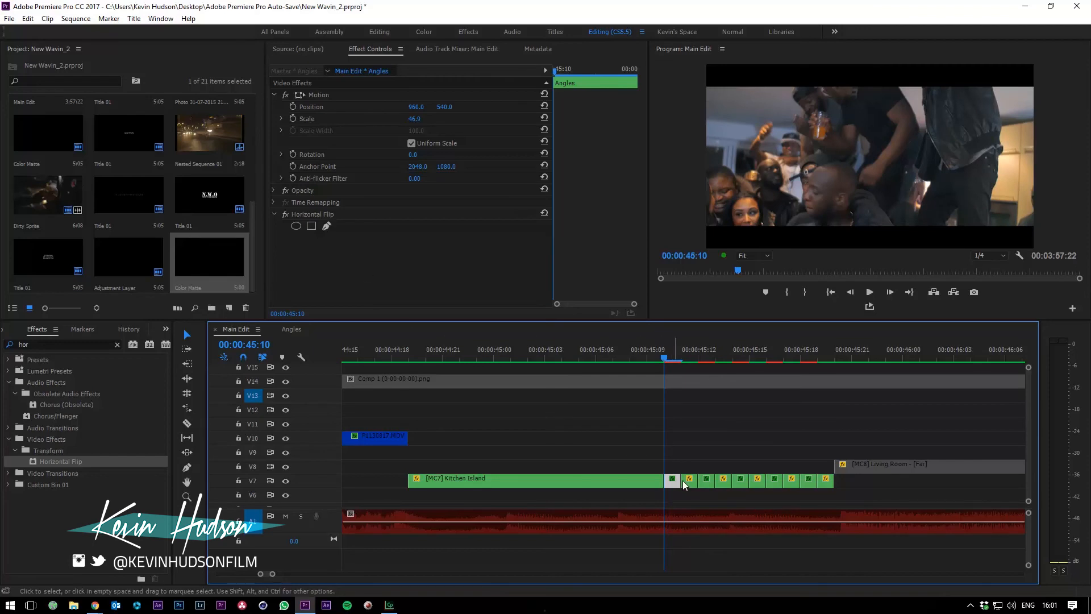
pyautogui.click(681, 357)
pyautogui.moveTo(694, 483); pyautogui.dragTo(738, 484)
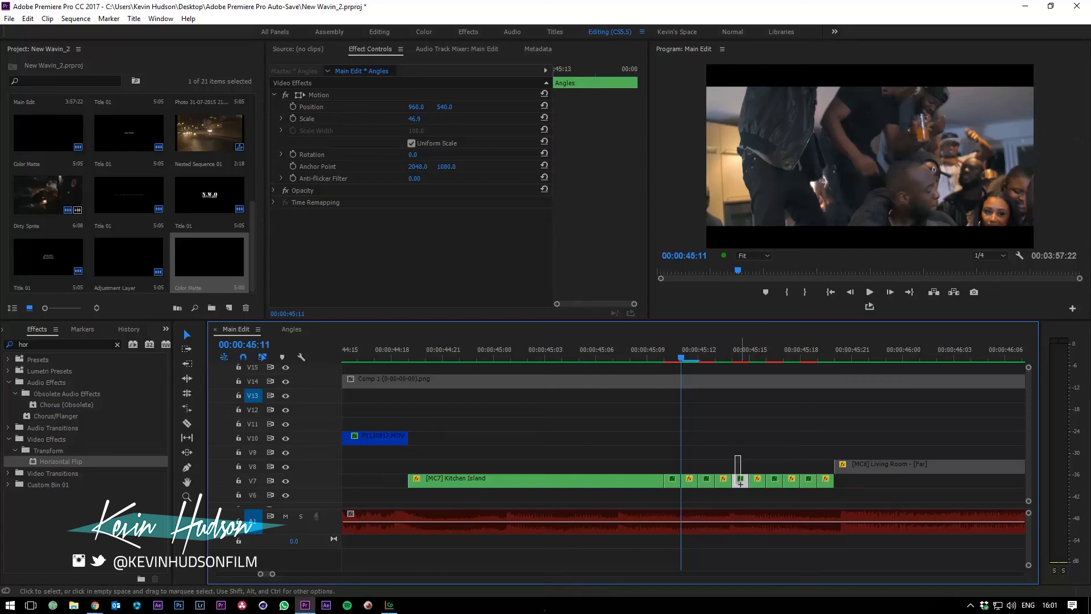
pyautogui.moveTo(706, 349); pyautogui.dragTo(625, 348)
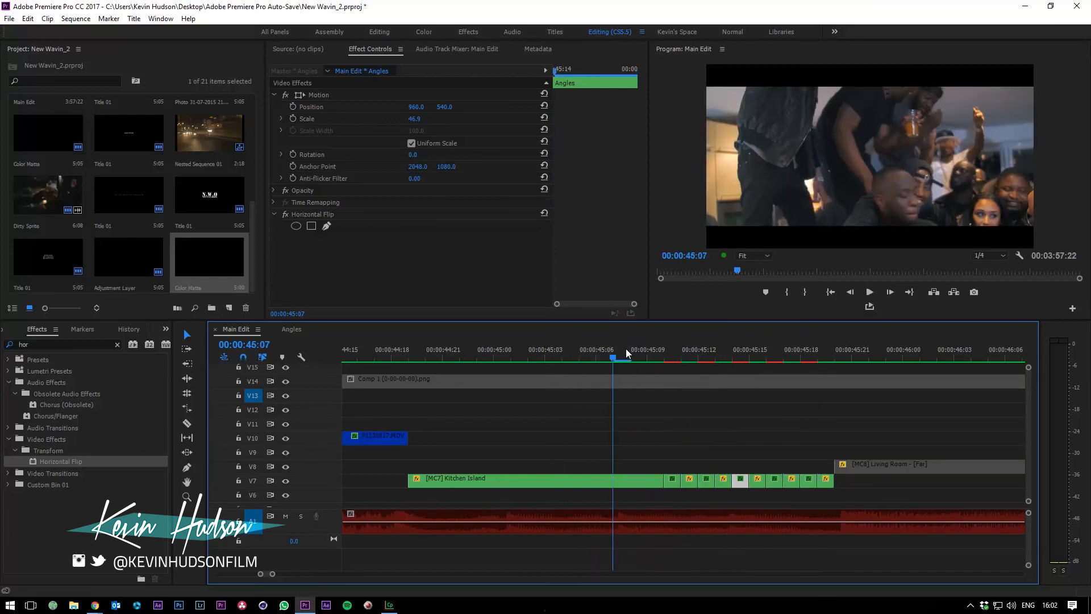
pyautogui.press('-')
pyautogui.press('-')
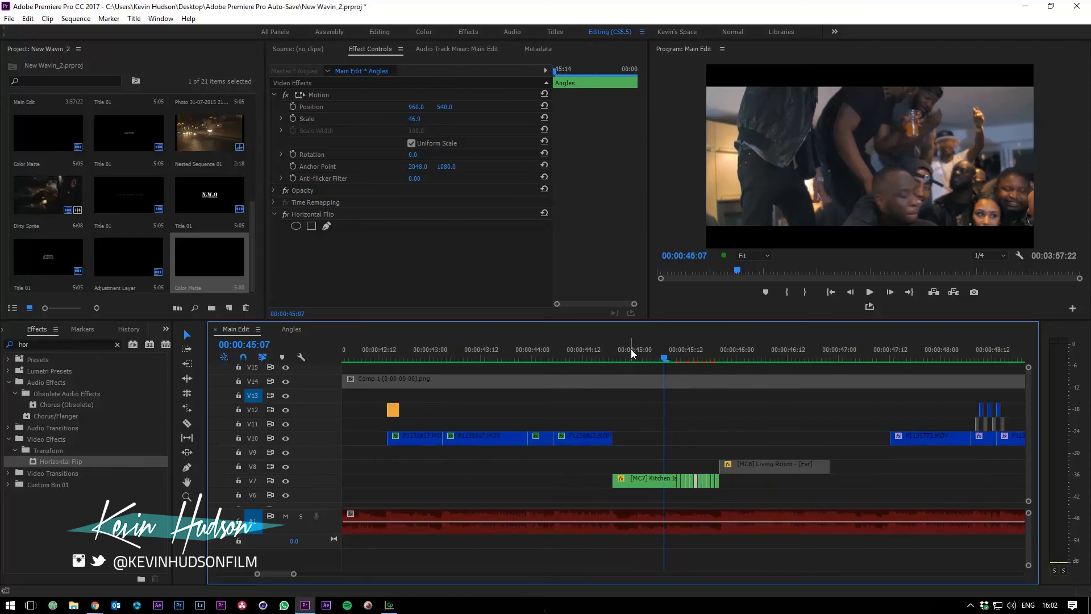
# Replay the Horizontal Flip cuts from 00:00:45:07 and play the sequence on to 00:01:10:00
pyautogui.press('space')
pyautogui.click(665, 352)
pyautogui.press('space')
pyautogui.click(664, 352)
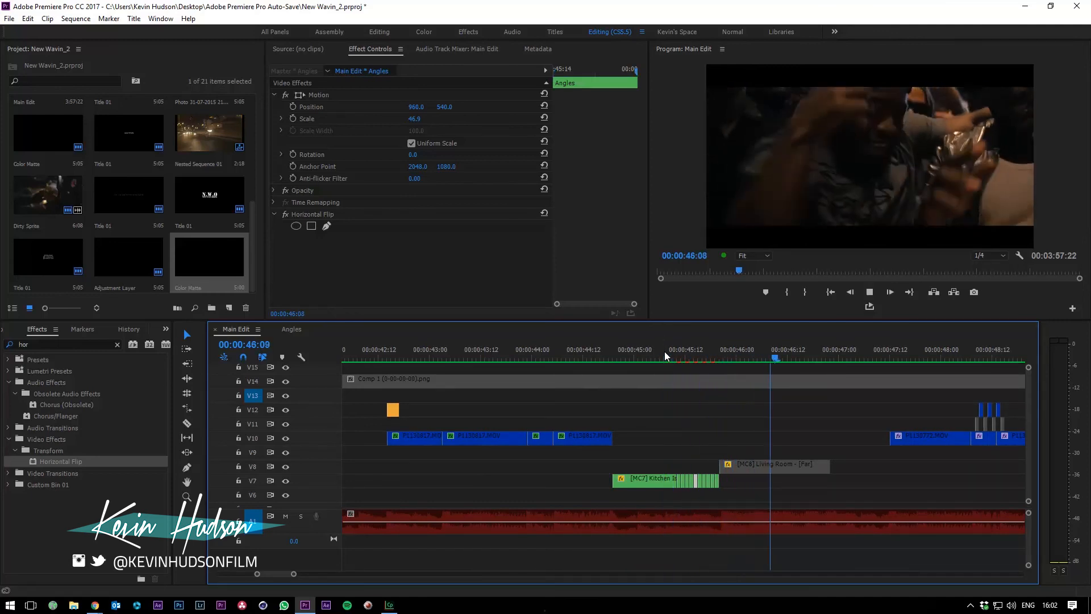
pyautogui.click(664, 352)
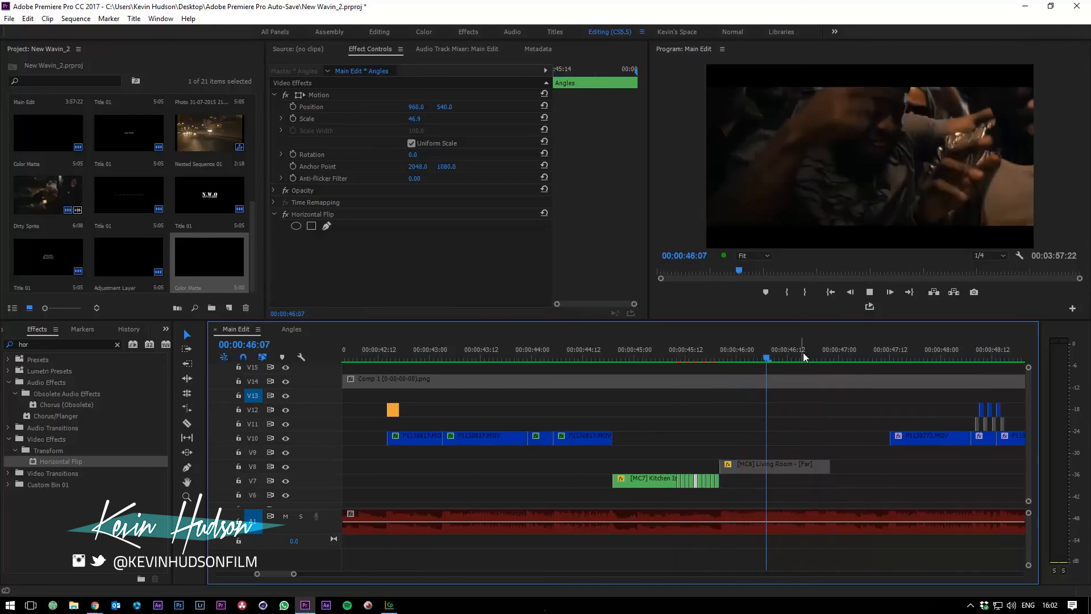
pyautogui.press('-')
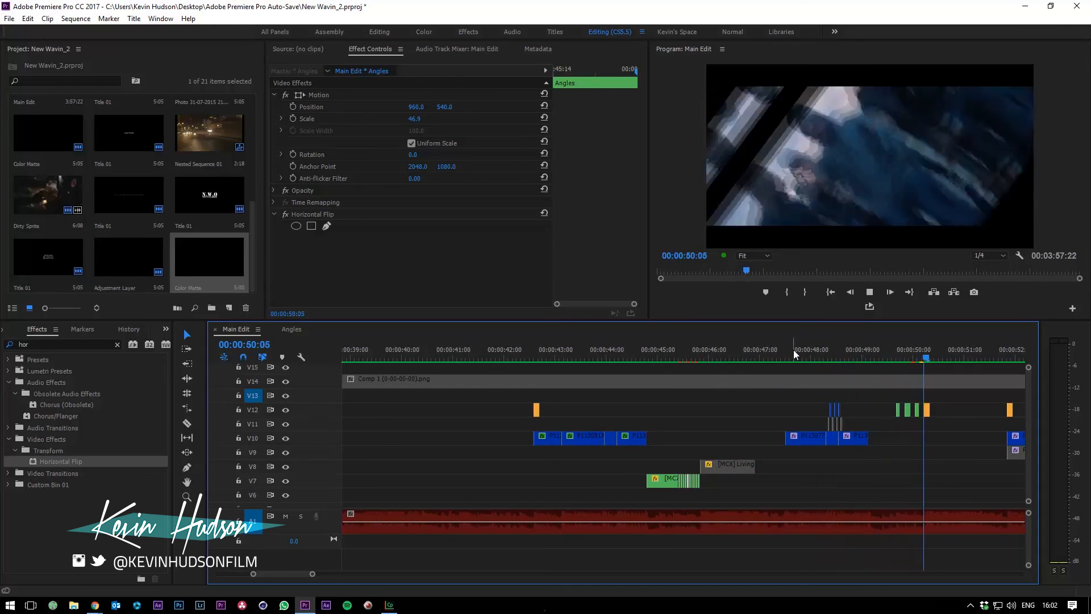
pyautogui.press('-')
pyautogui.press('-')
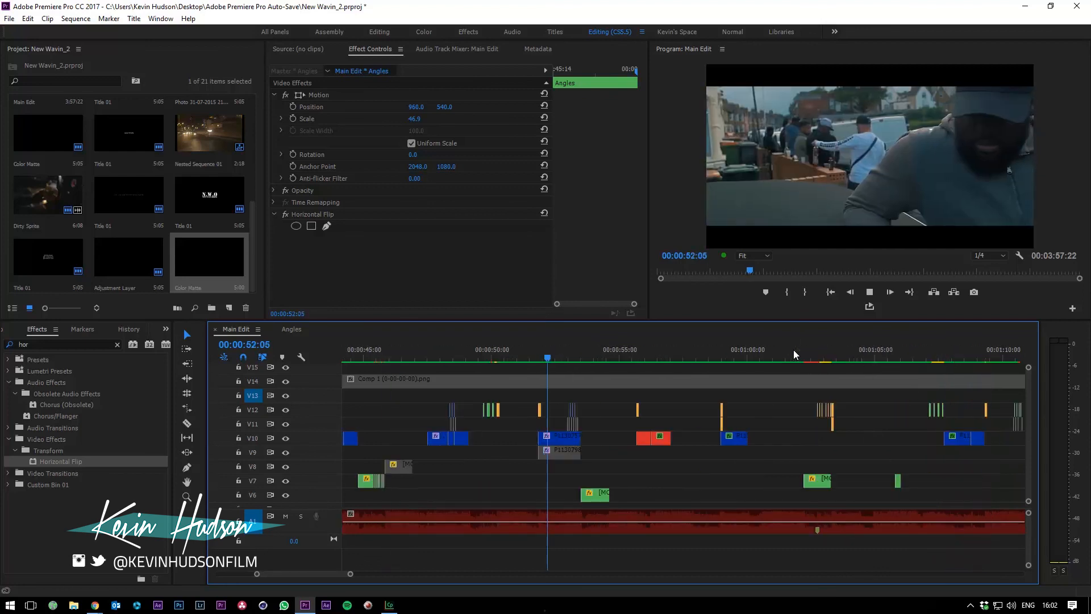
pyautogui.press('-')
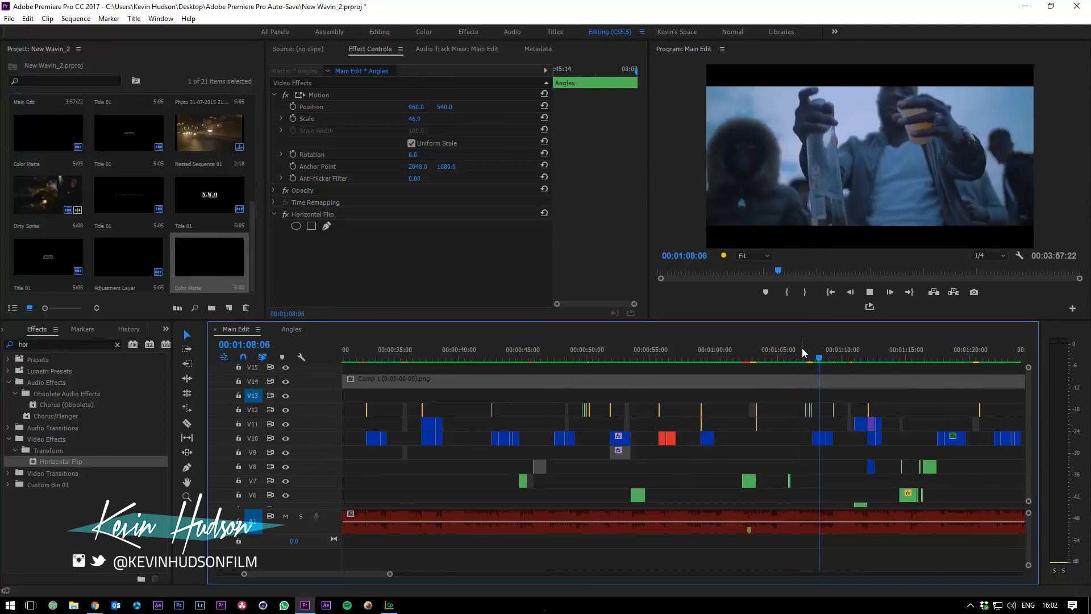
pyautogui.press('space')
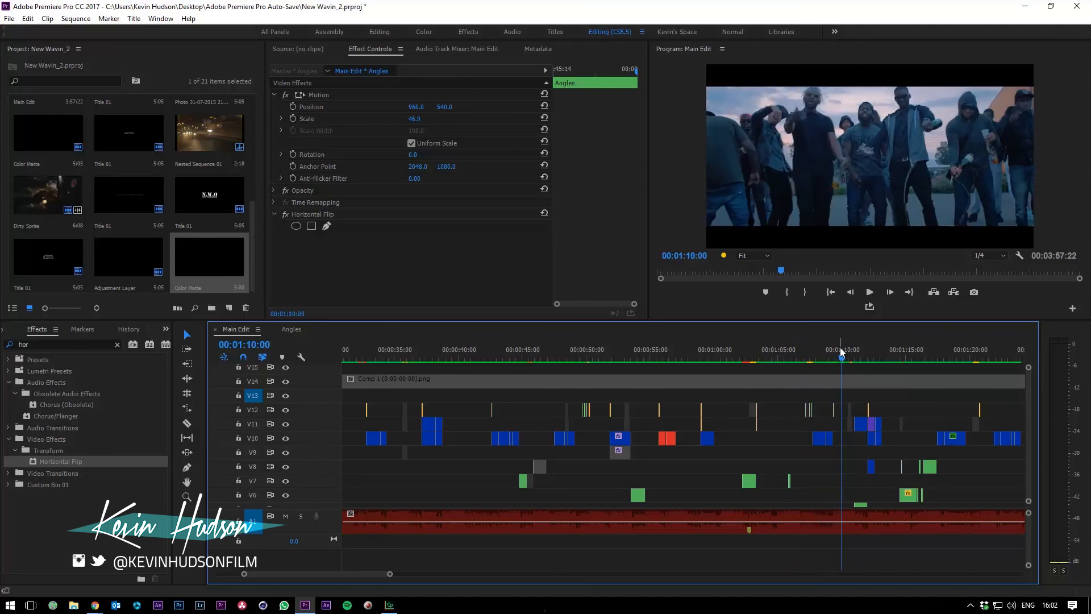
# Examine the flicker slices at 00:01:10:10 and play the transitions that follow up to 00:01:21:19
pyautogui.press('=')
pyautogui.press('=')
pyautogui.press('=')
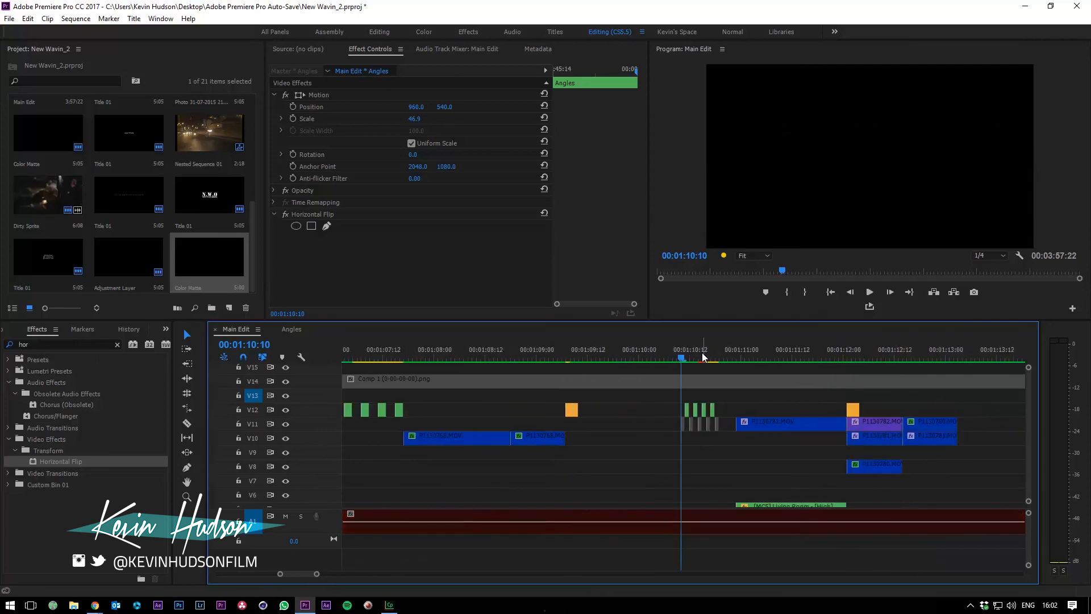
pyautogui.press('space')
pyautogui.press('-')
pyautogui.press('-')
pyautogui.press('-')
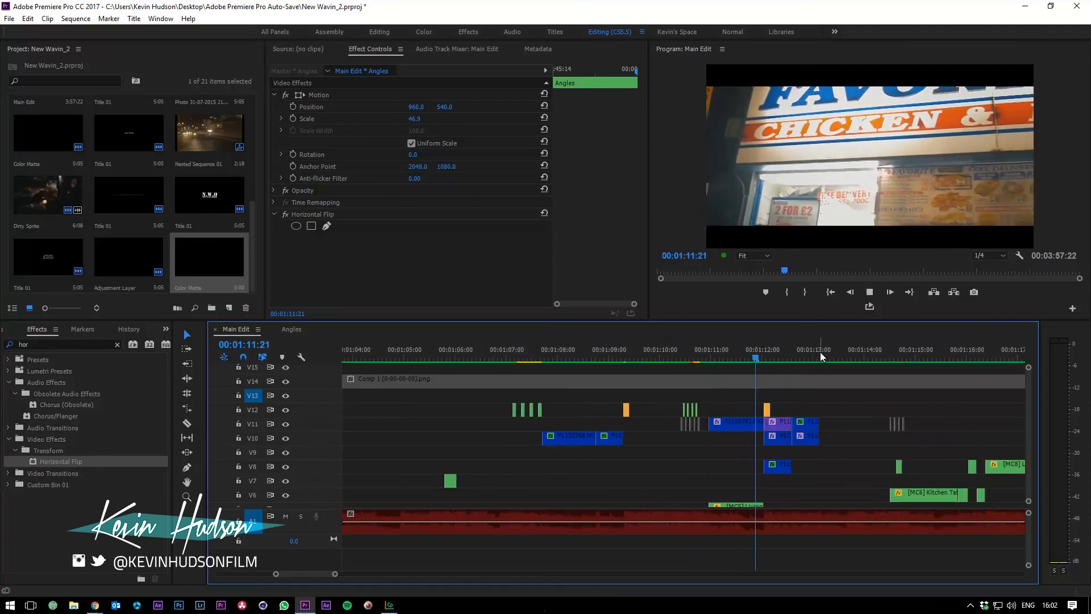
pyautogui.click(783, 354)
pyautogui.press('space')
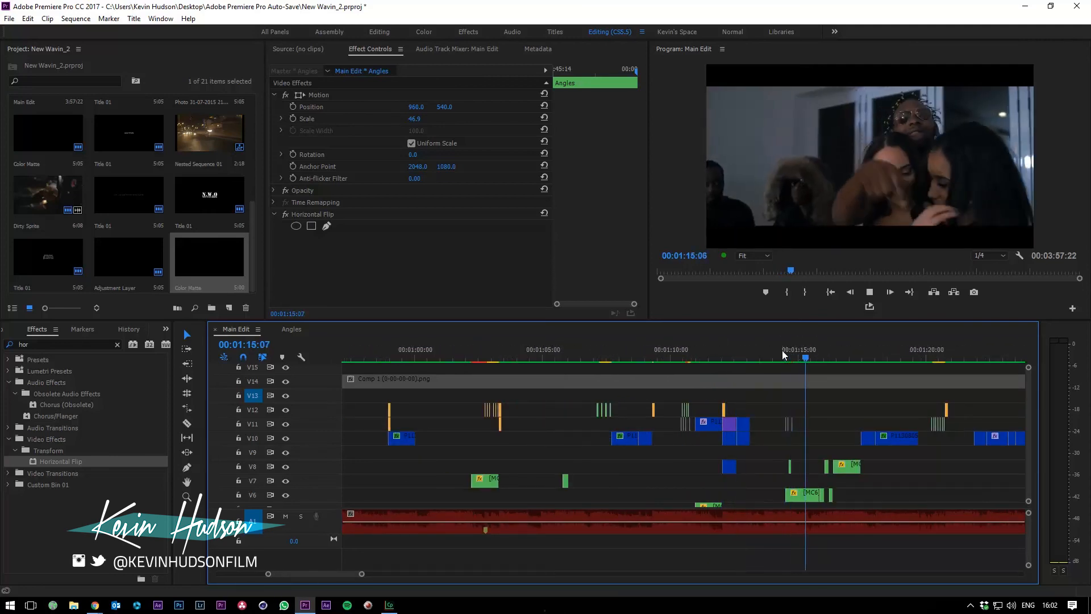
pyautogui.press('-')
pyautogui.press('space')
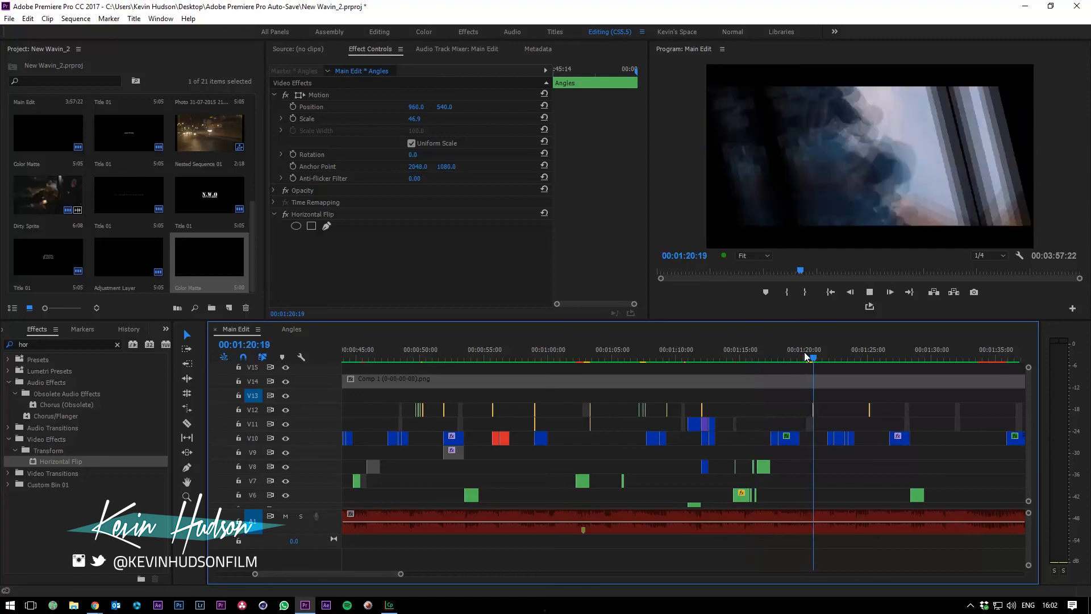
pyautogui.press('-')
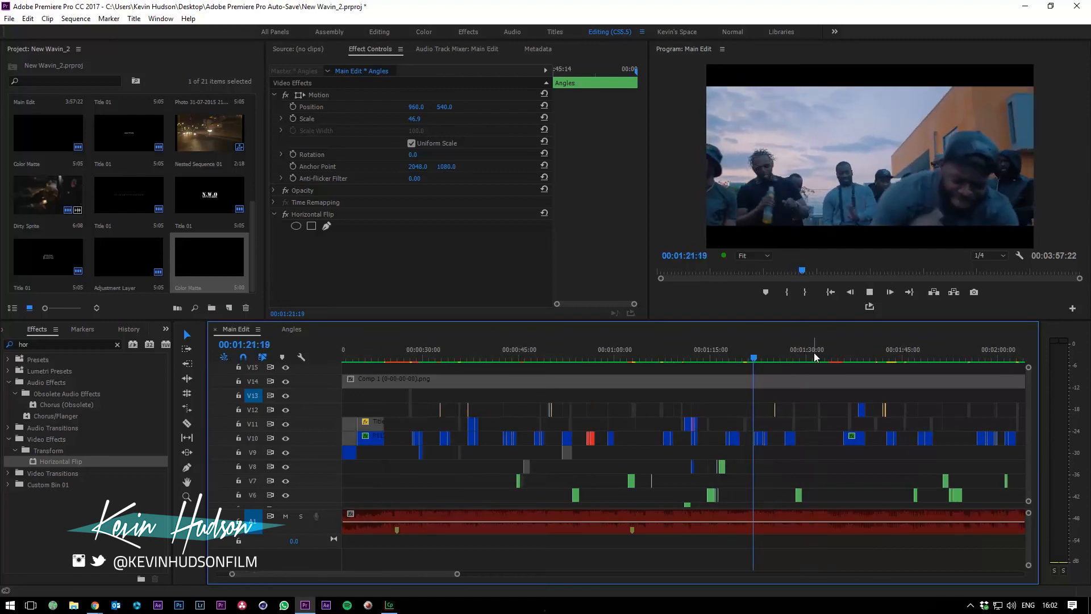
# Review the sliced transitions around 00:01:28 and 00:01:32, and stop on the black frame at 00:01:35:21
pyautogui.click(785, 354)
pyautogui.press('=')
pyautogui.press('=')
pyautogui.press('space')
pyautogui.press('=')
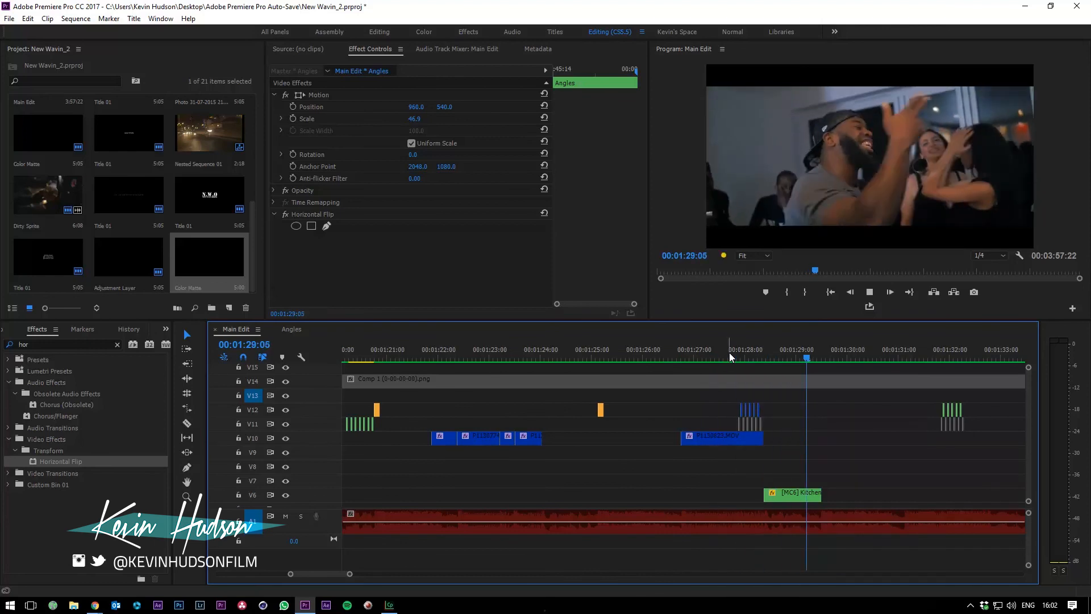
pyautogui.press('-')
pyautogui.click(798, 358)
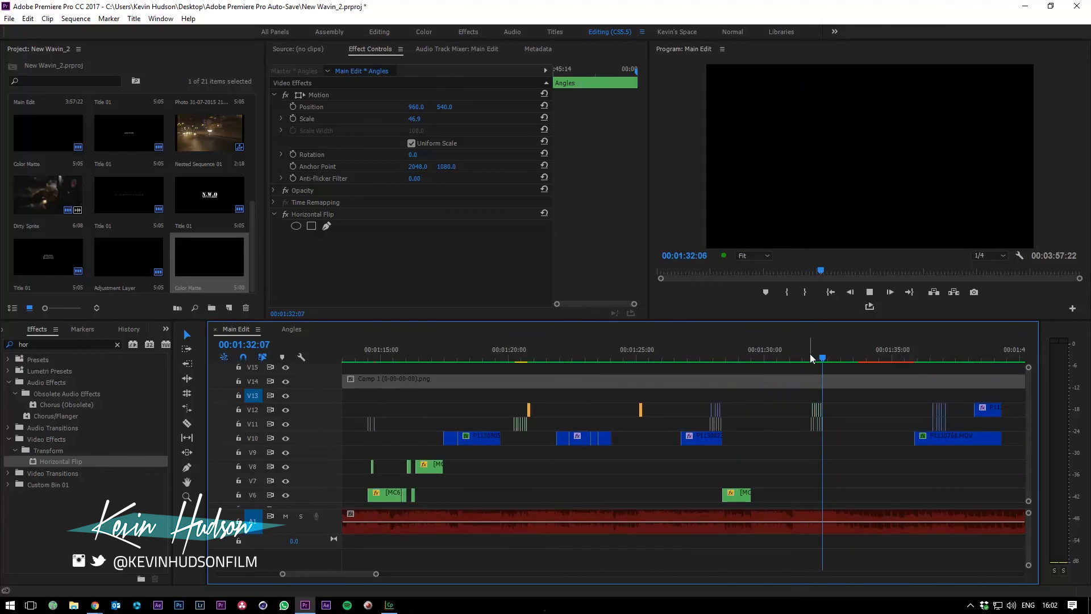
pyautogui.press('-')
pyautogui.click(800, 359)
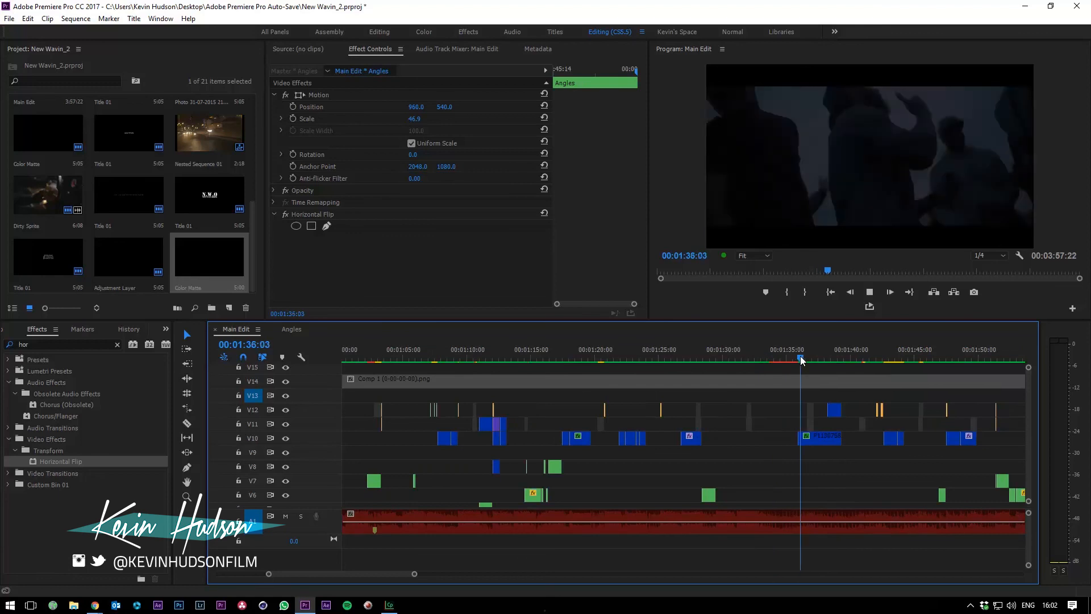
pyautogui.press('space')
pyautogui.click(802, 358)
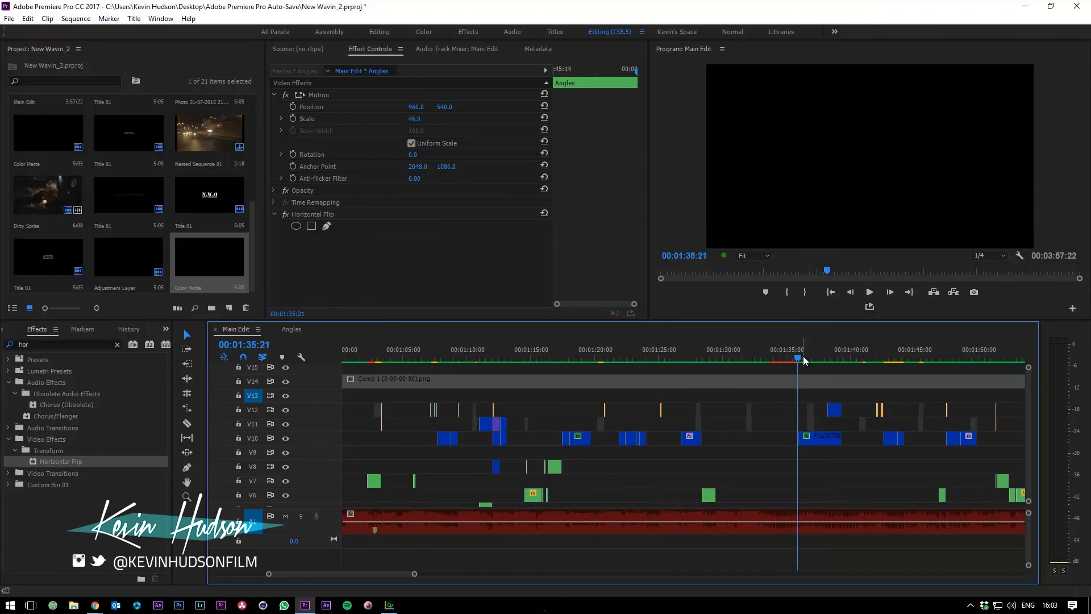
# Locate the stacked slices above P1130768.MOV and inspect that V10 clip's effects around 00:01:36:14
pyautogui.press('=')
pyautogui.press('=')
pyautogui.press('=')
pyautogui.moveTo(743, 352); pyautogui.dragTo(759, 430)
pyautogui.click(770, 438)
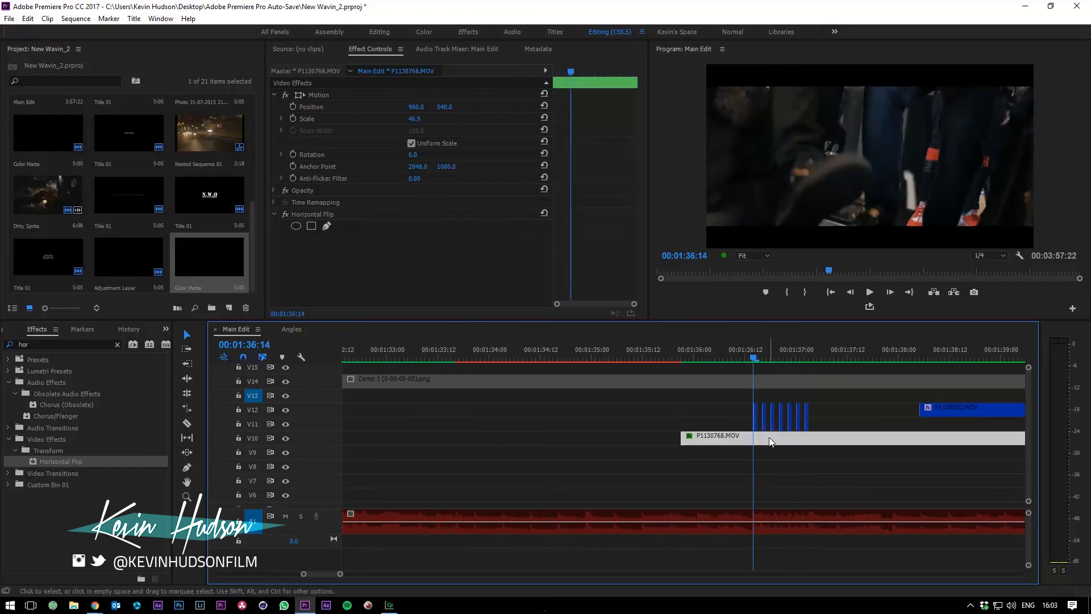
pyautogui.click(760, 358)
pyautogui.press('=')
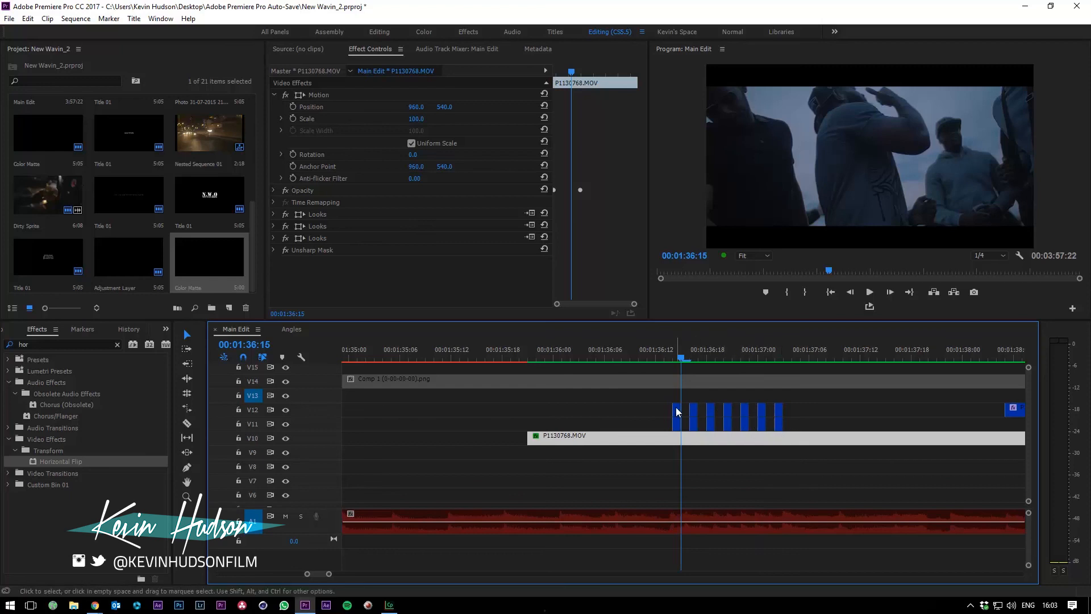
# Select the row of short slices on V12 after 00:01:36:14, toggle their enabled state, and scrub through to 00:01:36:20
pyautogui.moveTo(682, 358); pyautogui.dragTo(723, 415)
pyautogui.moveTo(640, 396); pyautogui.dragTo(782, 409)
pyautogui.hotkey('shift', 'e')
pyautogui.moveTo(656, 351); pyautogui.dragTo(725, 371)
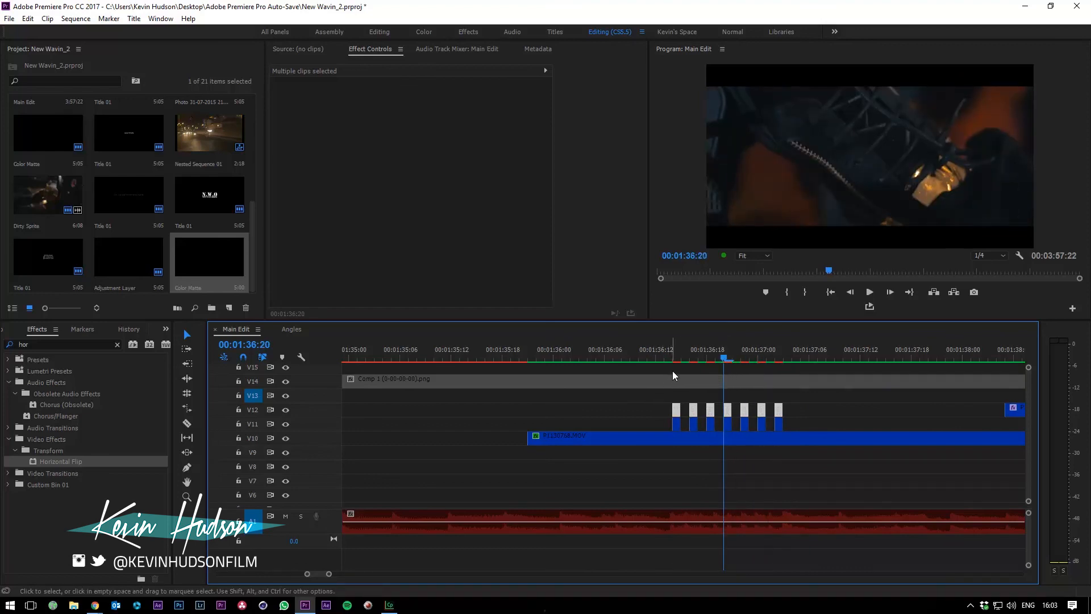
# Play back the intercut V12 slices over P1130768.MOV from 00:01:36:11 to watch the effect at full speed
pyautogui.click(648, 358)
pyautogui.press('space')
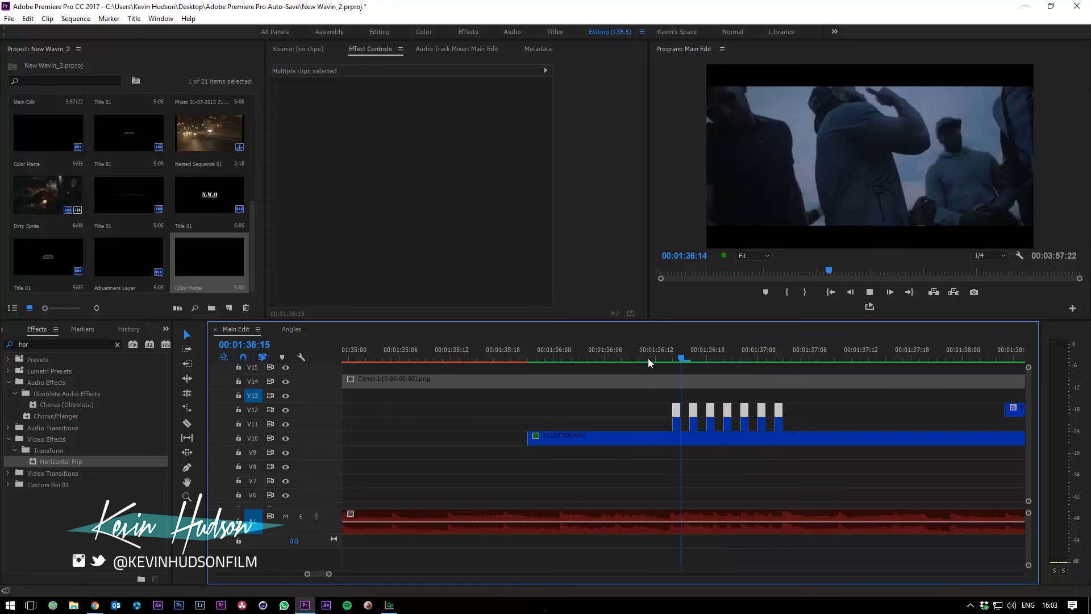
pyautogui.click(648, 358)
pyautogui.press('-')
pyautogui.press('-')
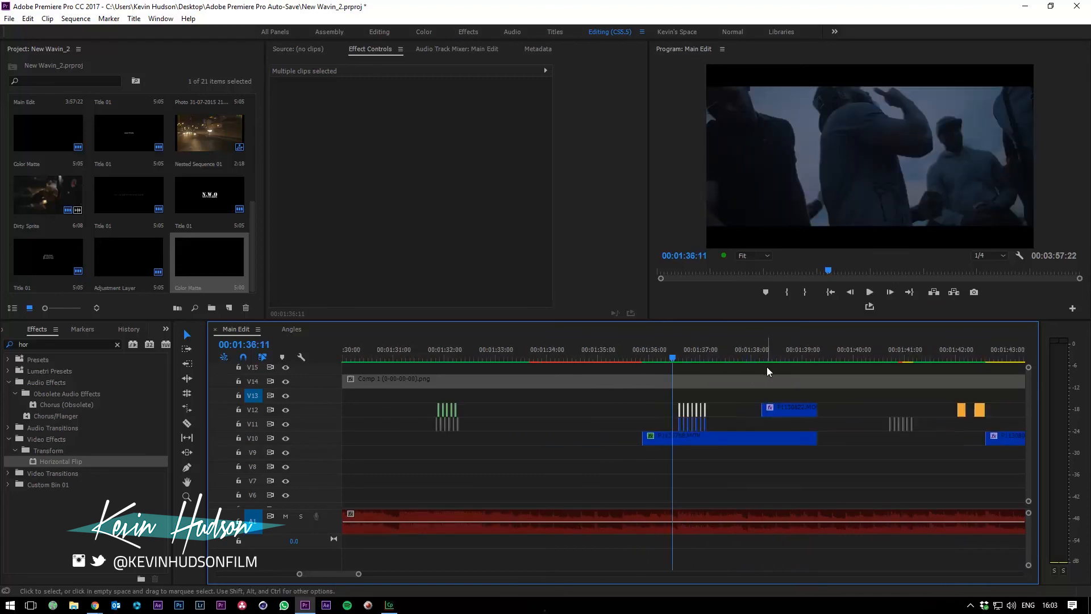
pyautogui.press('space')
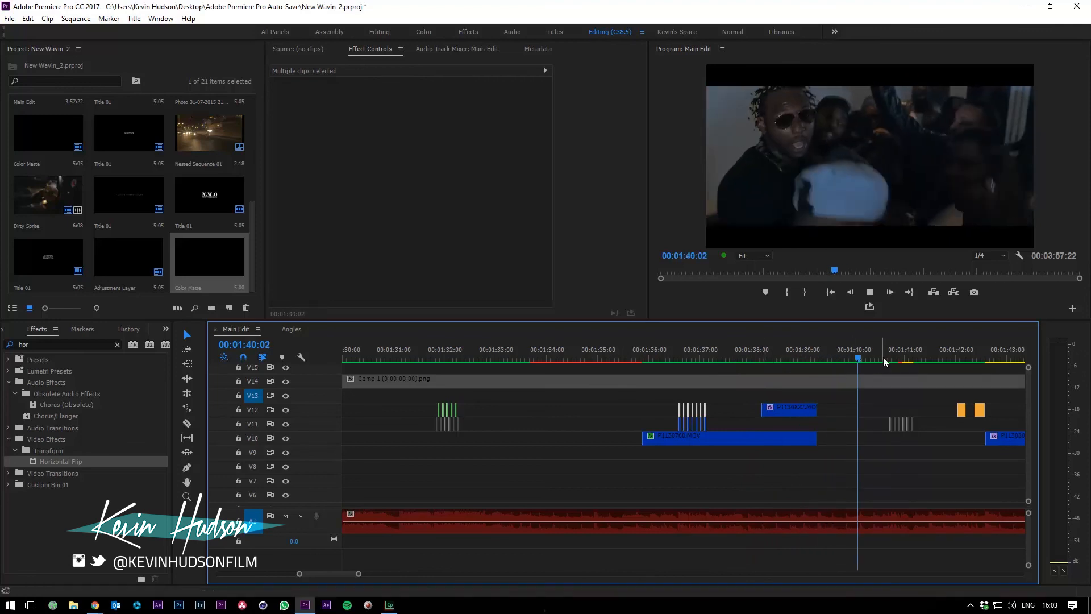
# Review the transitions from 00:01:40 onward, checking the cuts at 00:01:51:11 and around 00:01:54:23, up to 00:02:01:03
pyautogui.press('-')
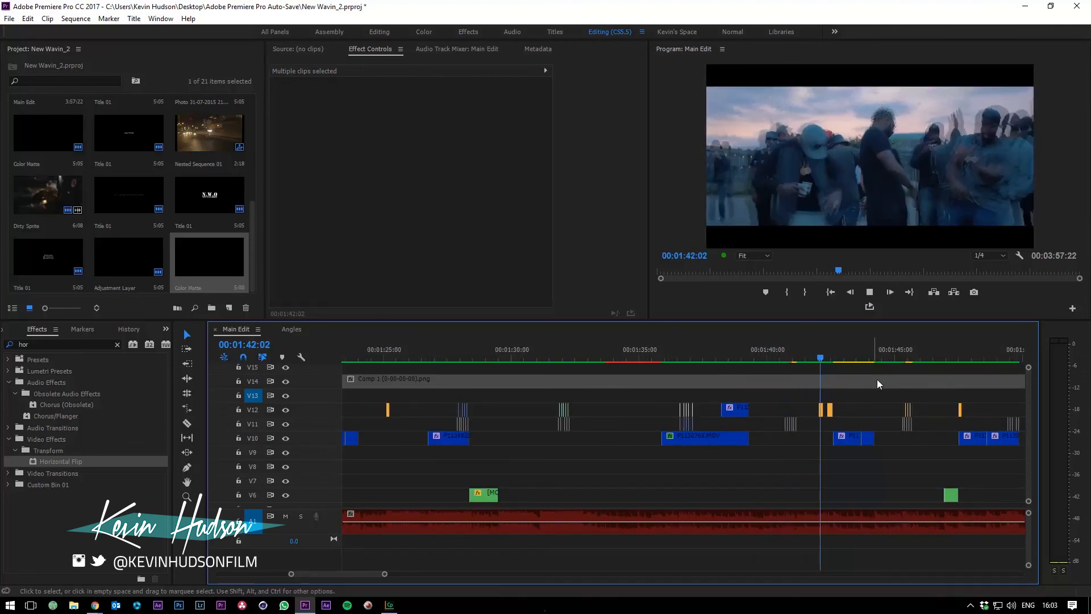
pyautogui.press('-')
pyautogui.press('=')
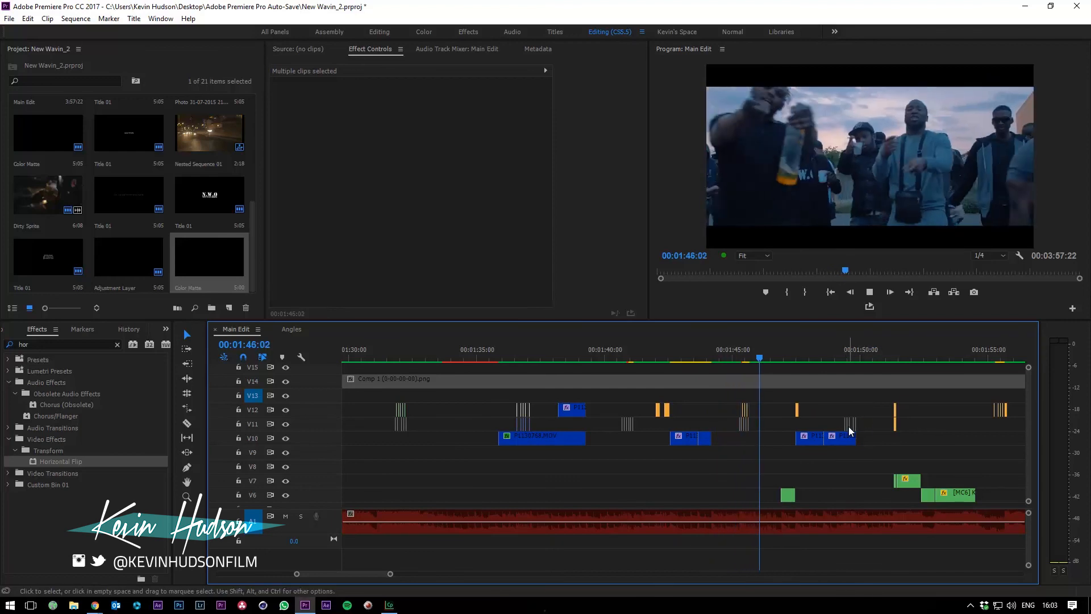
pyautogui.press('-')
pyautogui.click(790, 358)
pyautogui.press('=')
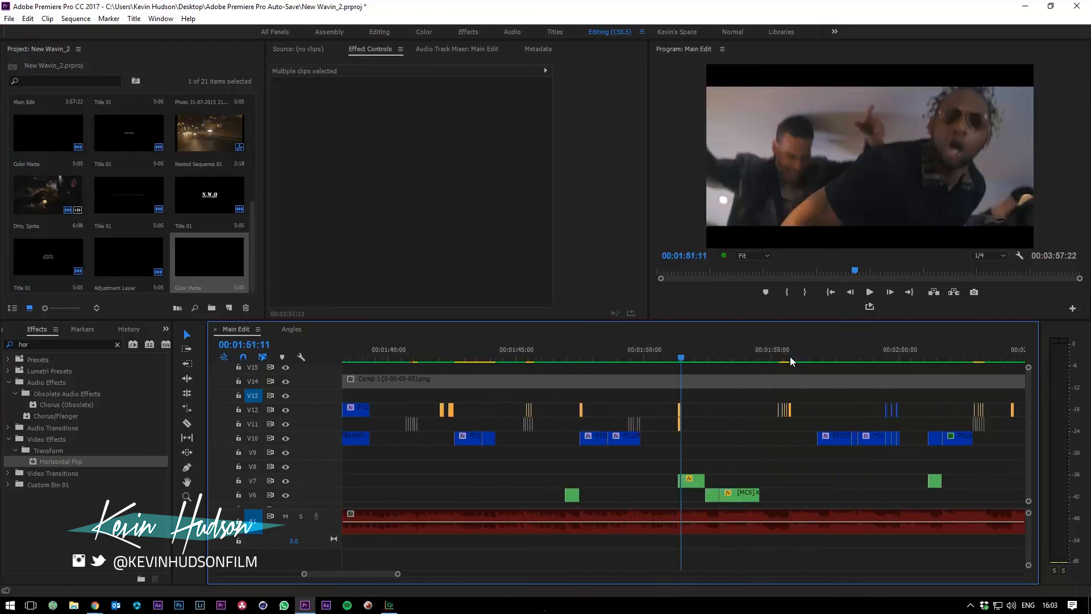
pyautogui.press('=')
pyautogui.press('=')
pyautogui.press('-')
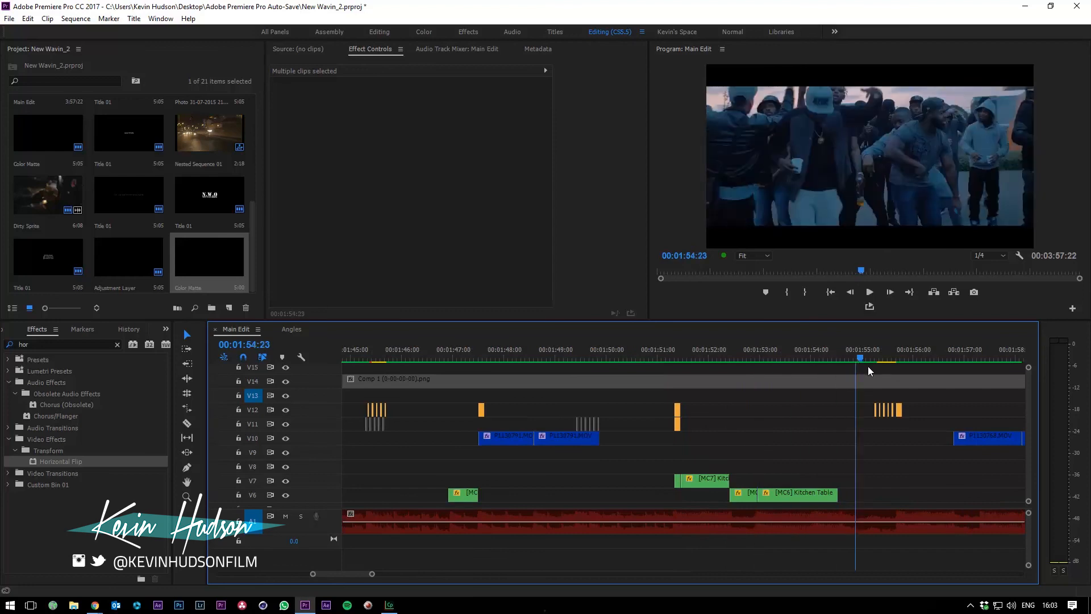
pyautogui.click(881, 358)
pyautogui.press('-')
pyautogui.press('-')
pyautogui.press('-')
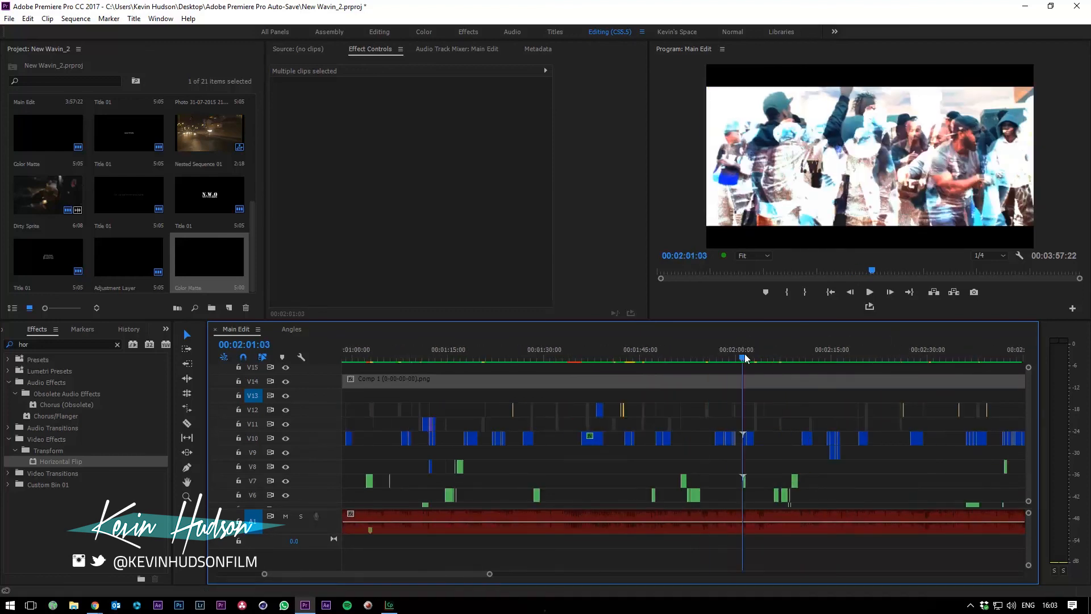
# Scrub through the cuts after 00:02:01:03 and stop at 00:02:19:13
pyautogui.moveTo(745, 355); pyautogui.dragTo(916, 375)
pyautogui.press('=')
pyautogui.click(760, 357)
pyautogui.press('=')
pyautogui.press('-')
pyautogui.press('-')
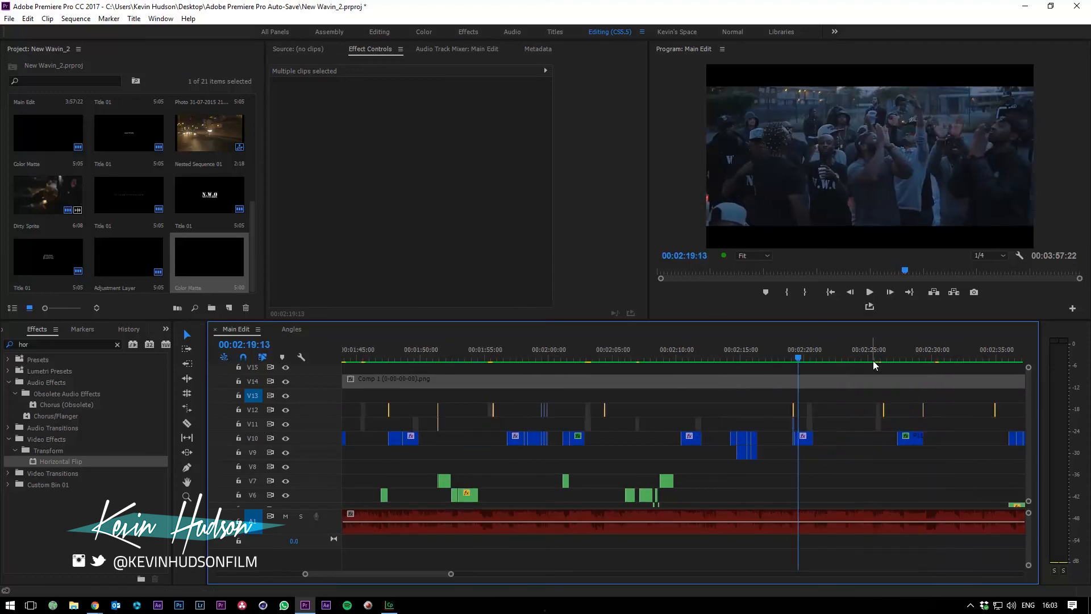
# Play the flash slices on V12 from 00:02:25:16 and review the transitions that follow up to 00:02:34:13
pyautogui.click(779, 357)
pyautogui.press('=')
pyautogui.press('=')
pyautogui.press('=')
pyautogui.press('space')
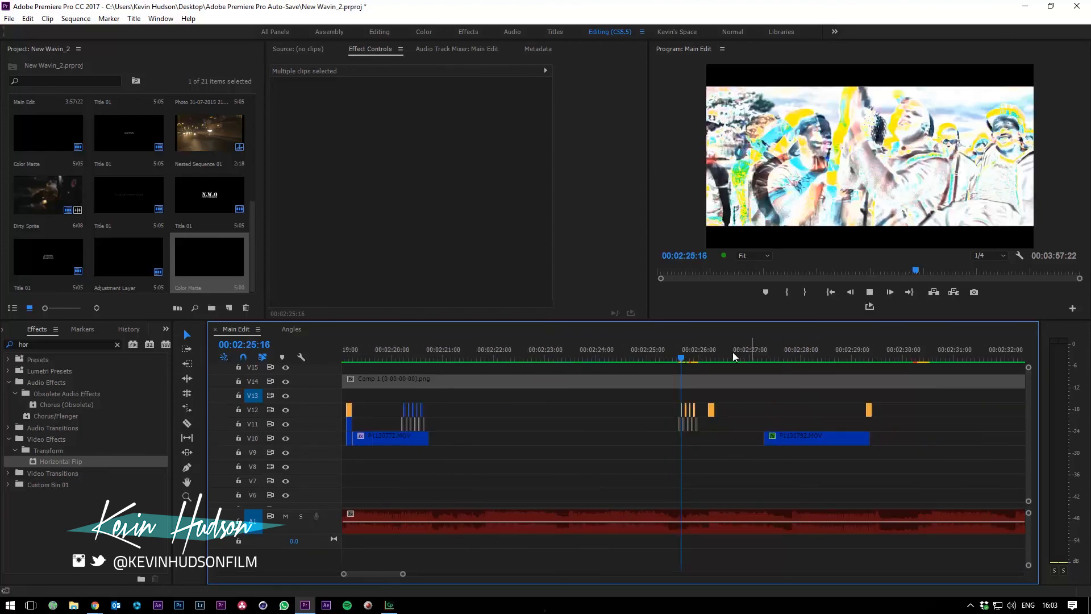
pyautogui.press('-')
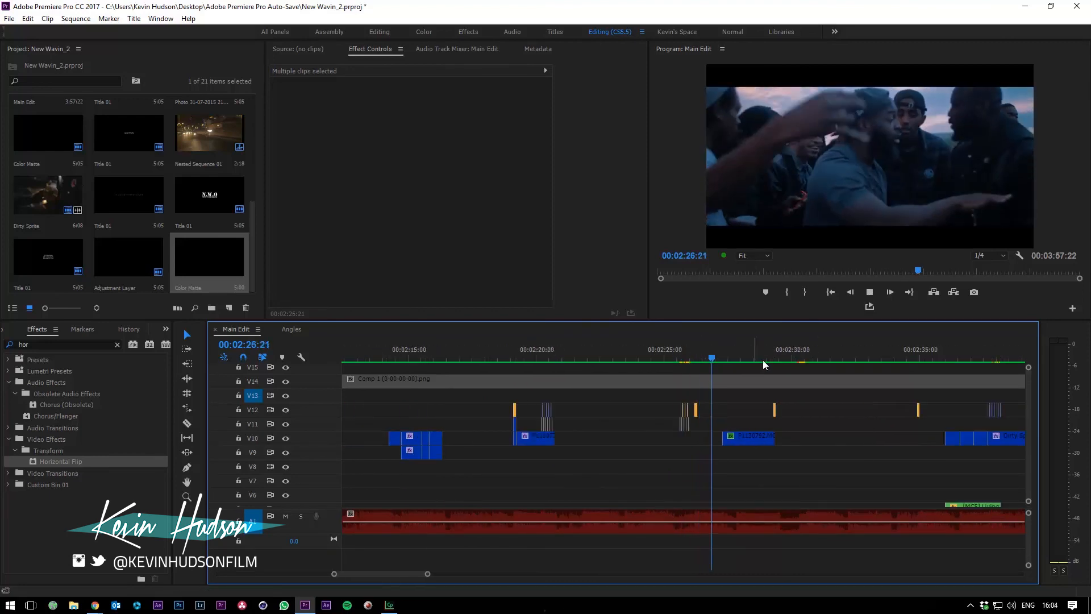
pyautogui.click(769, 356)
pyautogui.press('-')
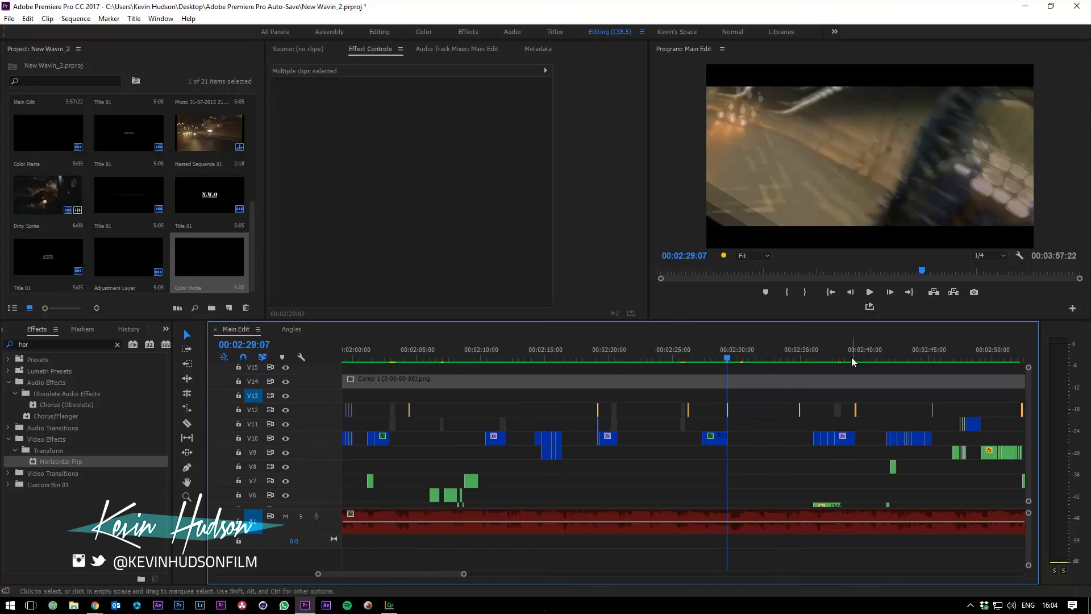
pyautogui.click(795, 354)
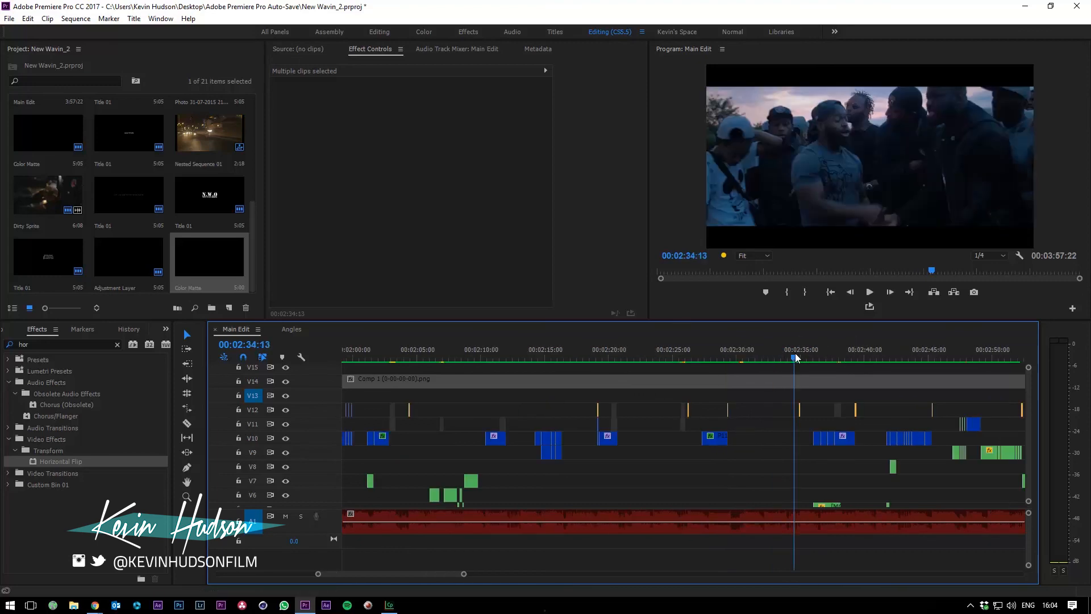
# Survey the whole Main Edit sequence, scrubbing back to 00:01:42:01 and jumping ahead to 00:03:44:18
pyautogui.press('-')
pyautogui.press('-')
pyautogui.press('-')
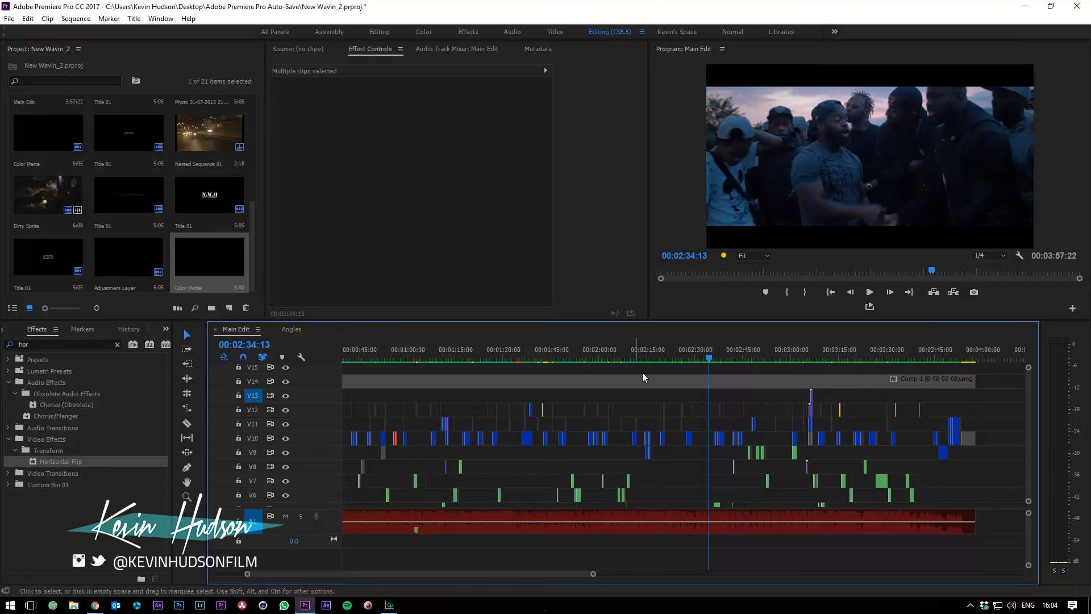
pyautogui.moveTo(719, 352); pyautogui.dragTo(672, 352)
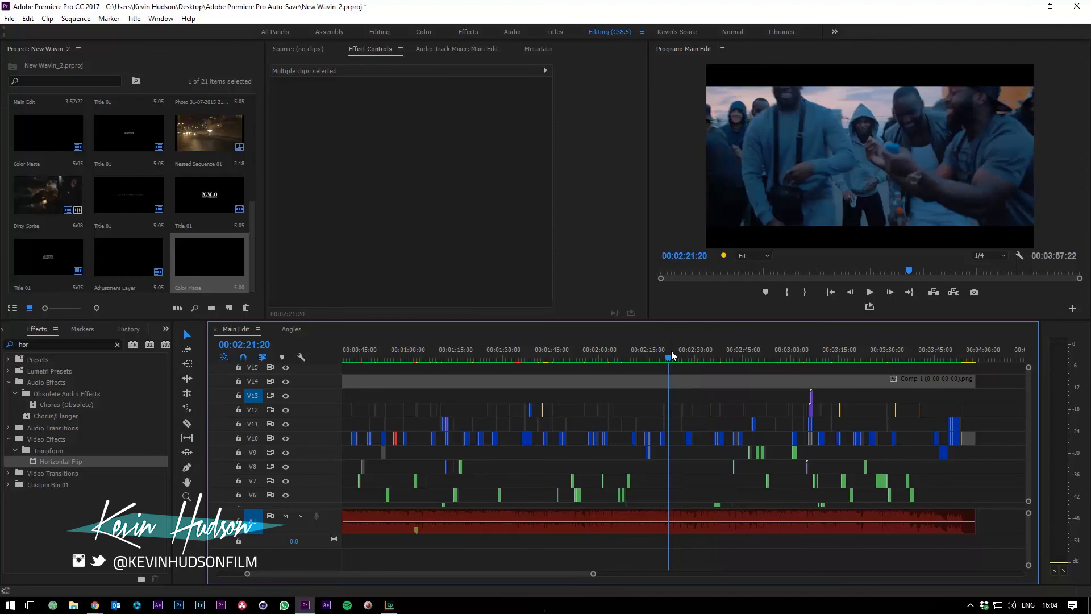
pyautogui.moveTo(637, 356); pyautogui.dragTo(542, 365)
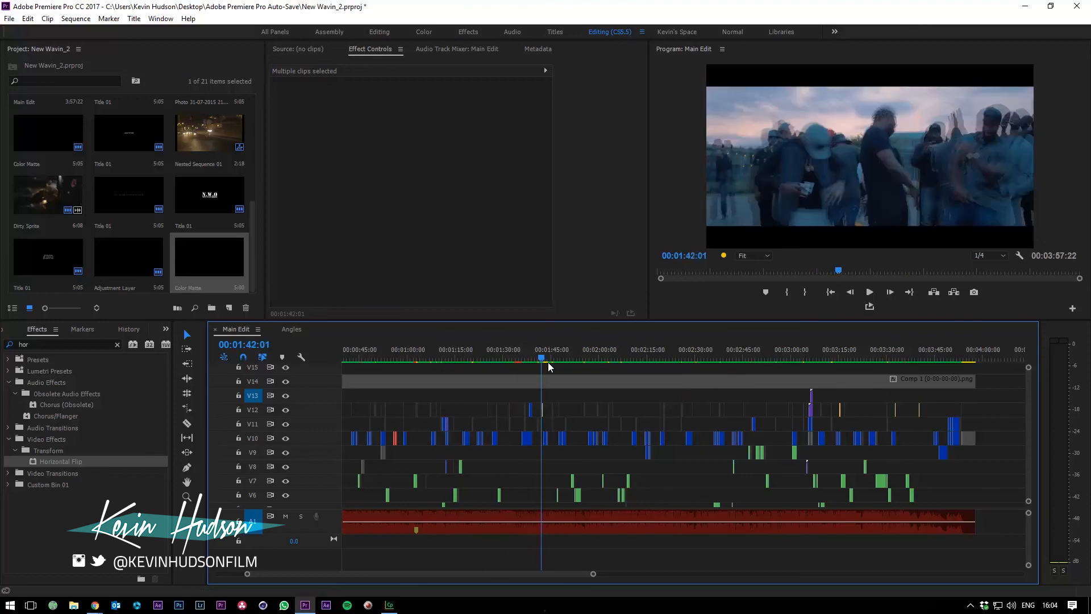
pyautogui.click(930, 352)
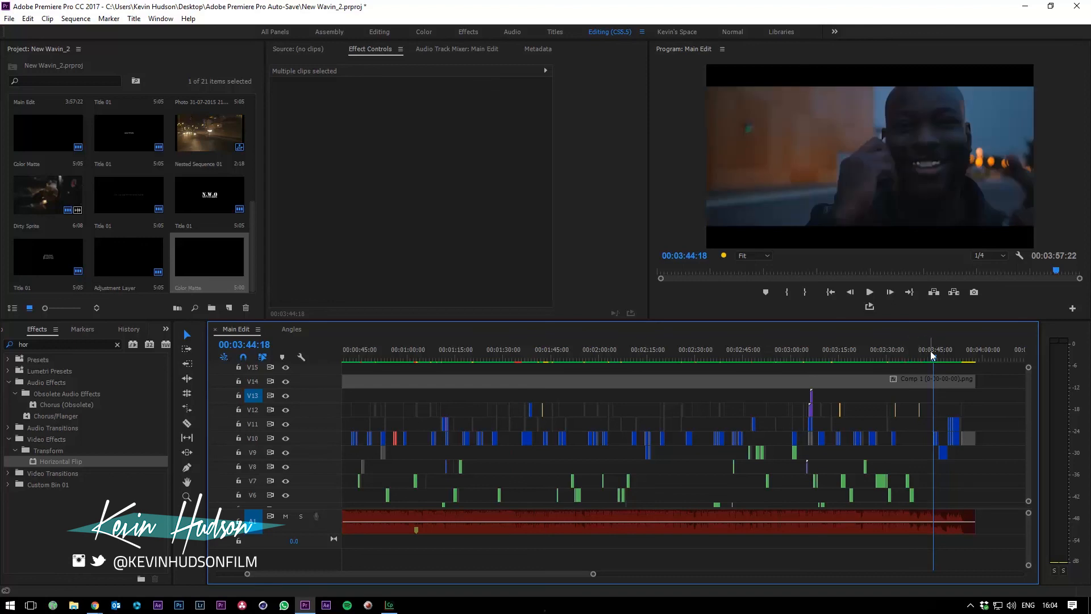
pyautogui.press('-')
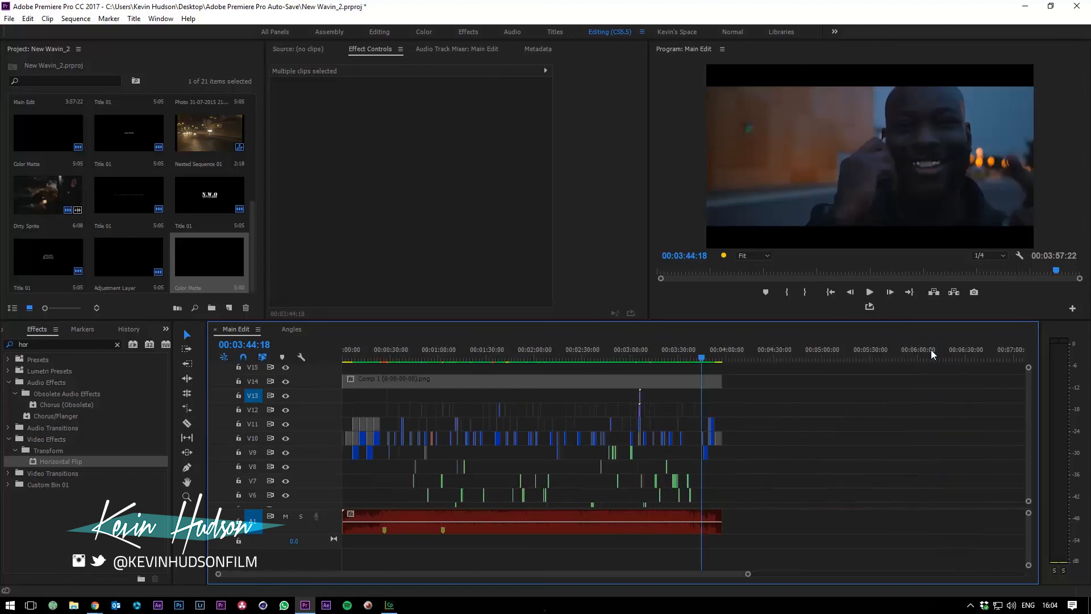
# Return to the opening of the sequence and examine the title section from 00:00:10:22 to 00:00:12:13
pyautogui.click(361, 356)
pyautogui.press('=')
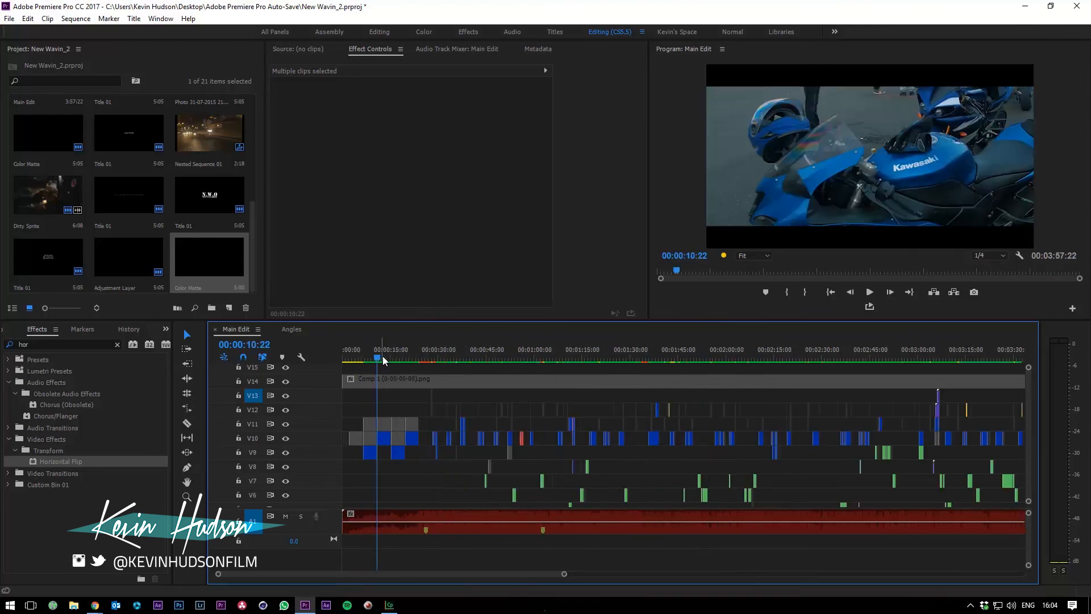
pyautogui.press('=')
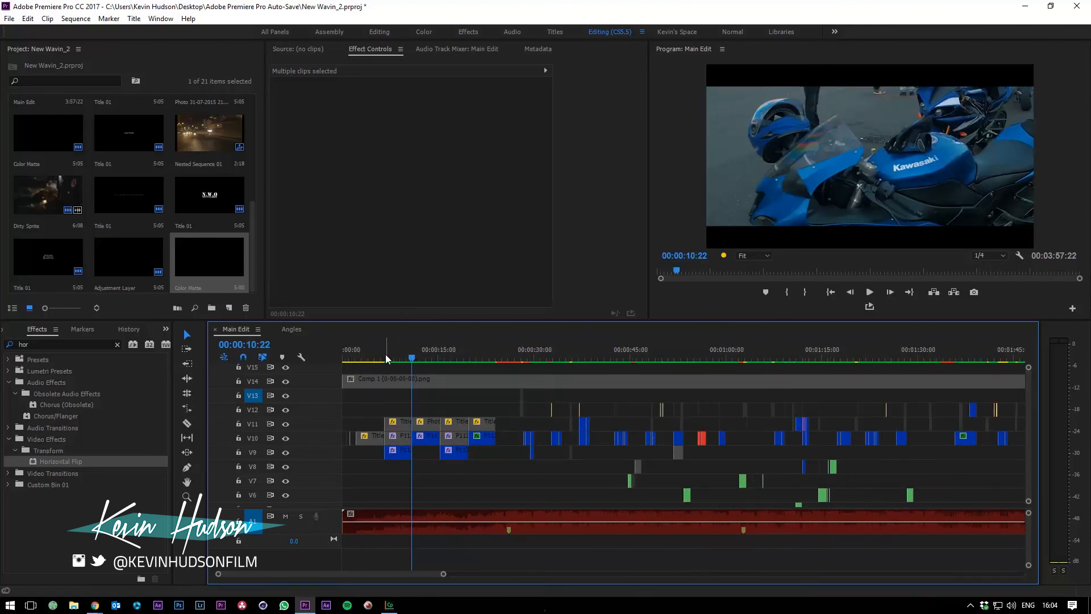
pyautogui.moveTo(385, 358); pyautogui.dragTo(658, 363)
pyautogui.press('=')
pyautogui.press('=')
pyautogui.press('-')
pyautogui.press('-')
pyautogui.press('-')
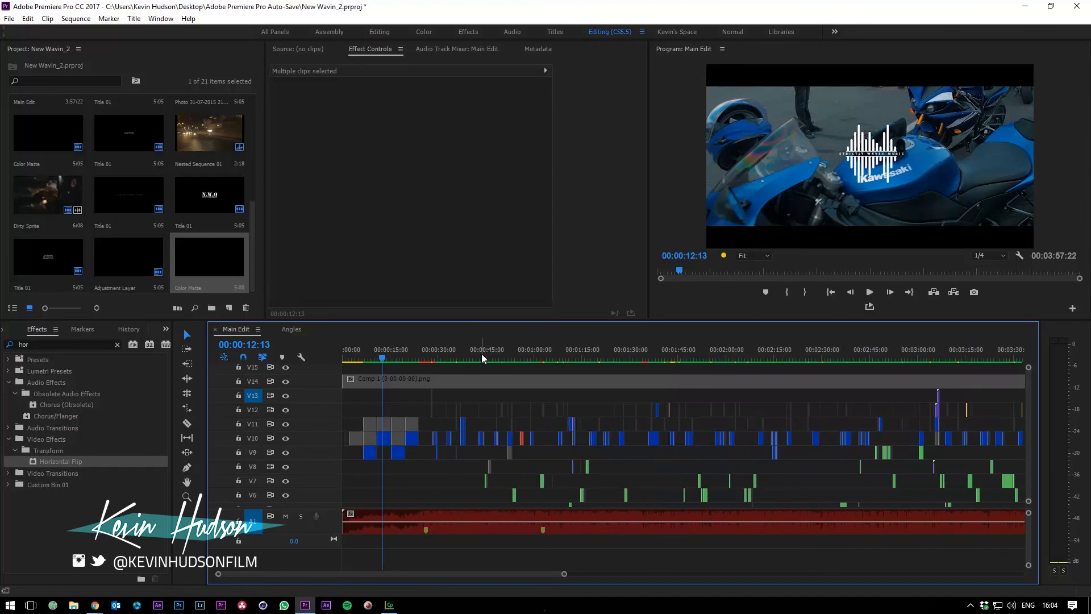